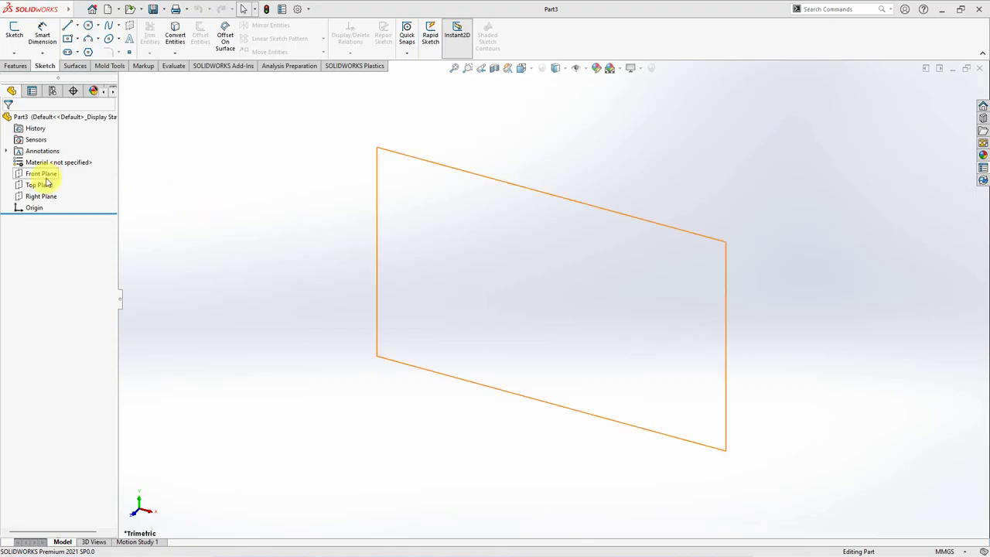
- Start a sketch on the Front Plane and draw a vertical centerline up from the origin
click(43, 177)
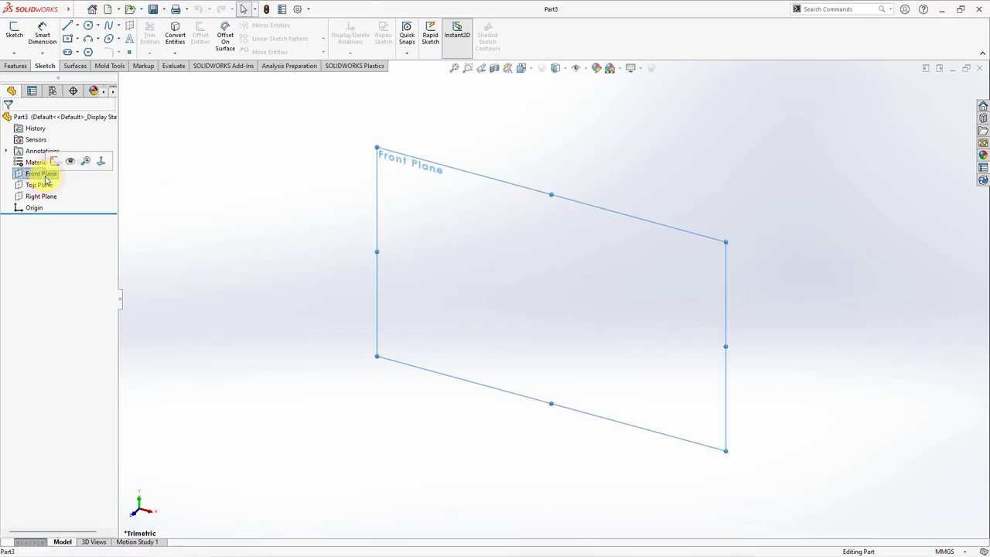
click(54, 163)
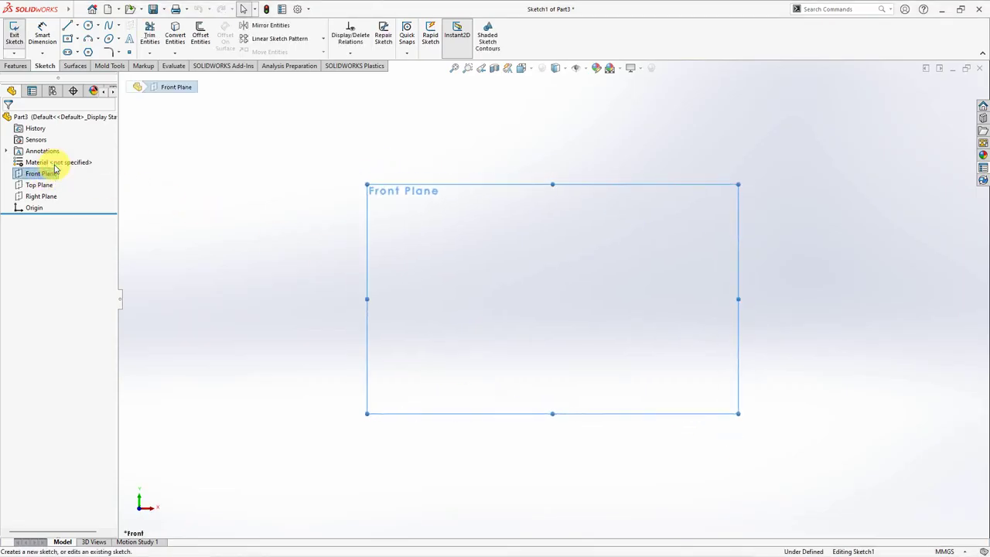
click(77, 28)
click(97, 60)
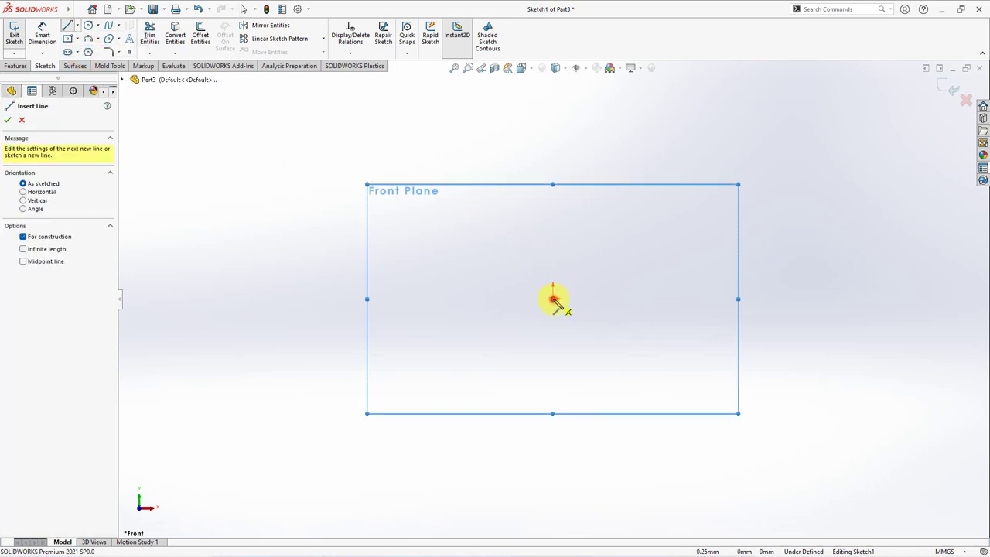
drag(554, 299, 553, 186)
right_click(552, 183)
click(572, 194)
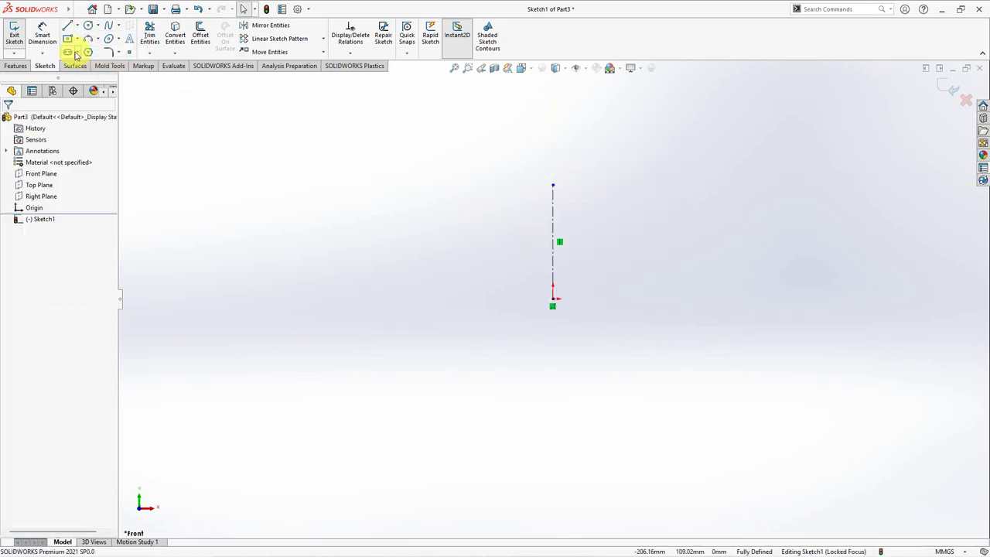
- Draw a horizontal base line left from the origin and a sloped wall, then begin a span dimension
click(70, 26)
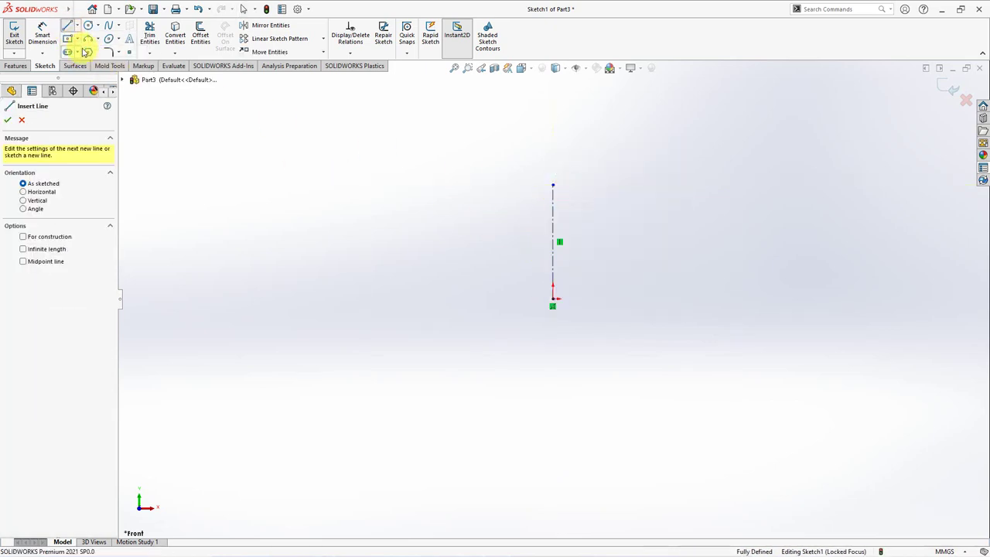
click(554, 300)
click(339, 298)
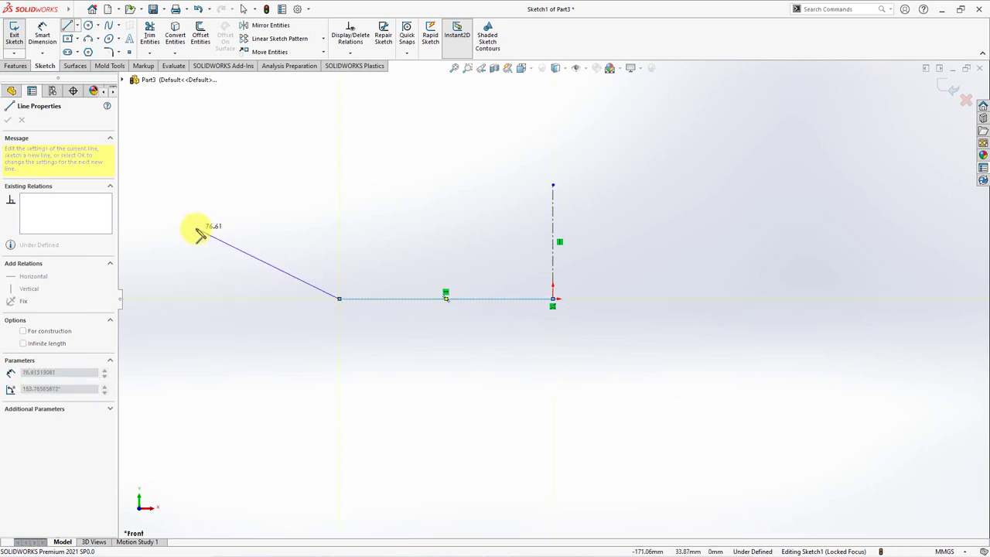
click(198, 231)
right_click(199, 232)
click(228, 234)
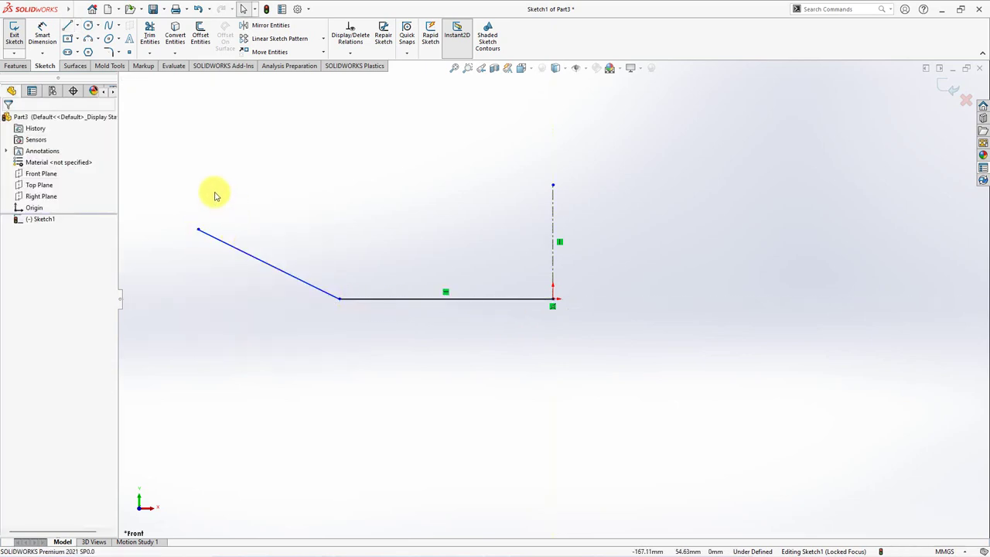
click(41, 31)
click(198, 230)
click(552, 266)
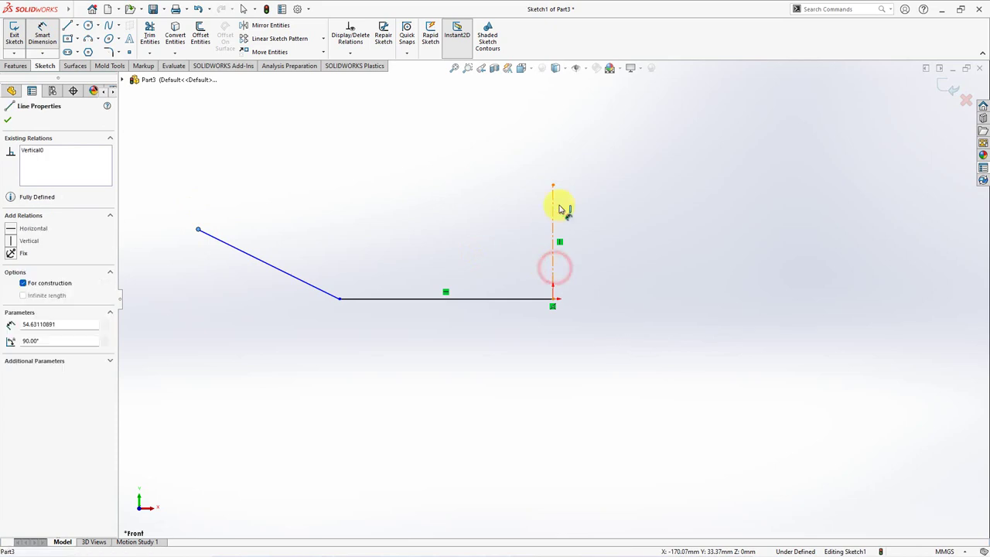
- Dimension the profile: 242 mm span, 25° wall angle and 18.80 mm wall height
click(565, 158)
text(242)
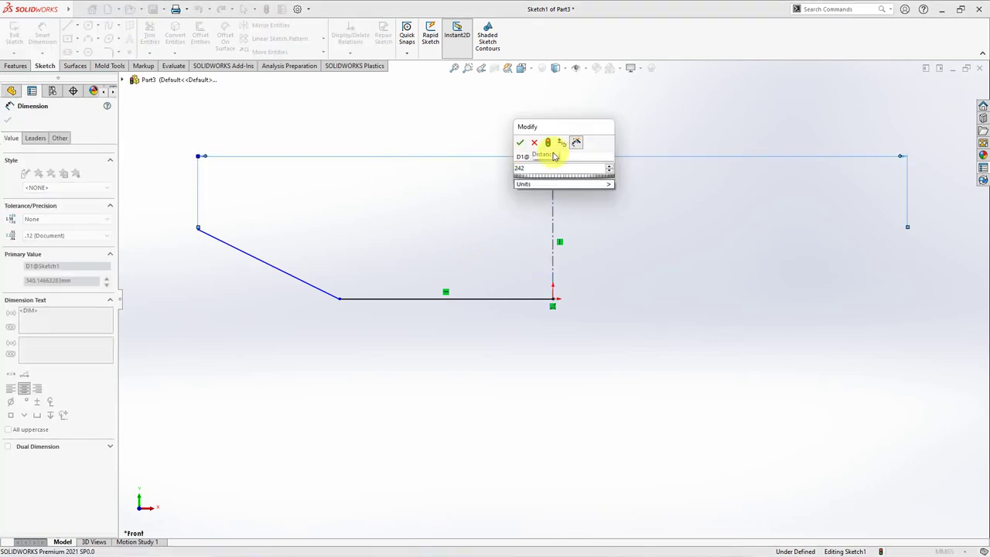
click(522, 145)
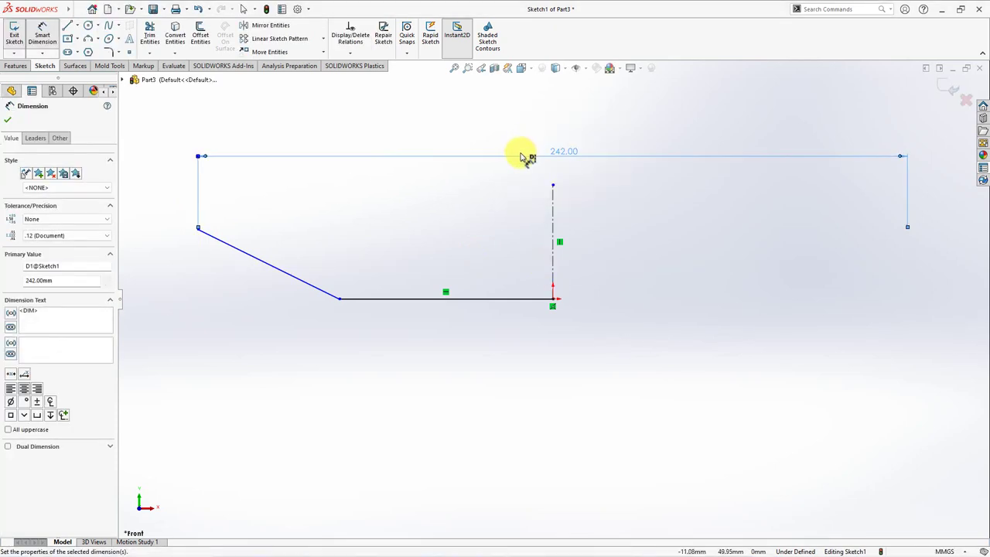
click(307, 282)
click(364, 298)
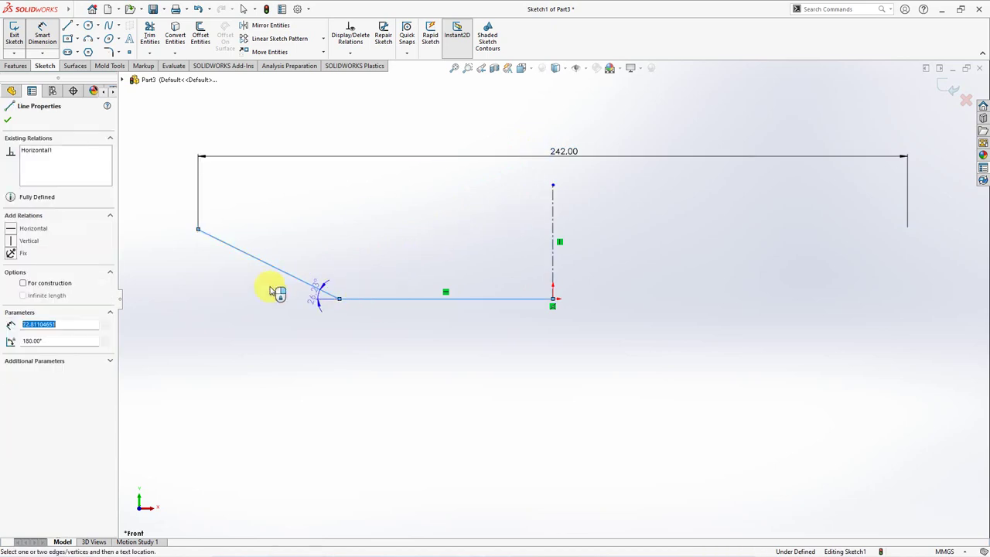
click(251, 285)
text(25)
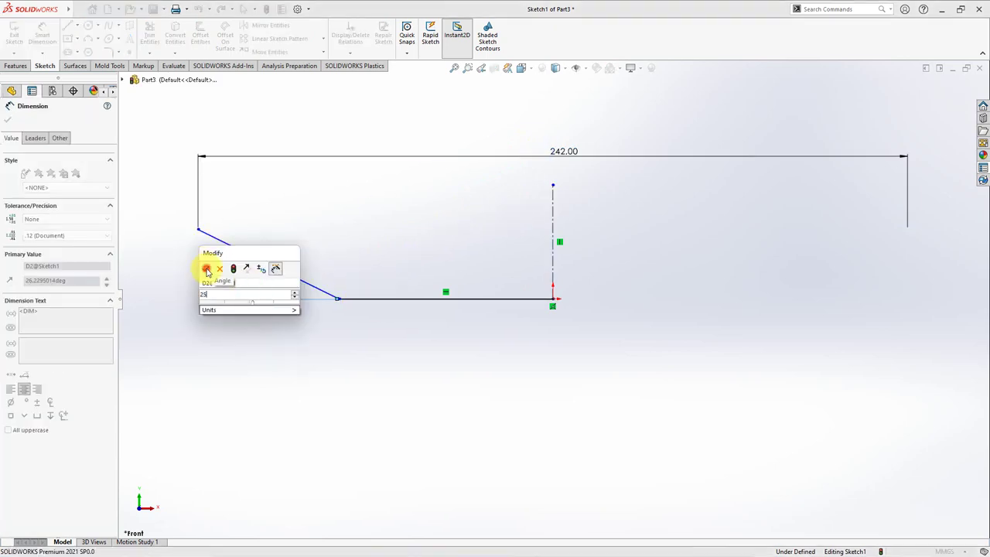
click(206, 268)
click(197, 233)
click(410, 301)
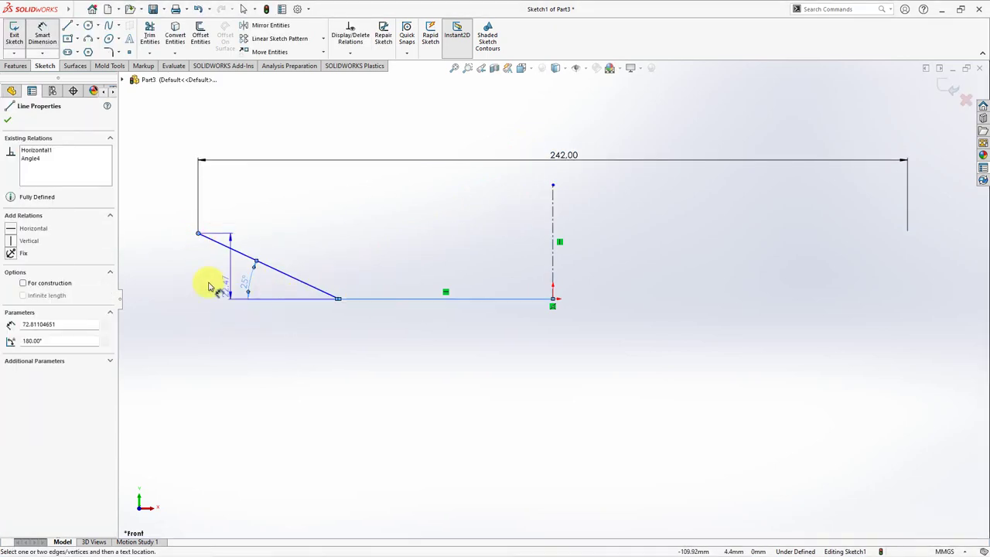
click(170, 269)
text(18.8)
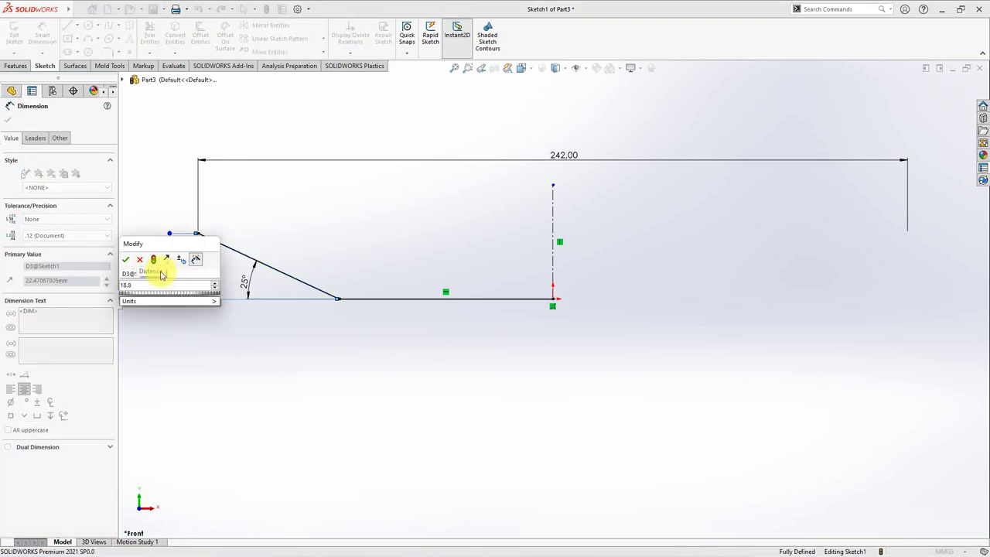
key(Return)
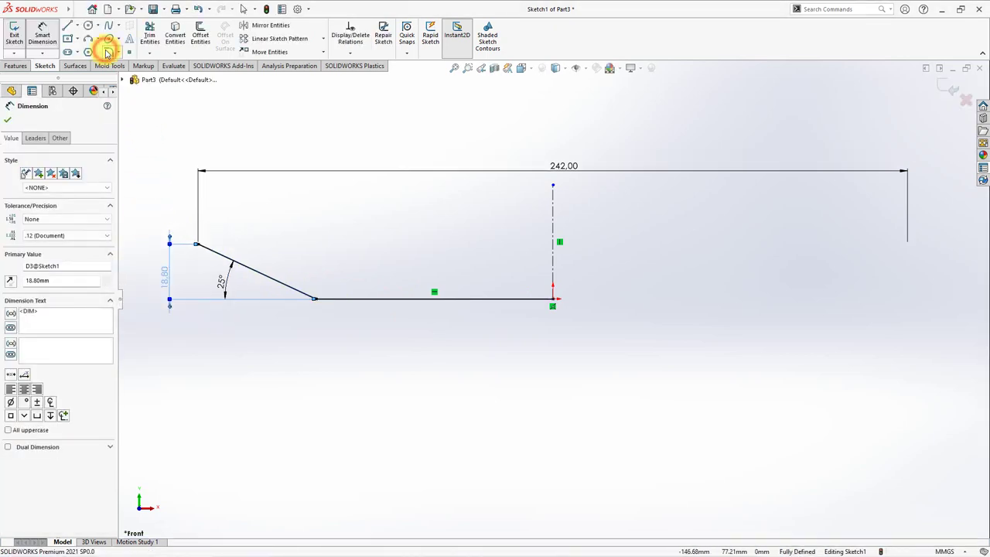
- Round the corner between the wall and the base with an R30 sketch fillet
click(107, 52)
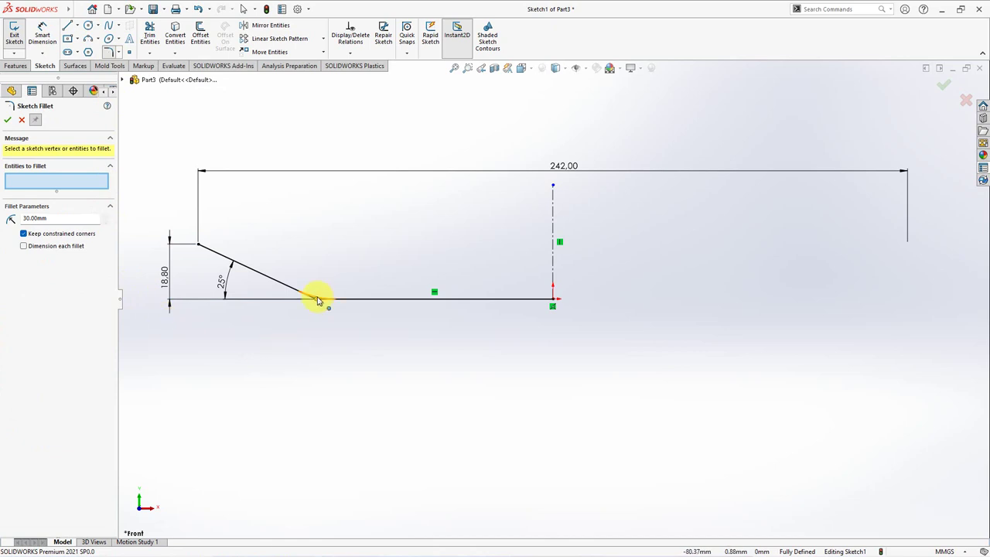
click(10, 120)
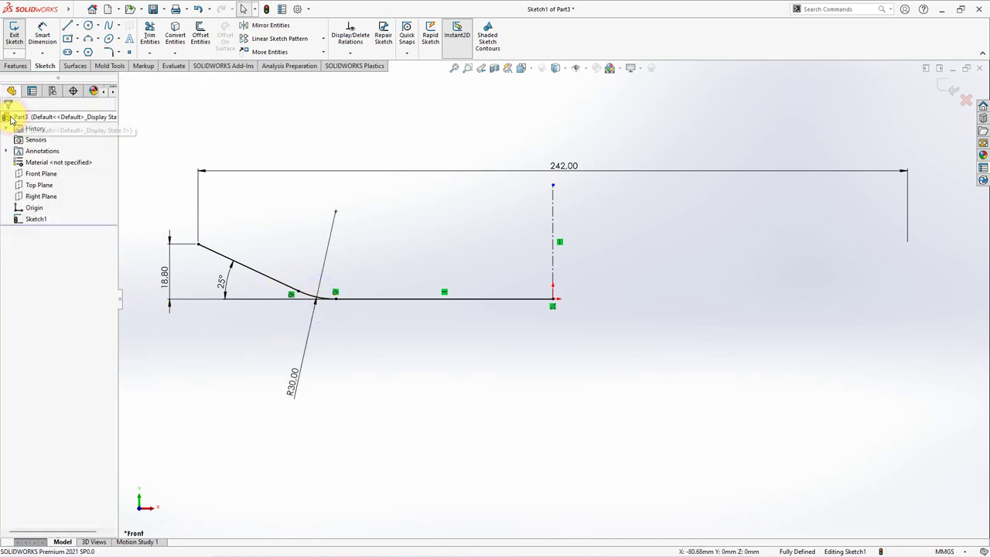
click(75, 66)
- Revolve the profile 360° into a dish surface and start a sketch on its flat floor
click(43, 48)
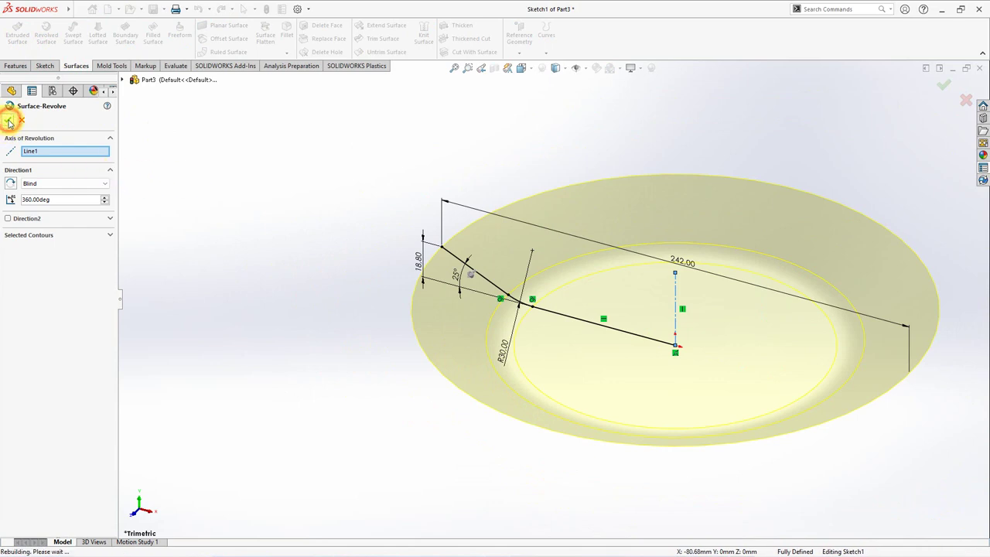
click(10, 120)
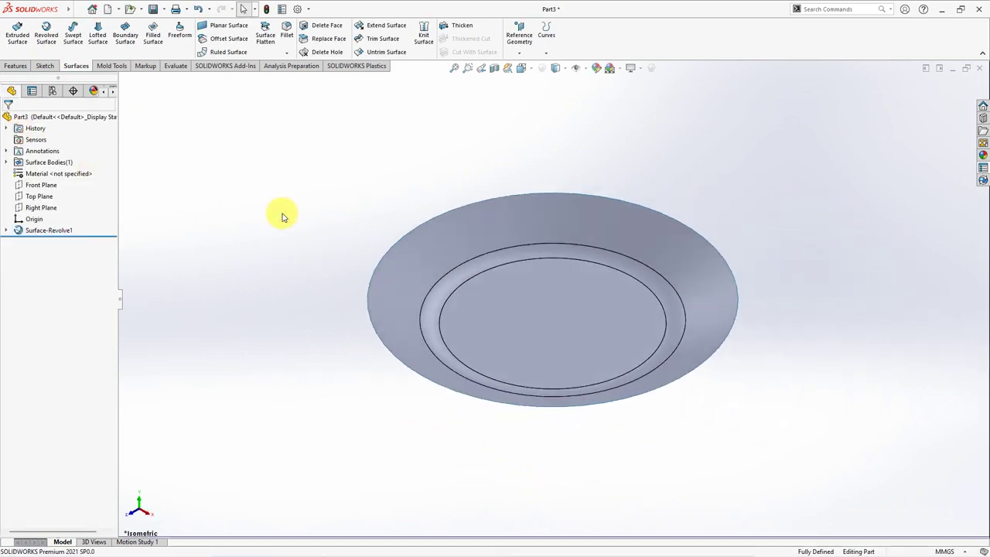
click(514, 303)
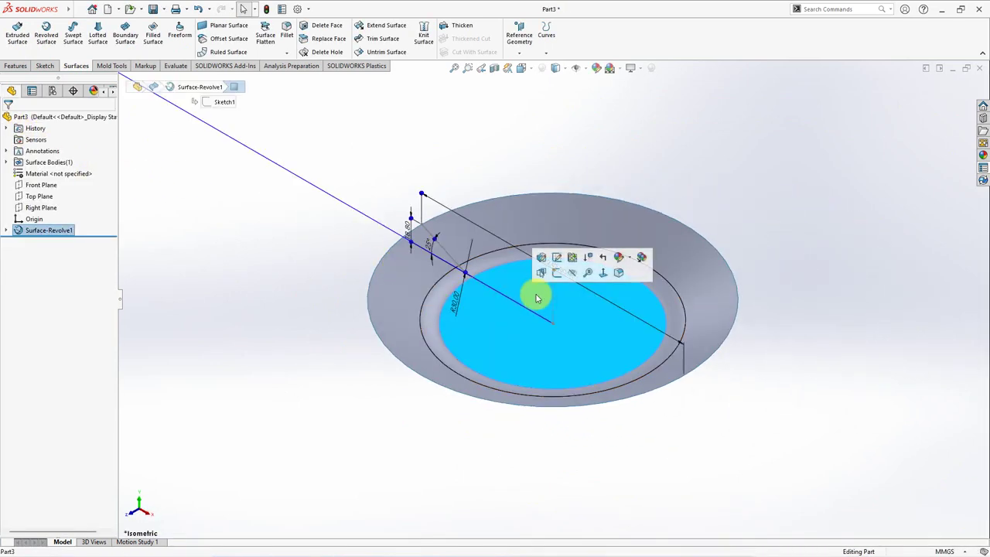
click(556, 280)
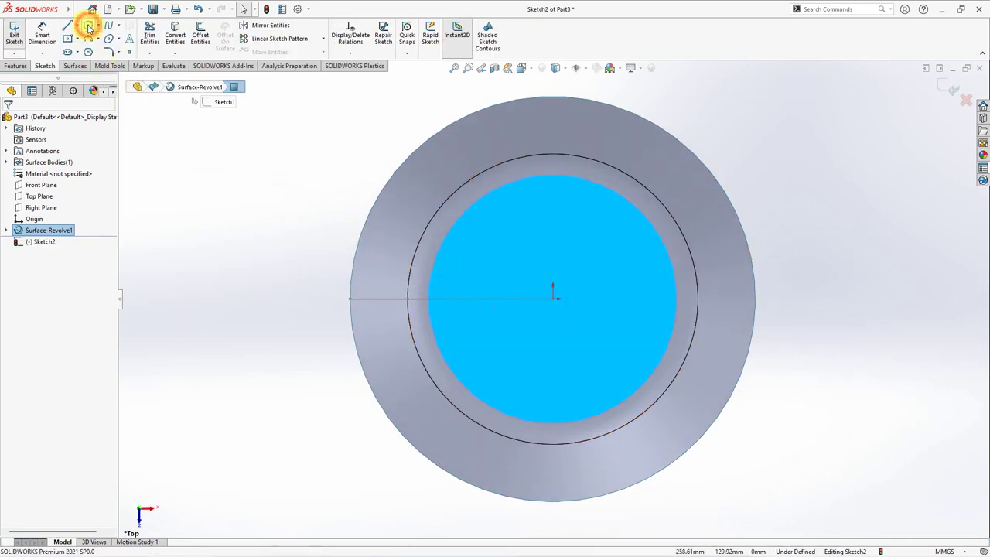
- Draw two concentric circles centred on the origin
click(88, 25)
click(554, 296)
click(471, 242)
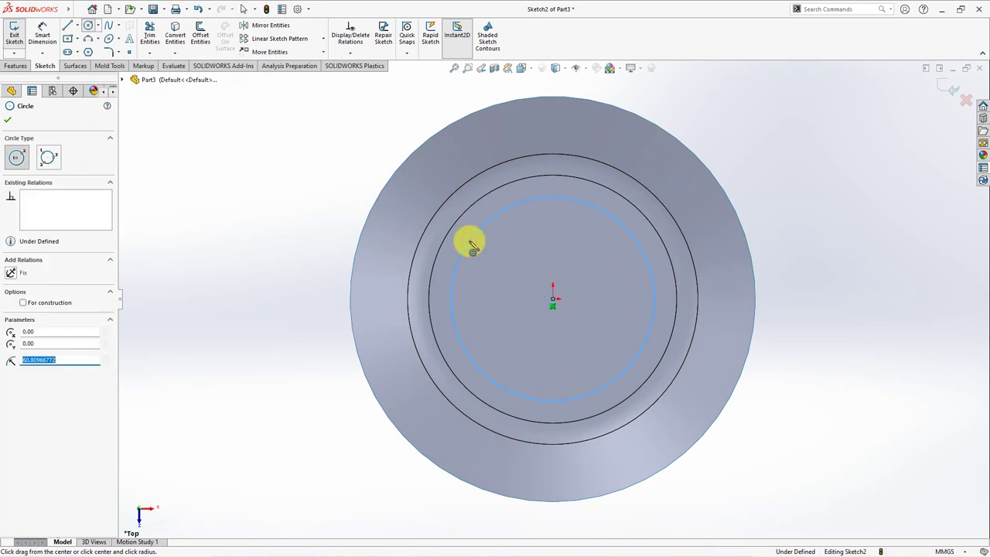
click(553, 300)
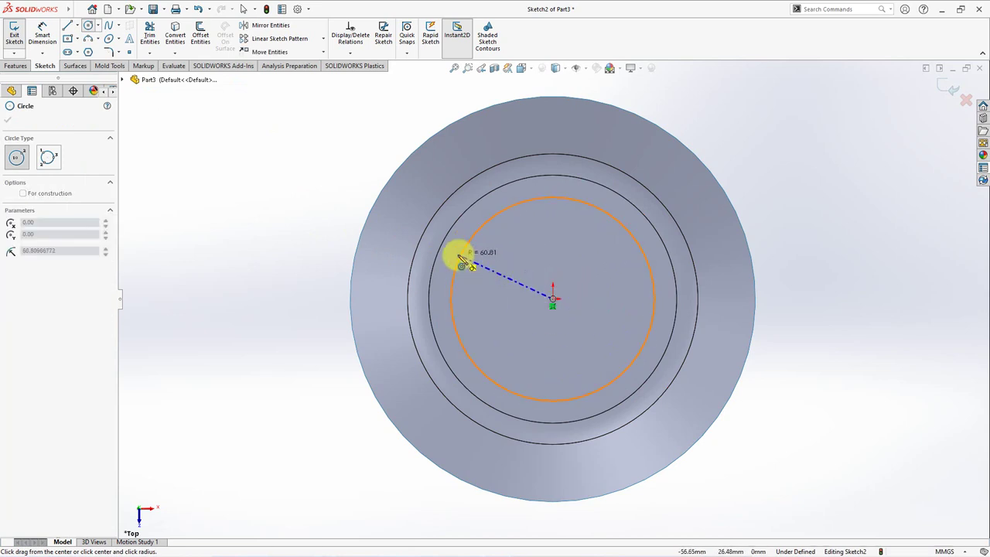
click(430, 244)
- Dimension the gap between the circles to 13 mm and the inner diameter to 126 mm
click(39, 32)
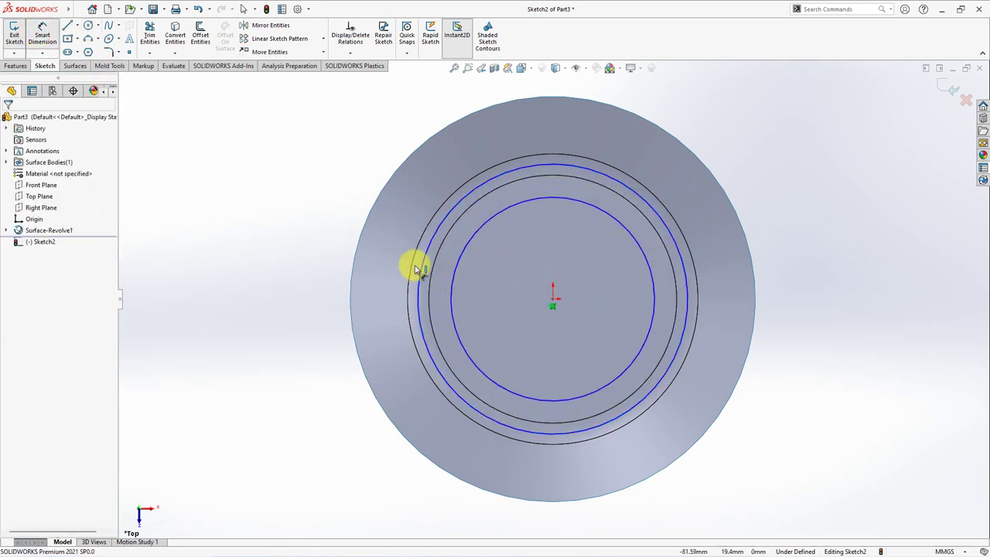
click(451, 281)
click(418, 281)
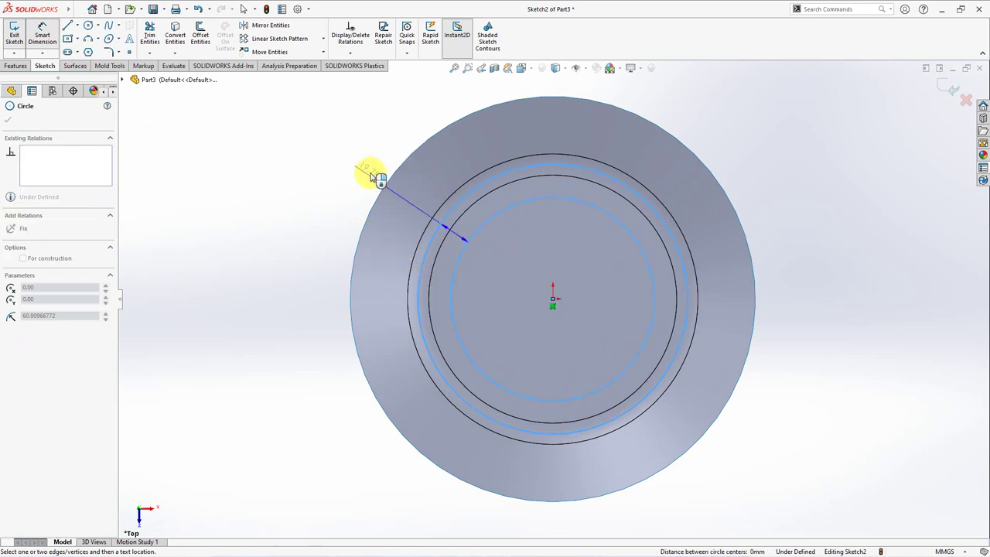
click(328, 219)
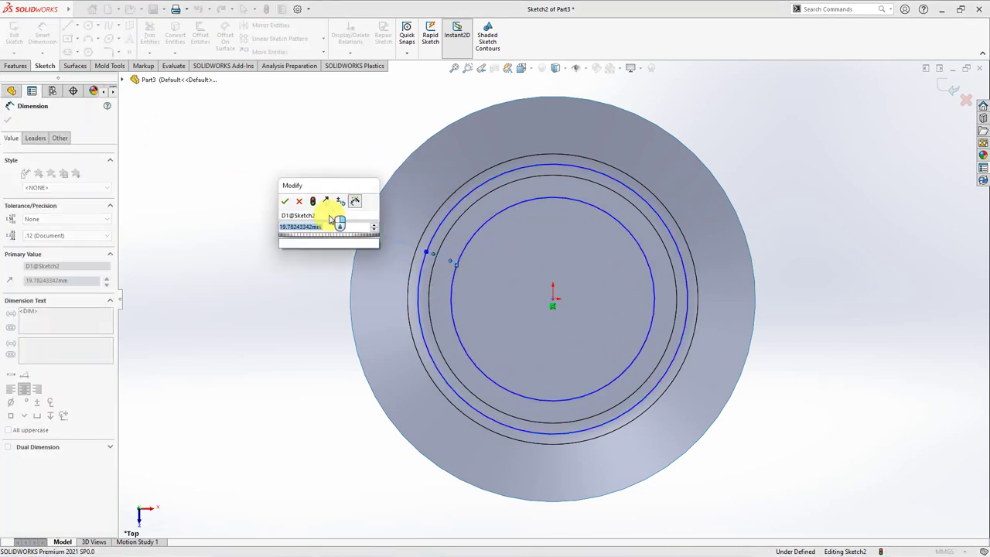
click(285, 203)
click(504, 210)
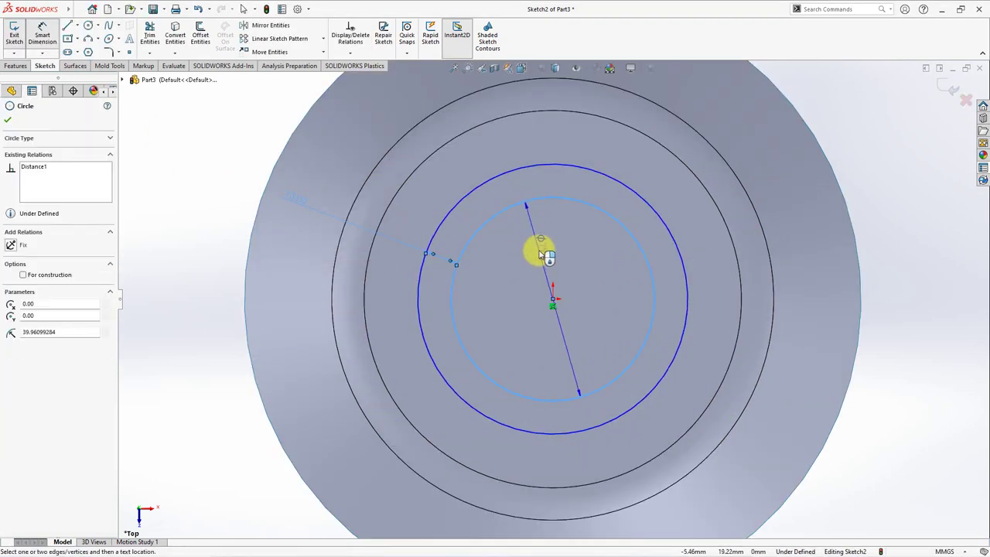
click(509, 304)
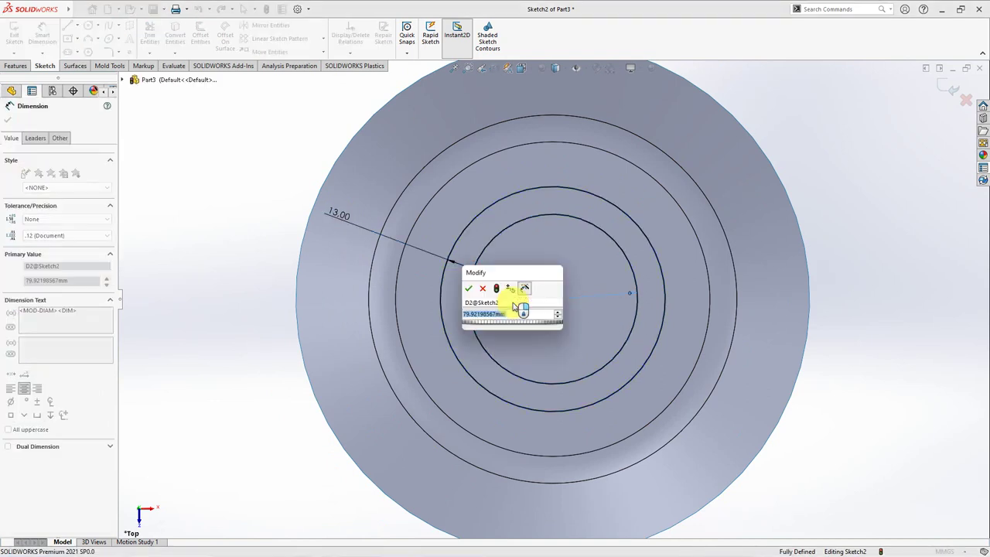
click(468, 289)
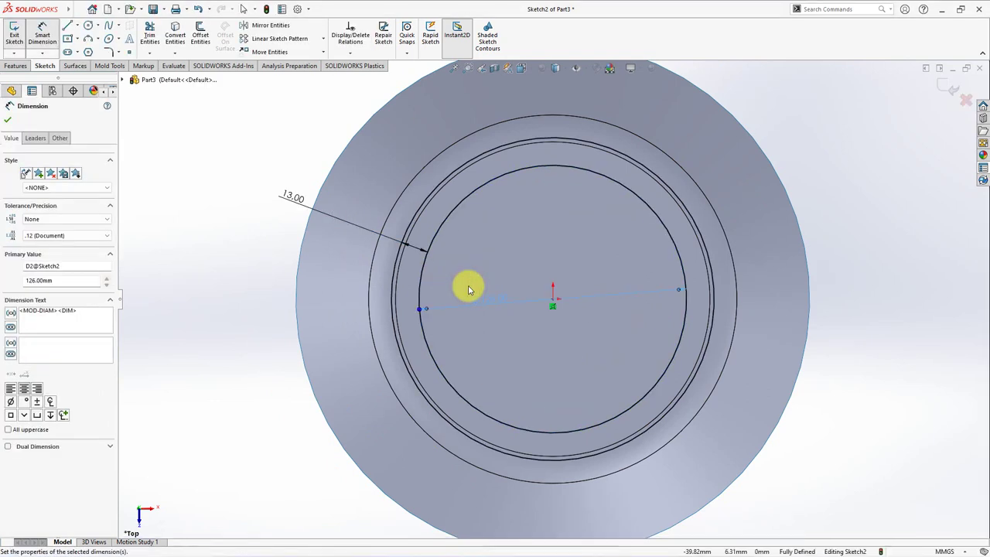
- Project the ring sketch onto two dish faces with a Split Line
click(17, 67)
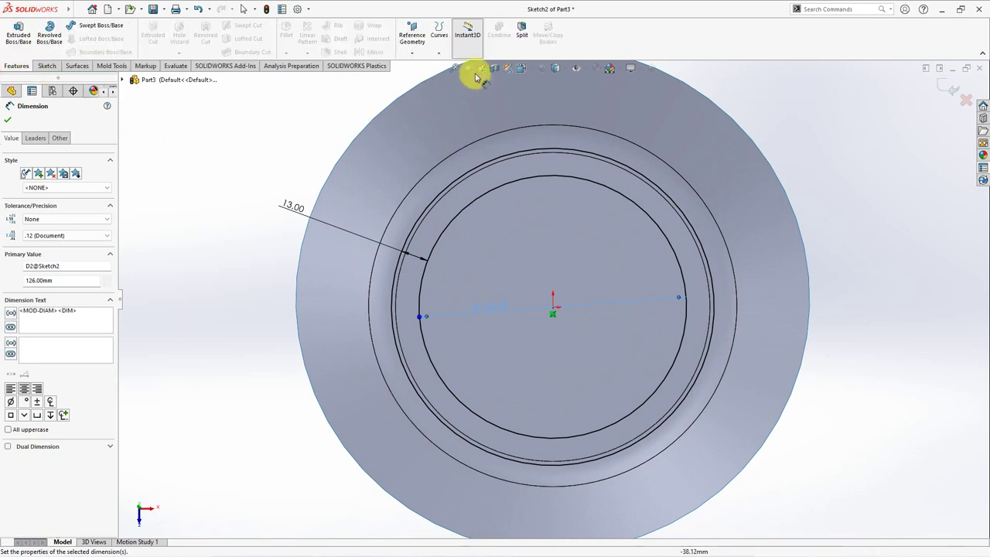
click(437, 37)
click(455, 67)
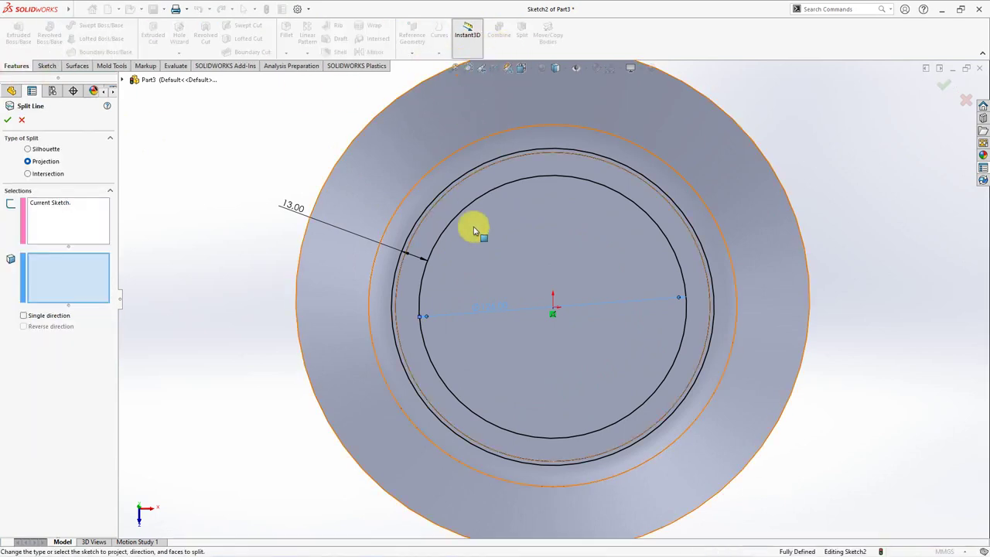
click(435, 227)
click(411, 214)
middle_drag(411, 214, 425, 134)
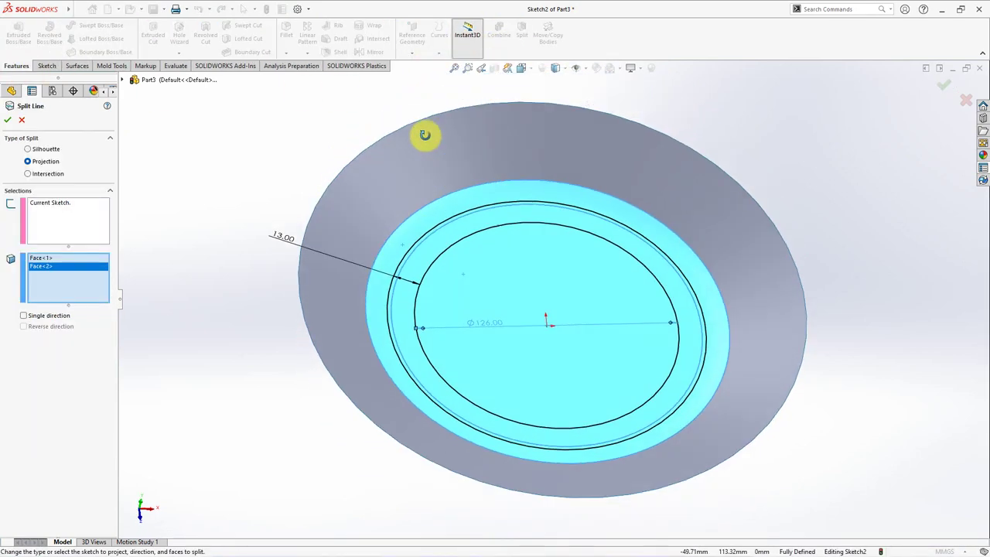
click(7, 120)
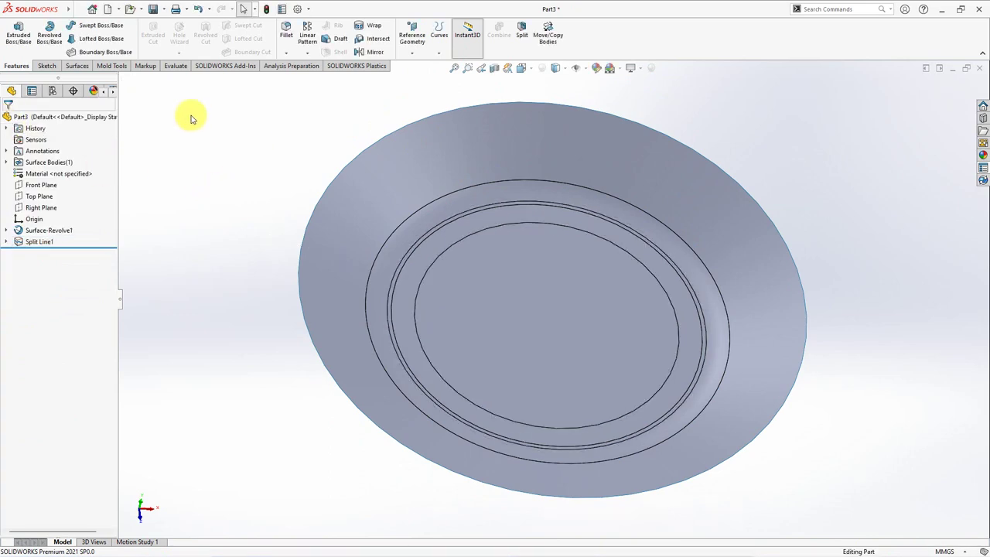
- Copy the split ring faces as a 0 mm offset surface and set up a 1.80 mm thicken
click(71, 68)
click(224, 39)
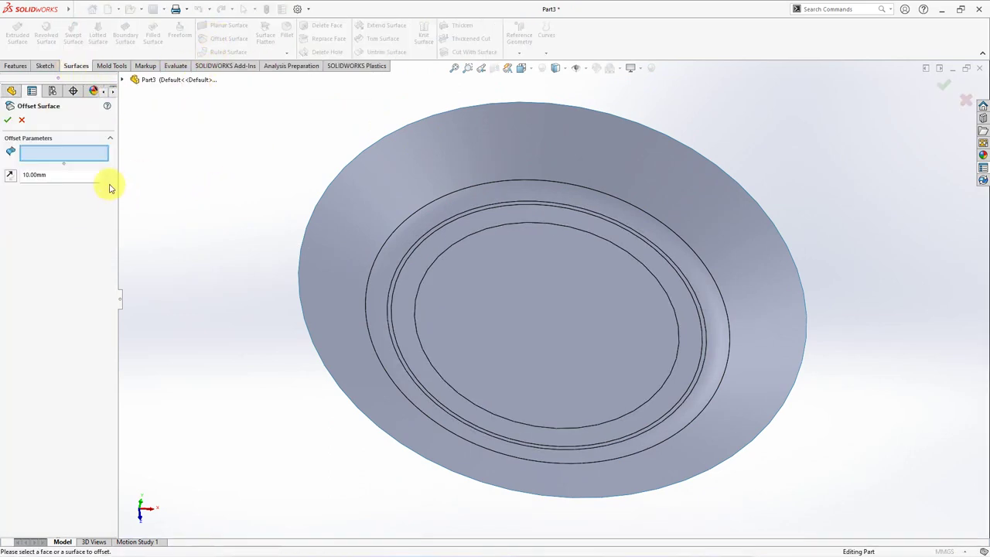
click(410, 286)
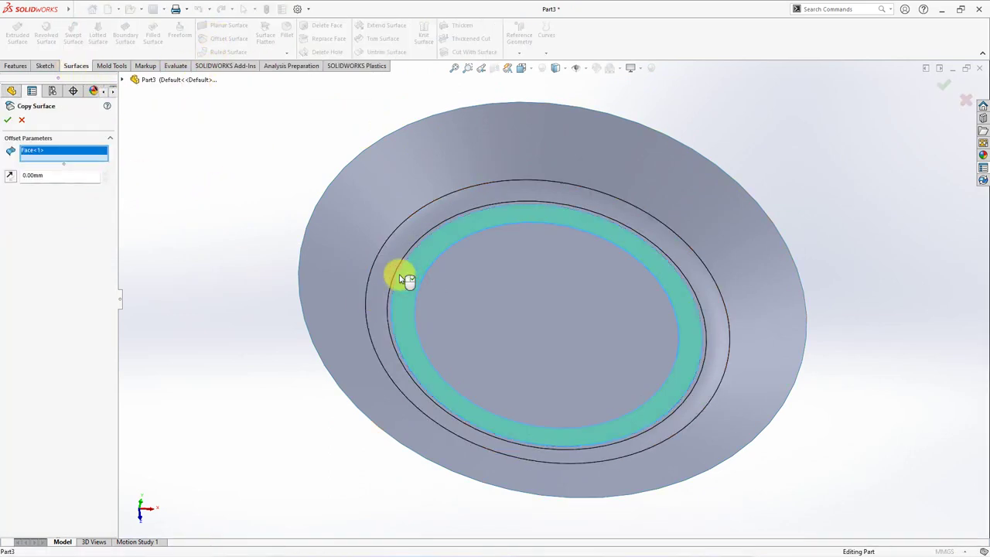
click(400, 277)
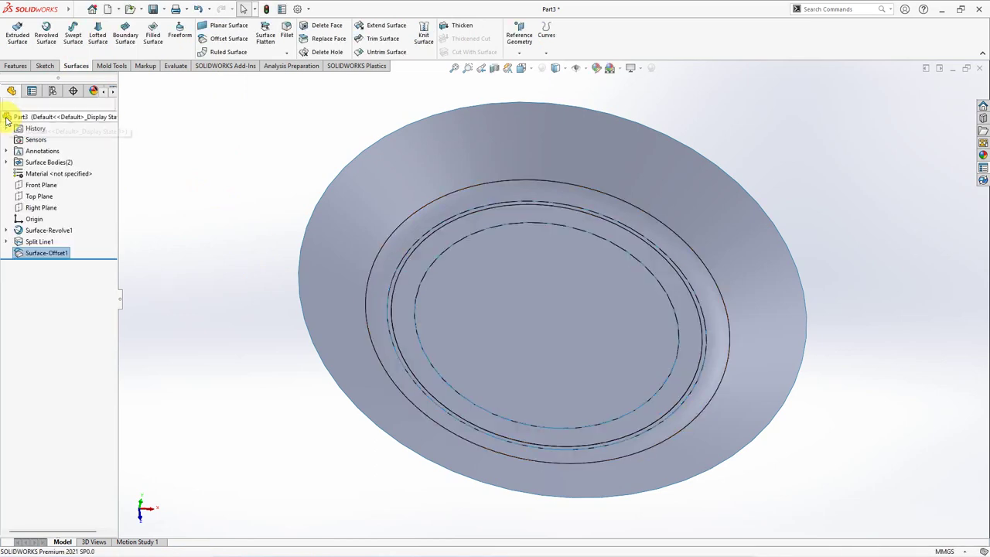
click(459, 26)
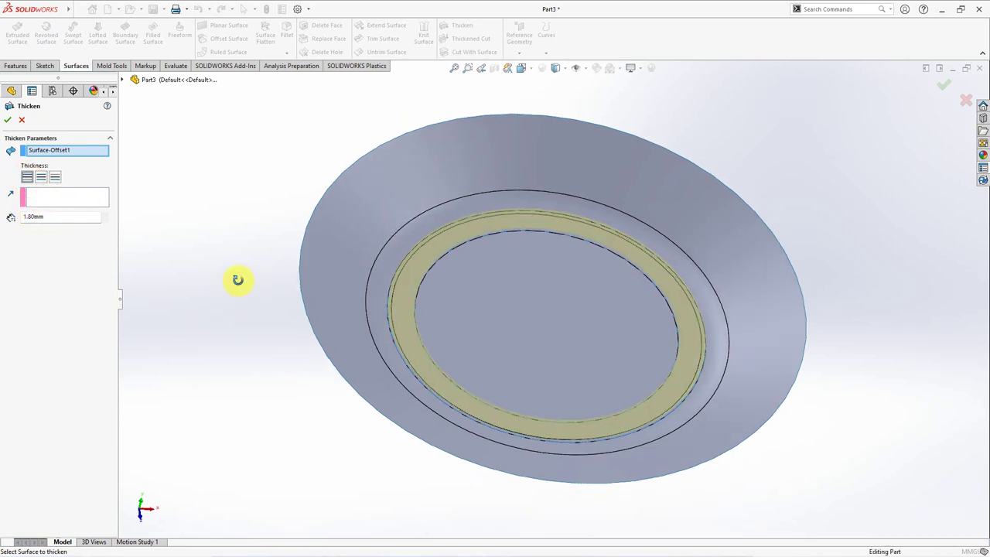
- Commit the thickened ring and round both of its edges with a 2 mm fillet
middle_drag(236, 279, 239, 254)
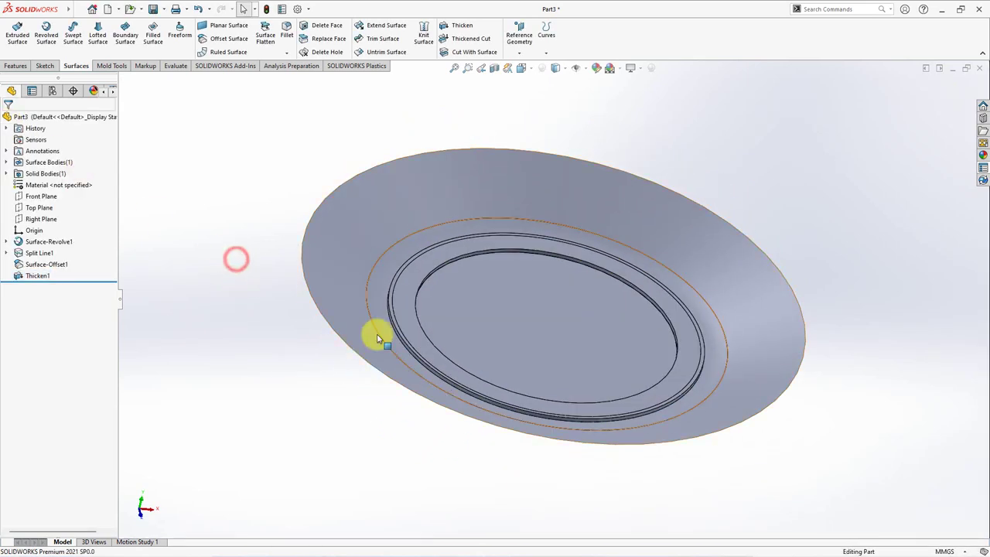
scroll(395, 325, down, 3)
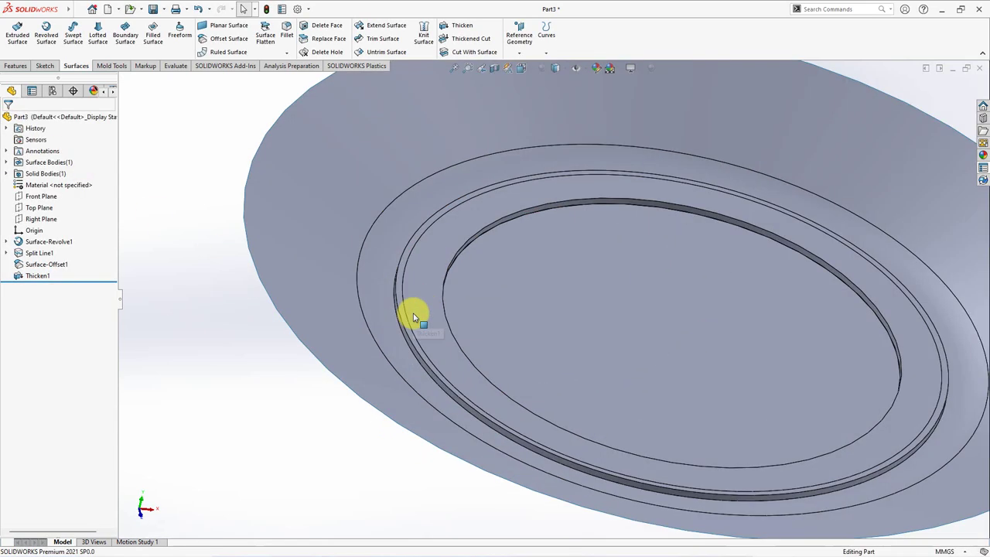
click(285, 44)
text(2.00mm)
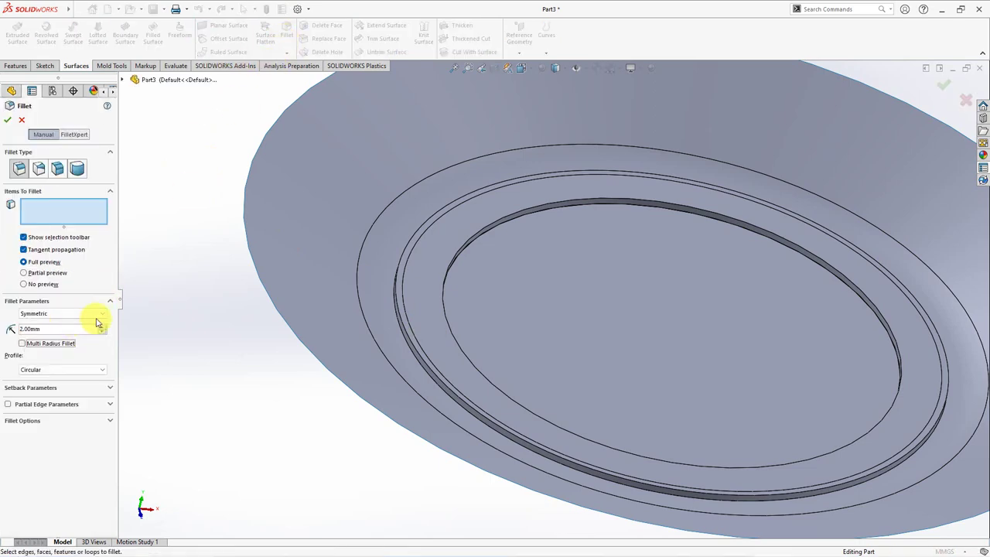
click(397, 312)
mouse_move(399, 313)
middle_down()
mouse_move(416, 291)
mouse_move(459, 283)
middle_up()
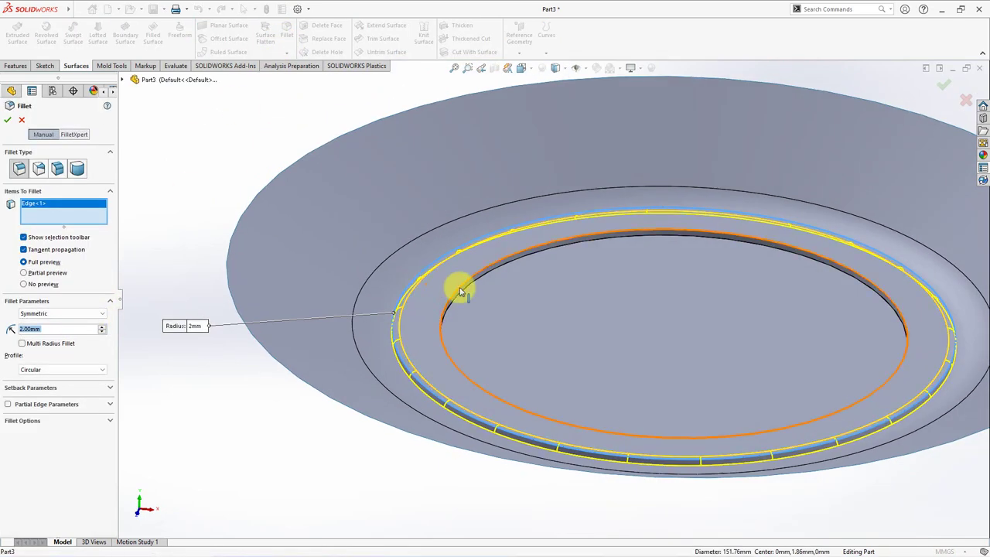
click(464, 293)
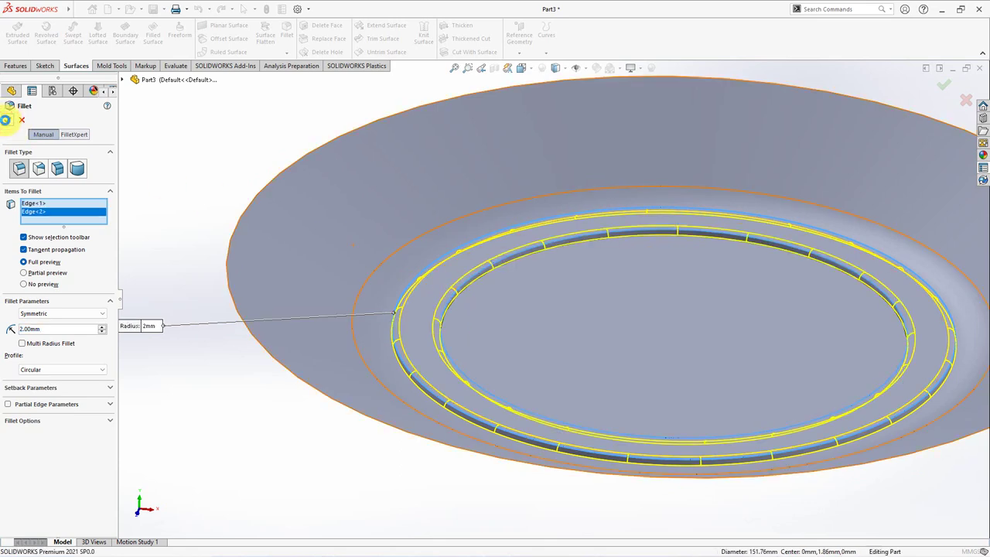
click(6, 120)
key(f)
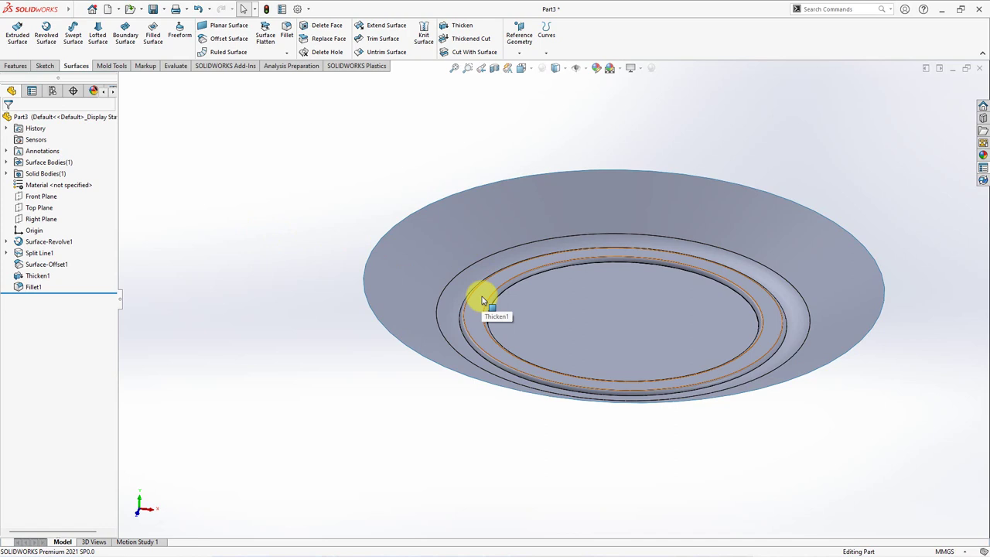
- Start a sketch on the dish floor and offset the inner circle edge
click(542, 305)
click(587, 279)
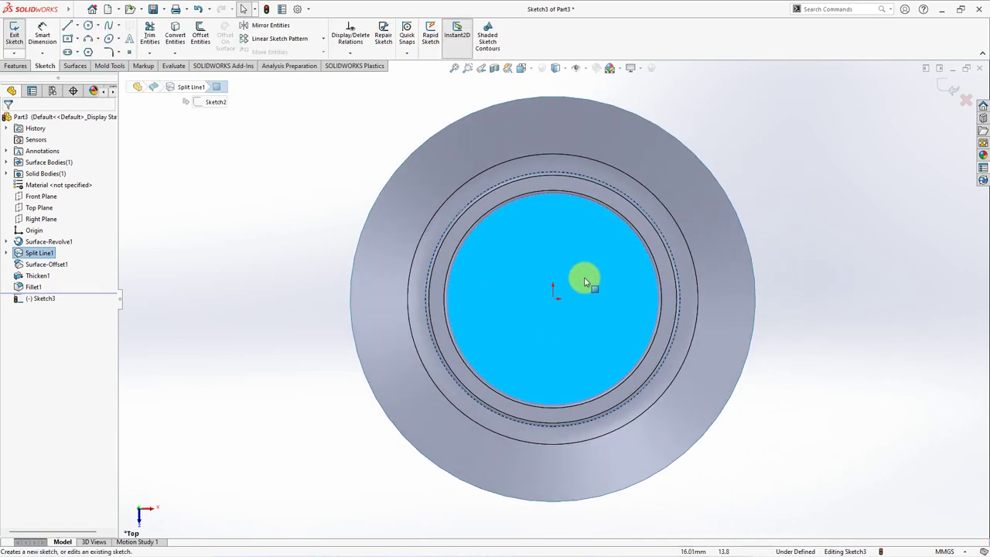
click(254, 184)
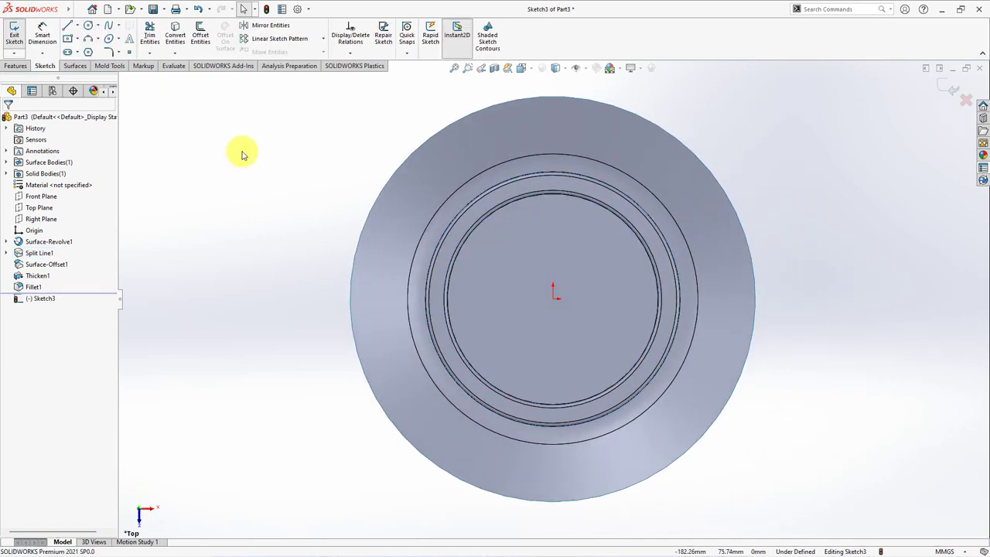
click(201, 35)
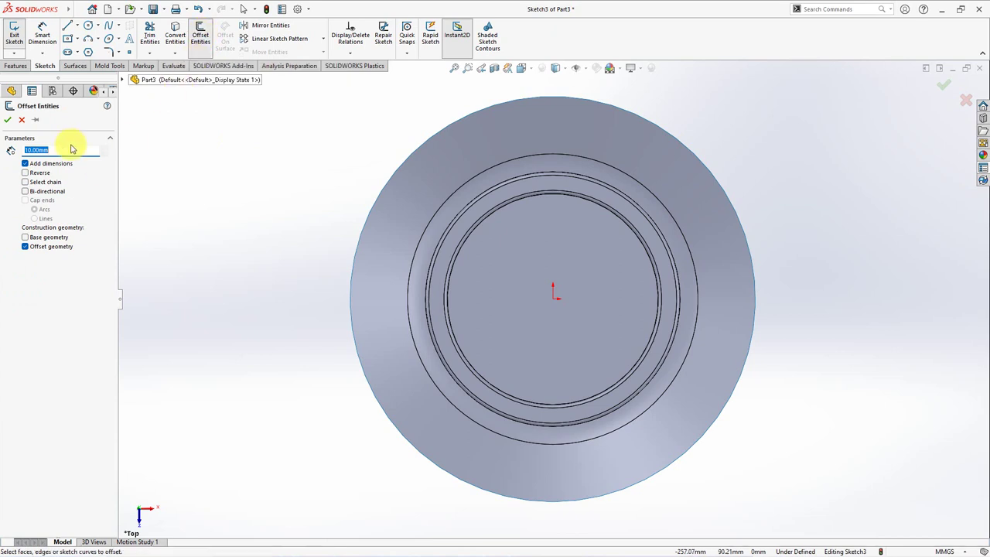
click(528, 193)
click(454, 187)
- Draw a two-segment line from the origin: vertical, then angled toward the ring
click(67, 25)
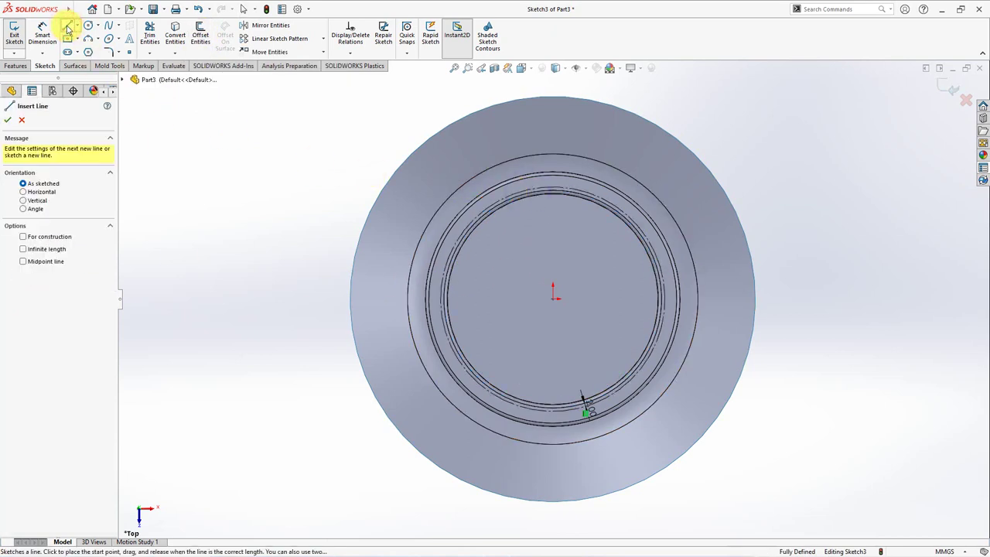
click(553, 300)
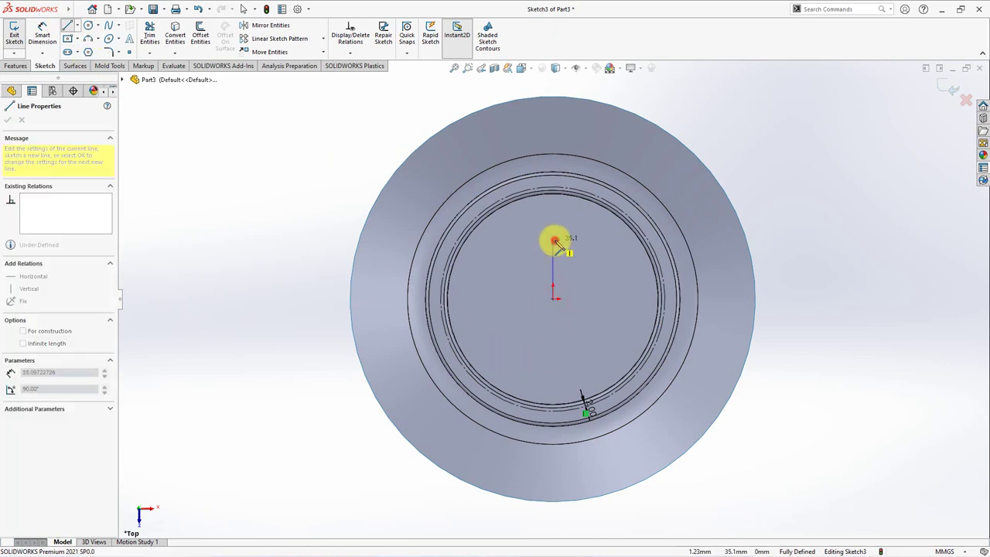
click(555, 241)
click(501, 203)
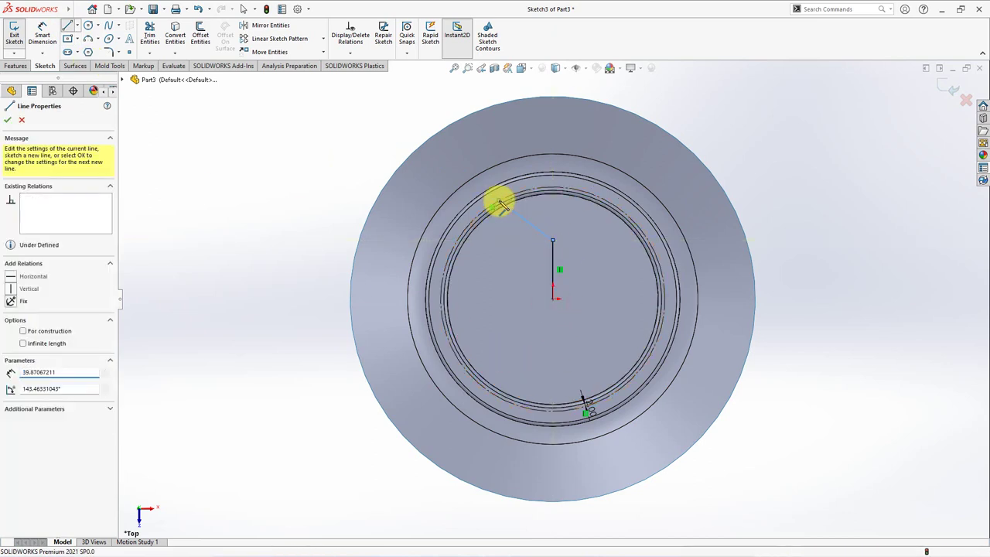
right_click(503, 203)
click(523, 209)
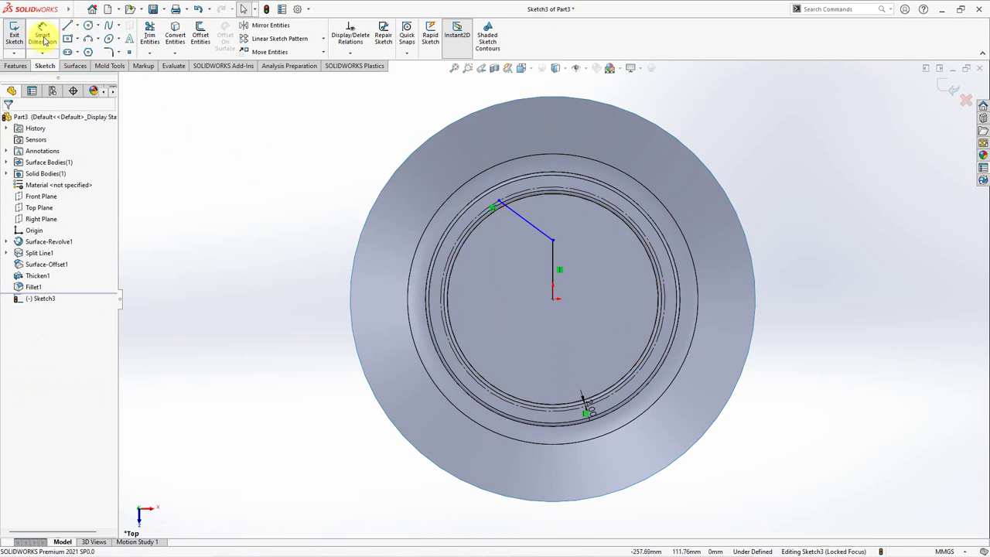
- Add a construction centerline from the origin to the offset circle
click(77, 26)
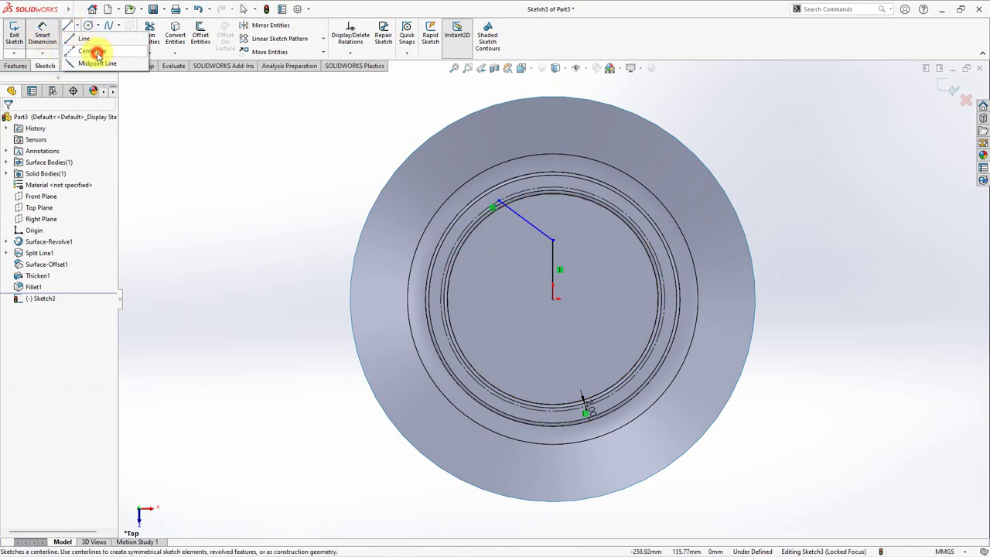
click(91, 52)
click(555, 302)
scroll(537, 255, down, 2)
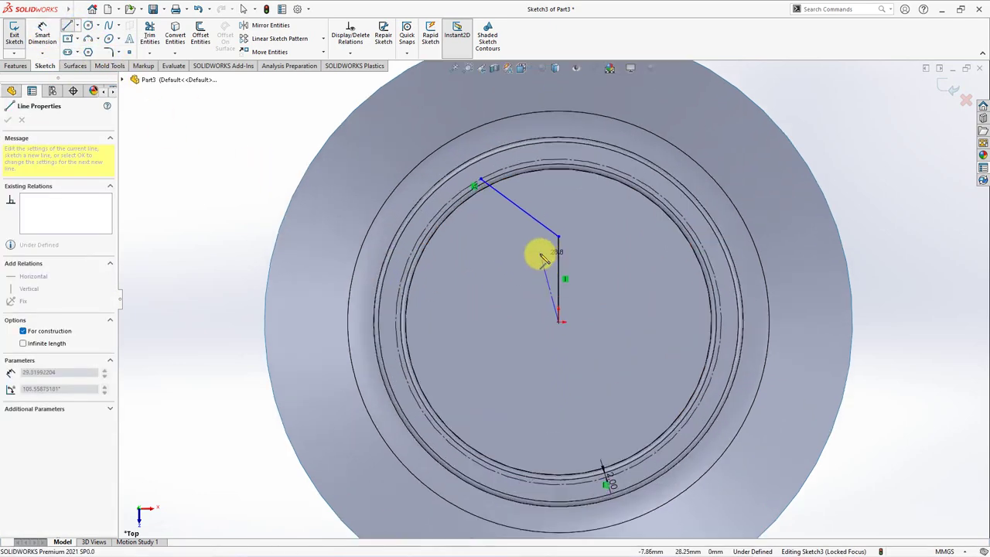
scroll(482, 194, down, 2)
scroll(484, 193, down, 2)
scroll(486, 200, down, 1)
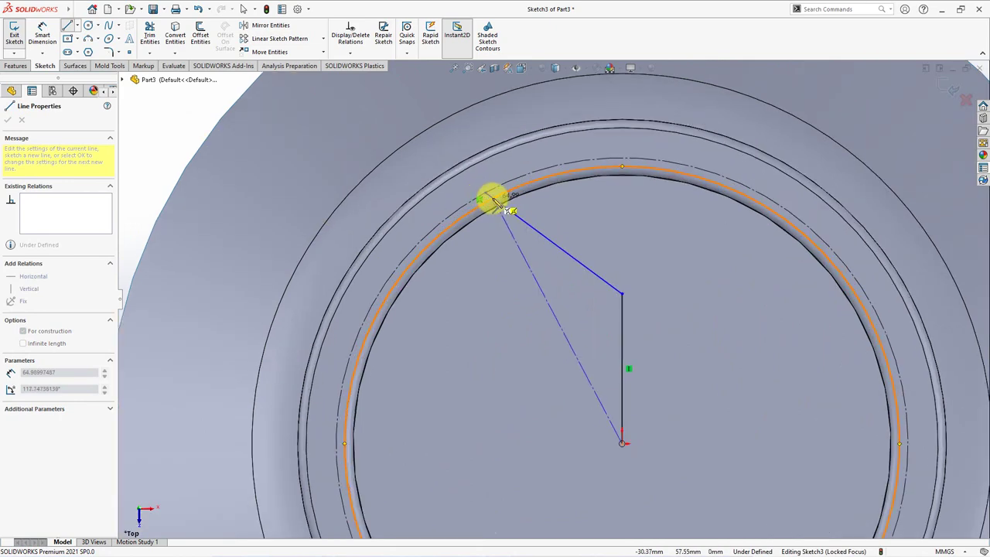
click(494, 198)
right_click(493, 199)
click(506, 205)
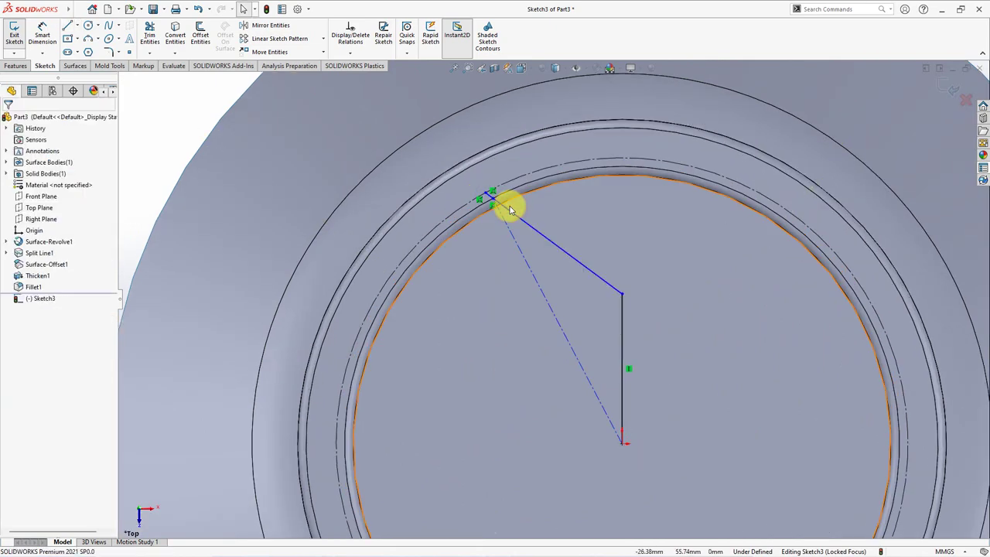
- Dimension the line angles to 37.5° and 80°
click(48, 42)
click(624, 354)
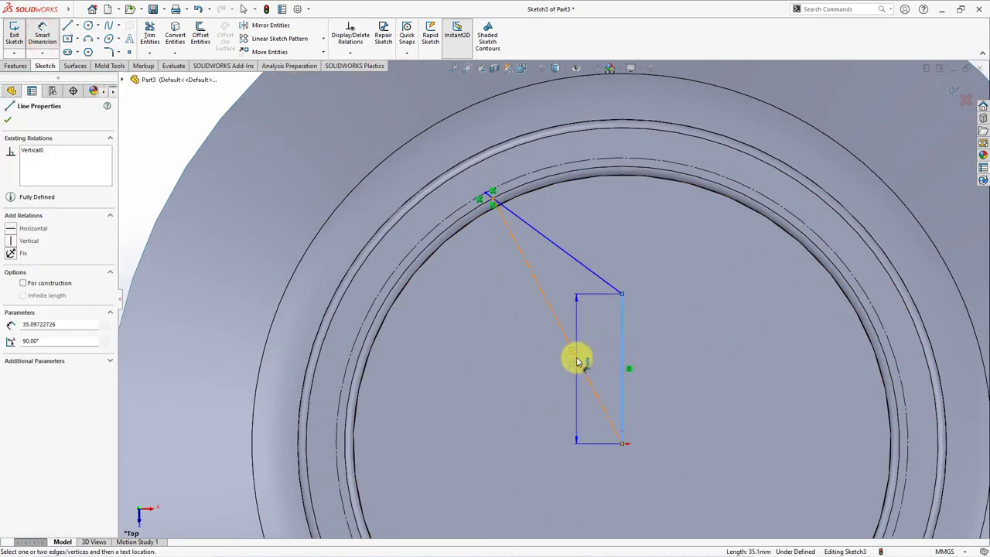
click(588, 269)
click(582, 315)
text(37.5)
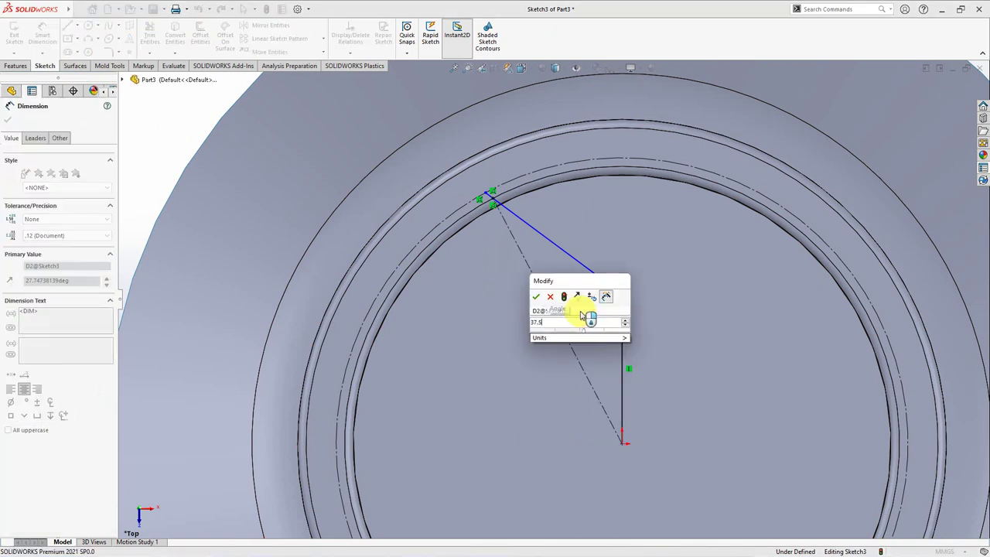
click(534, 299)
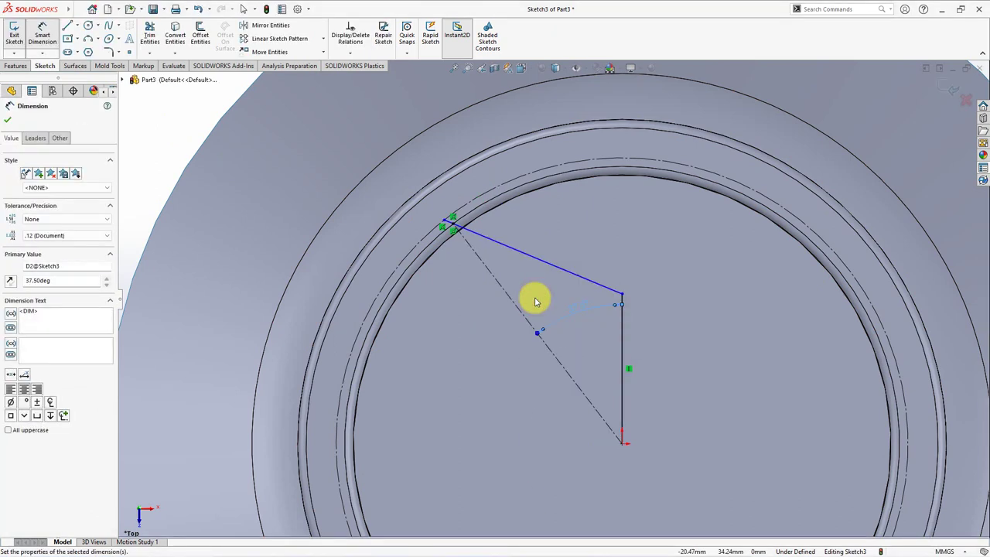
click(588, 280)
click(624, 320)
click(570, 227)
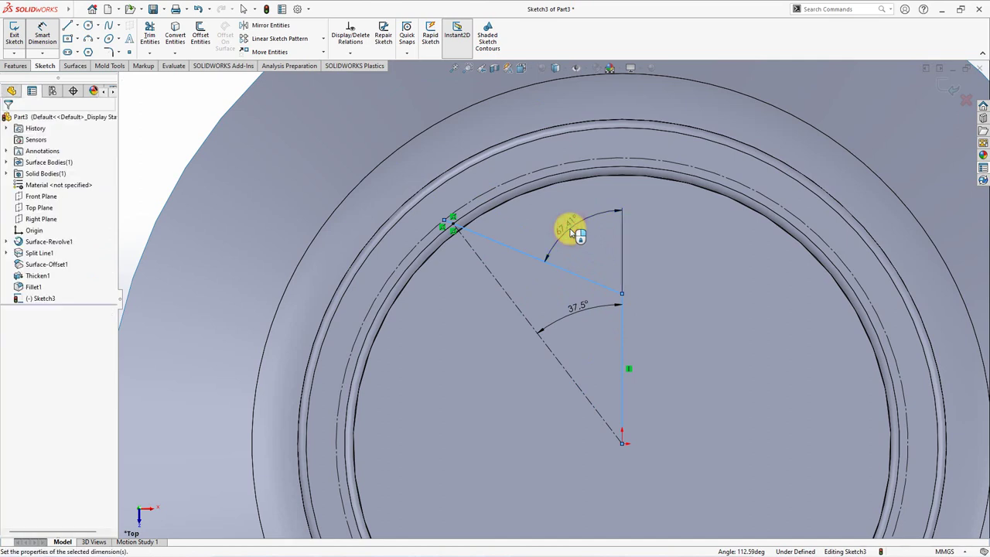
text(80)
click(525, 213)
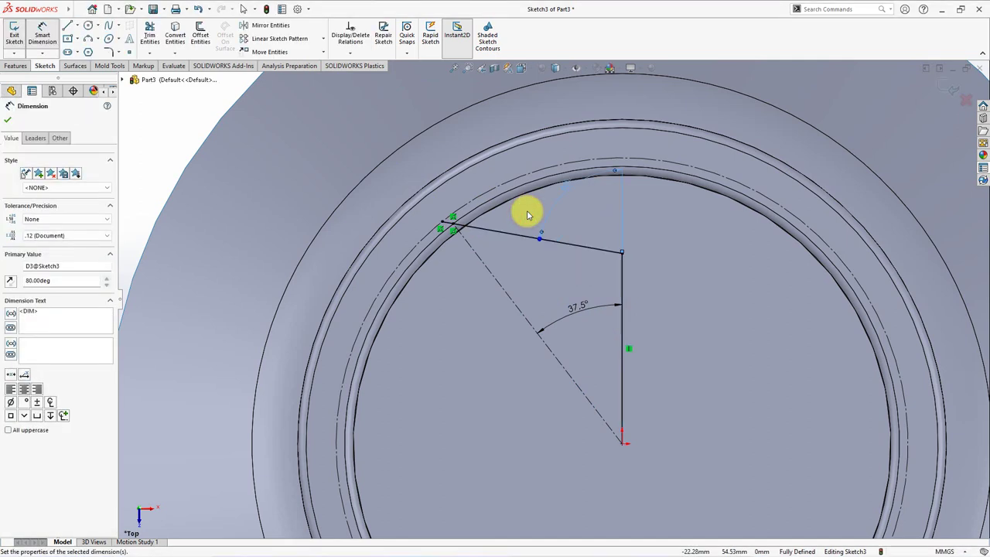
- Round the corner between the vertical and angled lines with an R30 sketch fillet
click(111, 52)
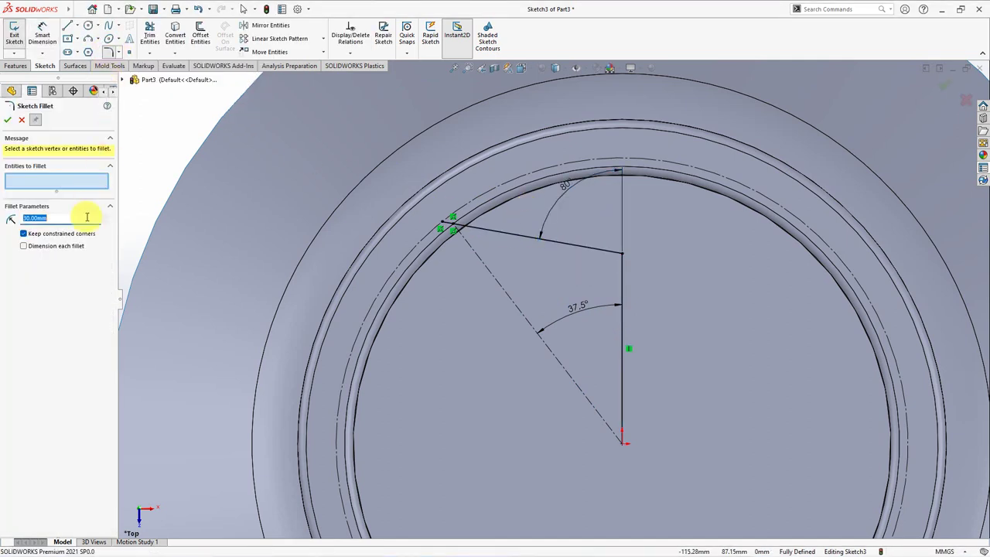
click(622, 255)
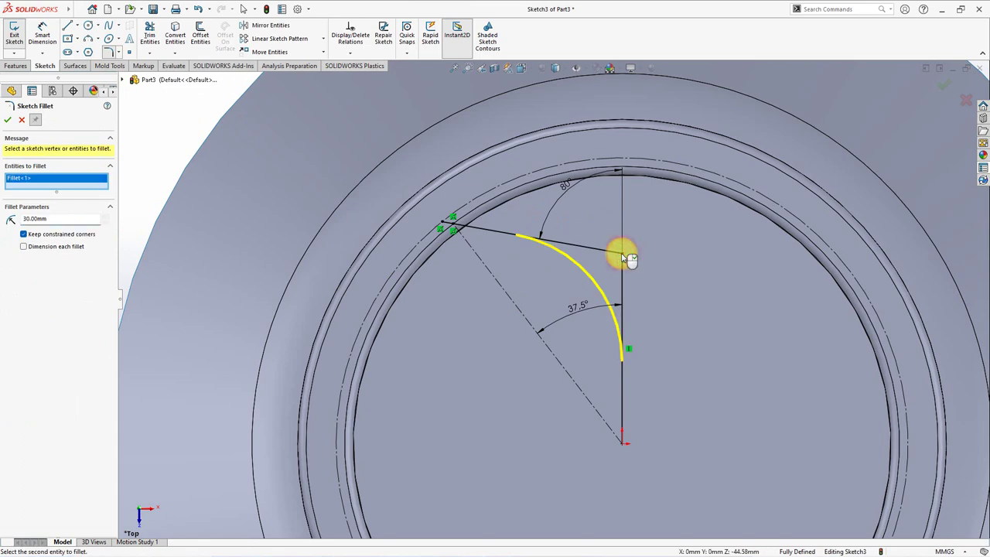
click(7, 120)
- Exit Sketch3 and start a new sketch on the Front Plane
click(951, 88)
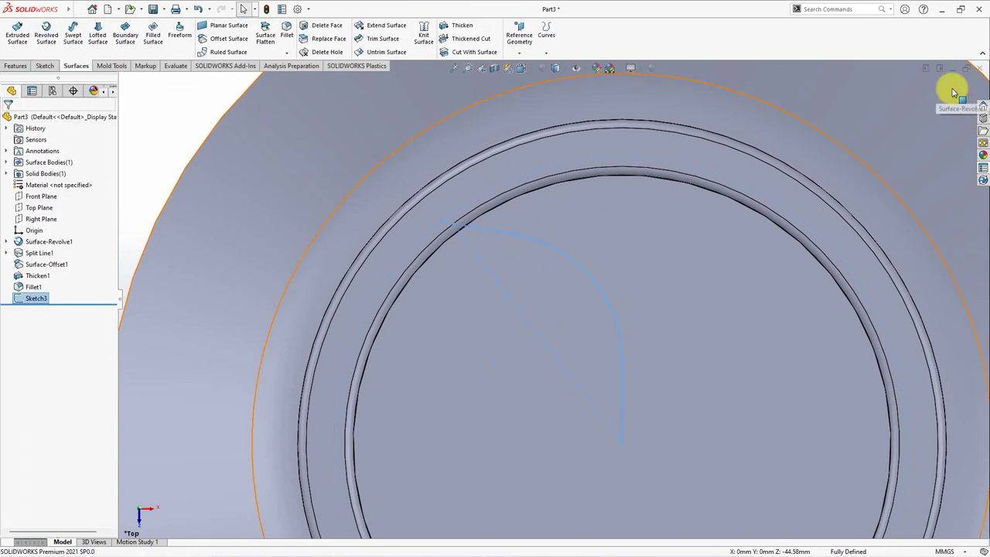
scroll(678, 204, up, 3)
scroll(495, 185, up, 1)
middle_drag(323, 239, 316, 150)
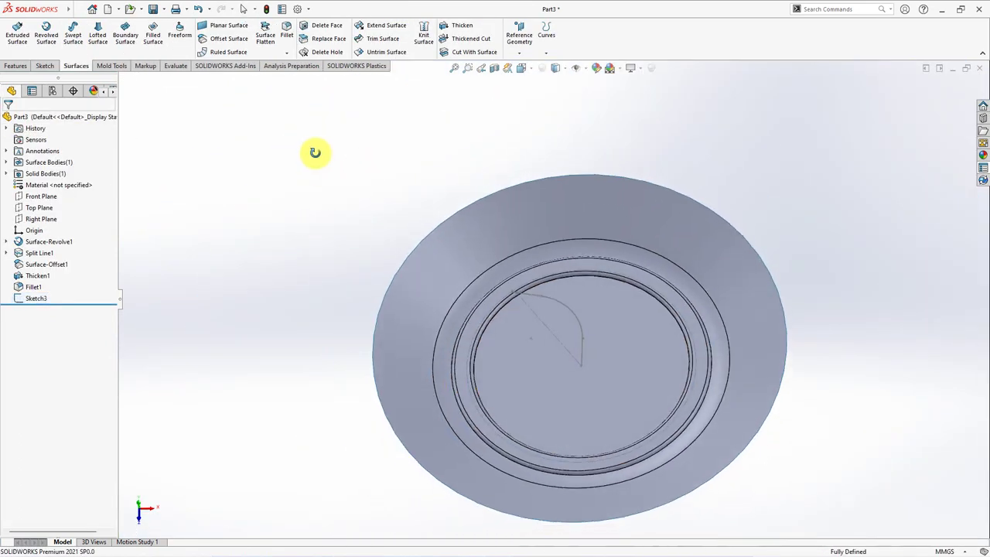
click(36, 198)
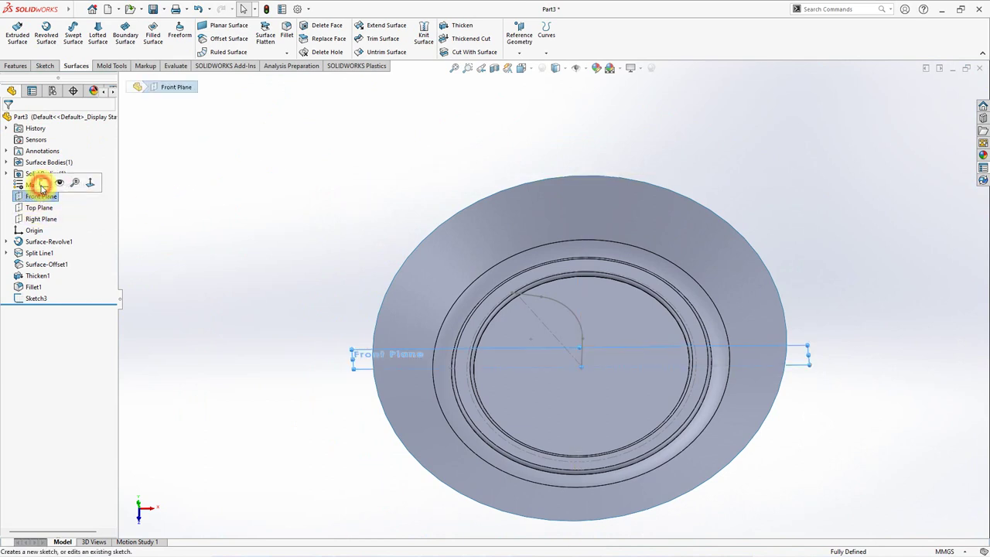
click(41, 186)
- Zoom in on the dish's bottom edge and switch to an unshaded edge-line display
click(467, 68)
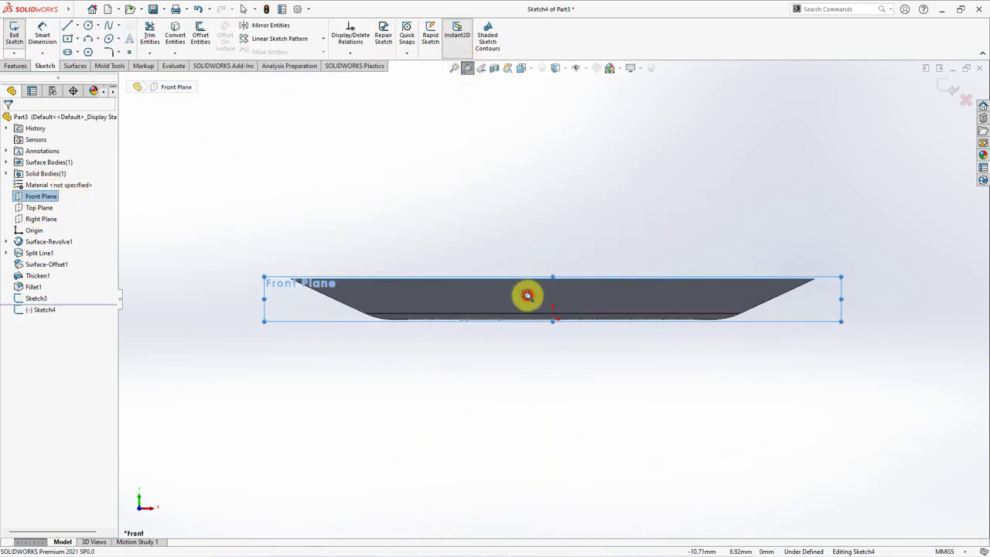
drag(527, 295, 582, 348)
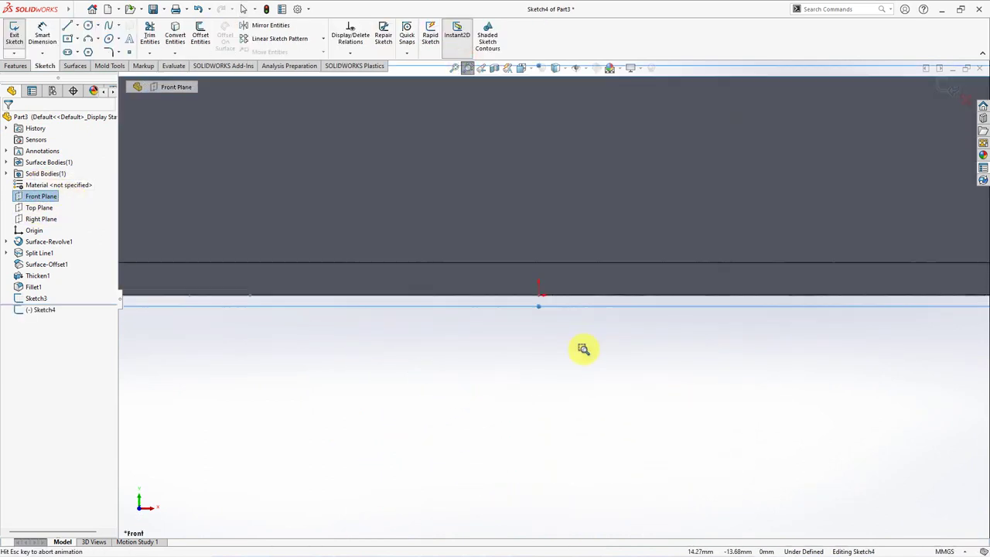
click(559, 74)
click(557, 139)
scroll(541, 290, down, 2)
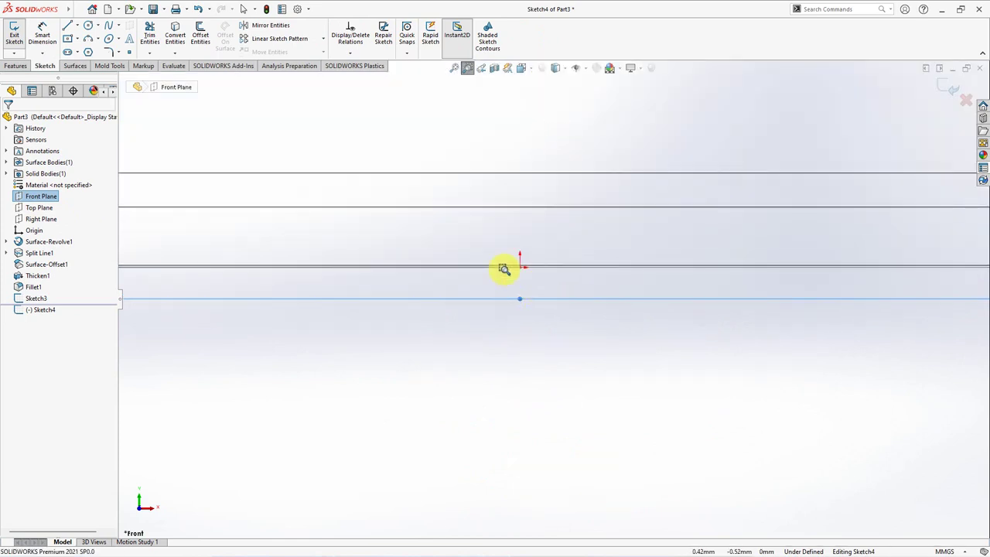
- Draw a vertical centerline from the origin up to the dish's upper edge
click(77, 28)
click(97, 62)
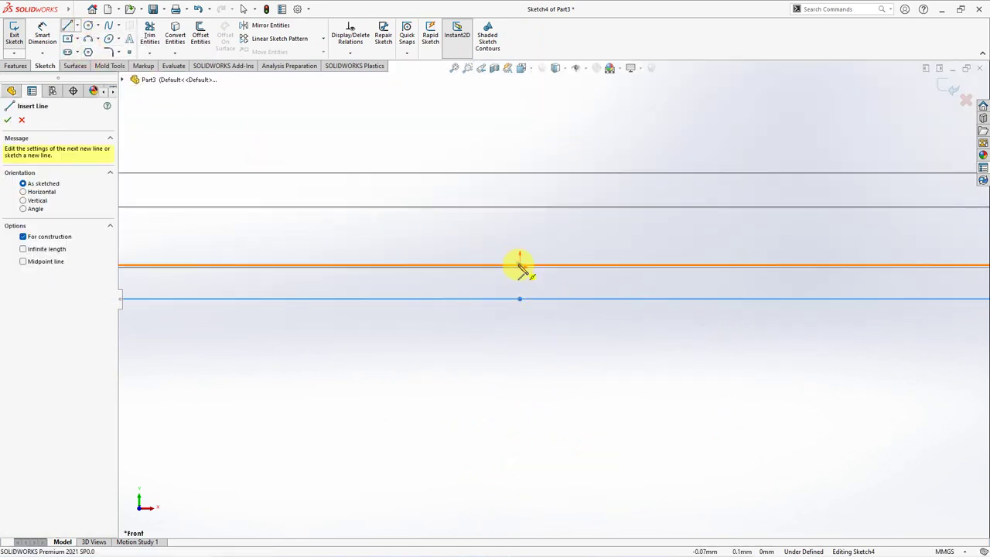
drag(519, 267, 523, 244)
click(520, 208)
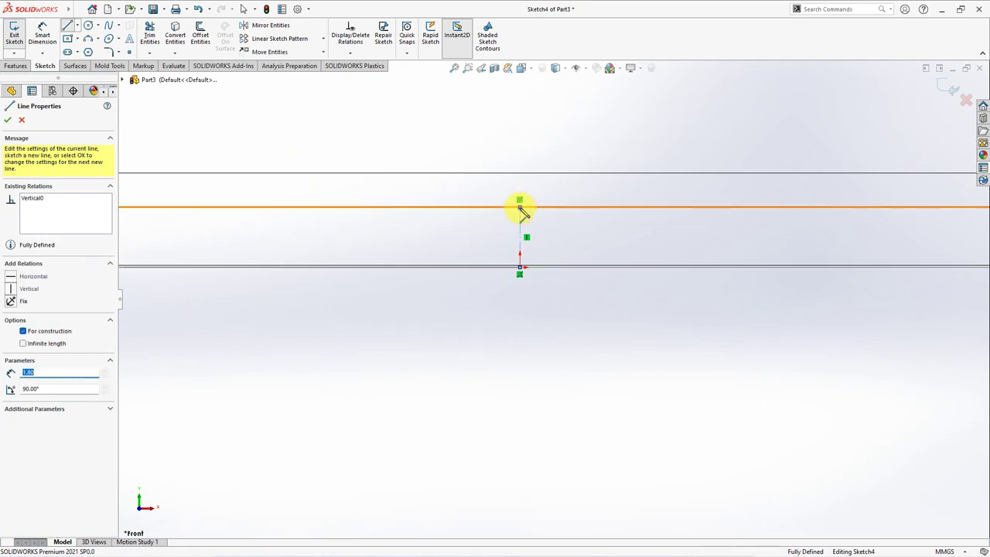
right_click(522, 204)
click(533, 216)
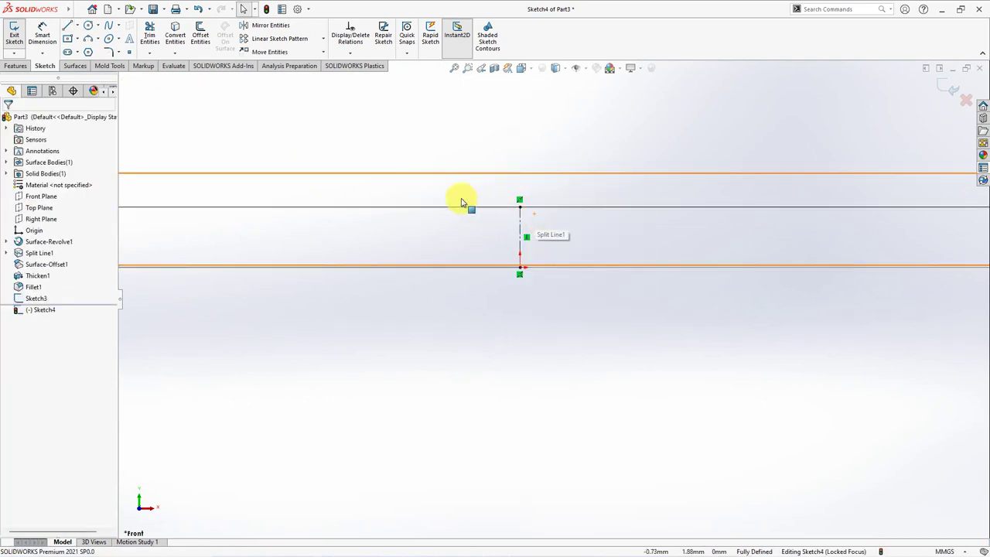
- Draw a bottom line capped by an arc back to the centerline, then select the arc and upper edge for tangency
click(67, 25)
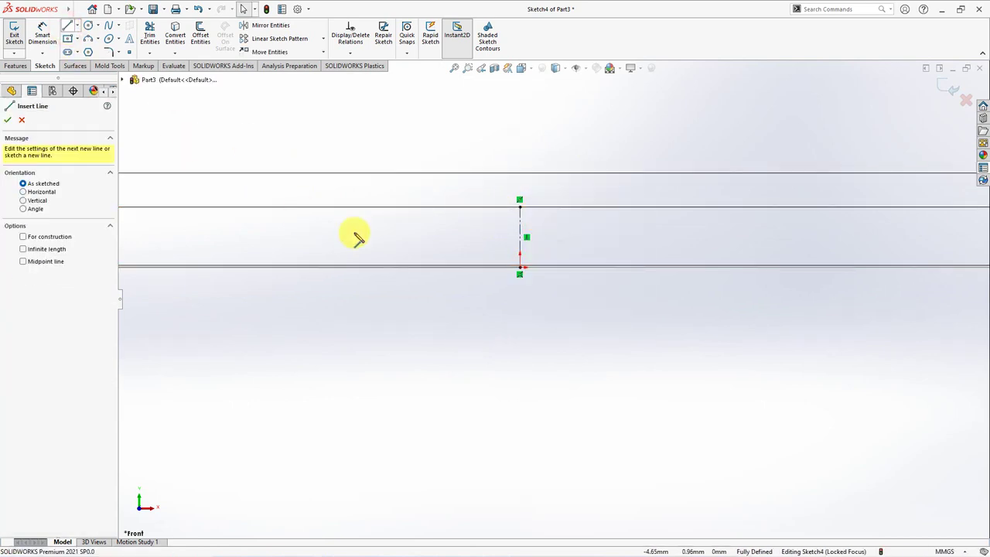
click(520, 246)
click(471, 246)
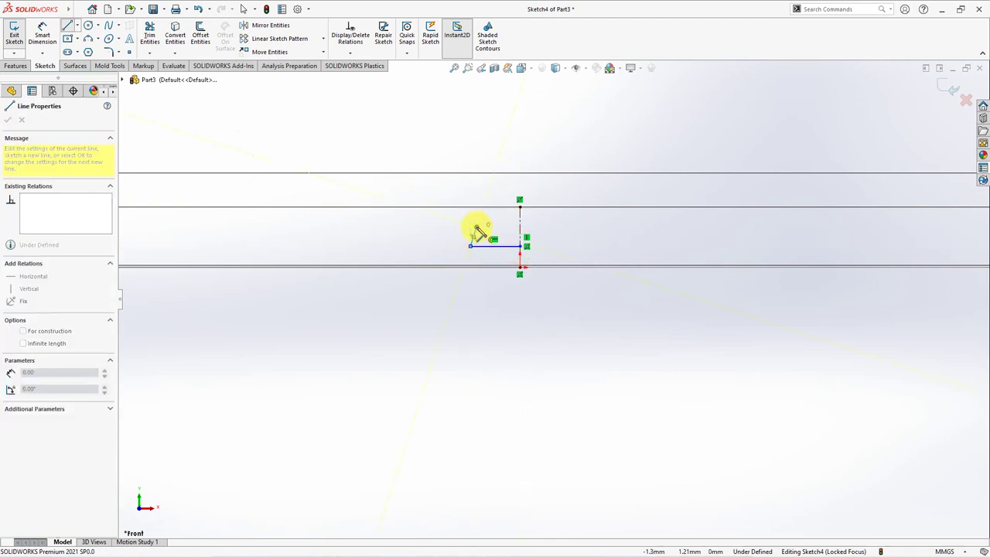
click(525, 223)
right_click(521, 221)
click(552, 225)
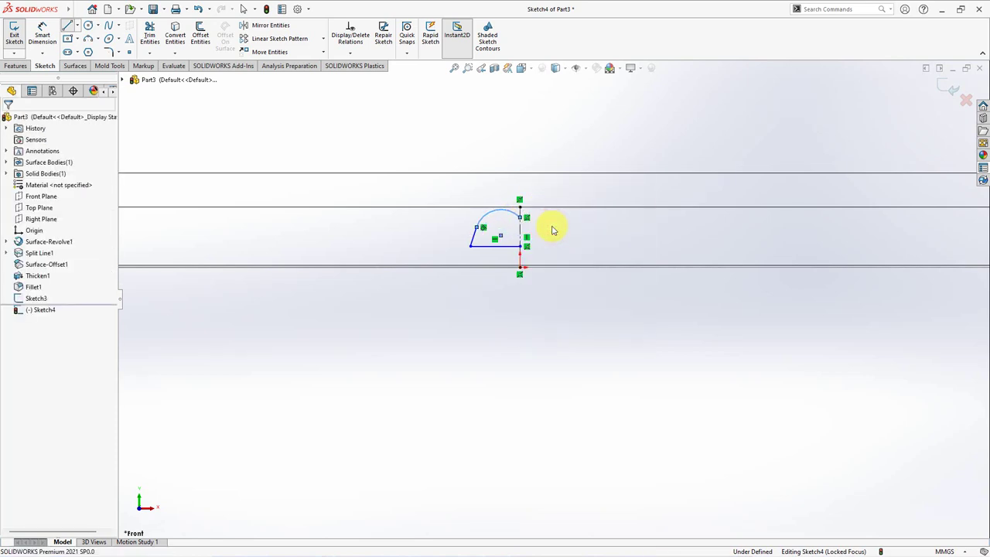
click(513, 210)
ctrl+click(470, 206)
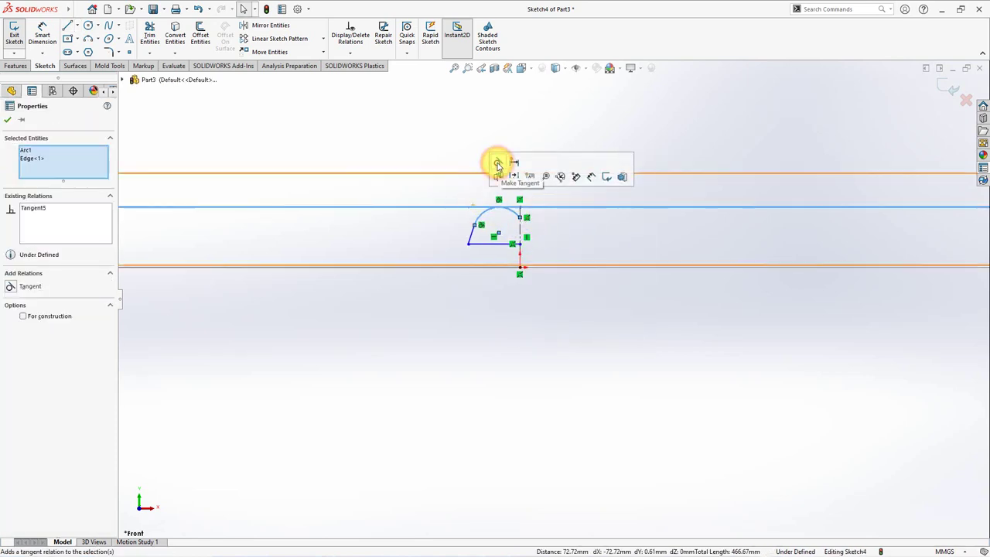
- Dimension the profile with a 2° angle and a 1.20 height
click(44, 35)
click(470, 240)
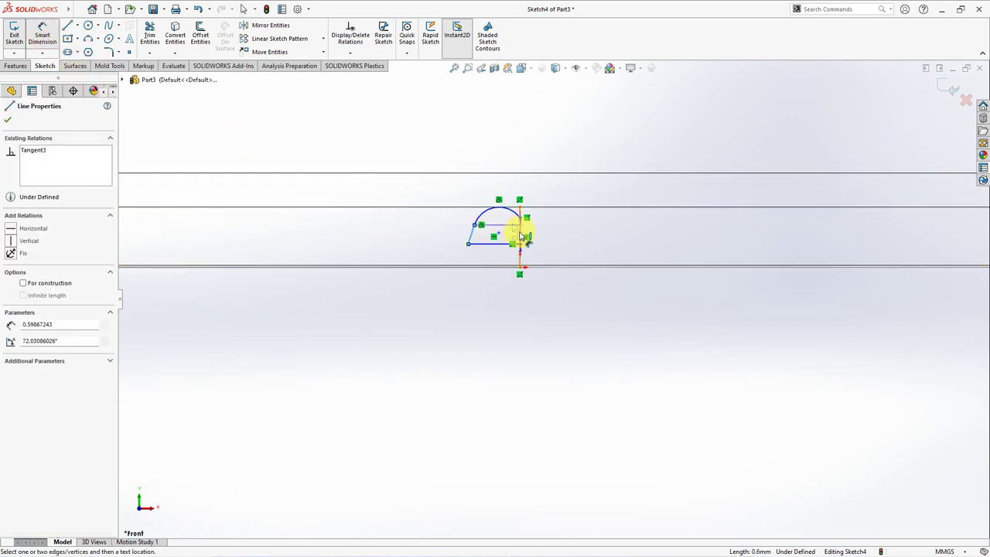
click(519, 232)
click(510, 169)
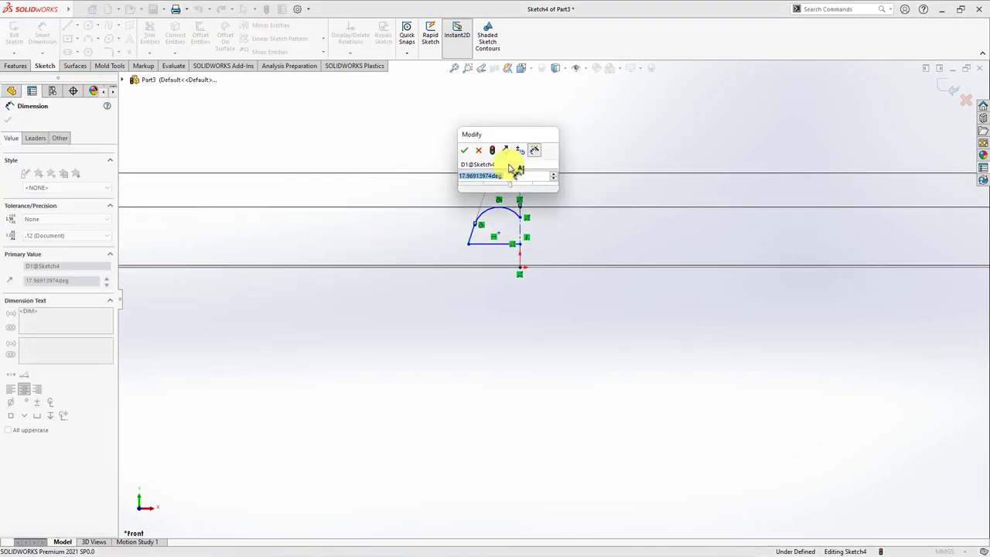
text(2)
click(463, 153)
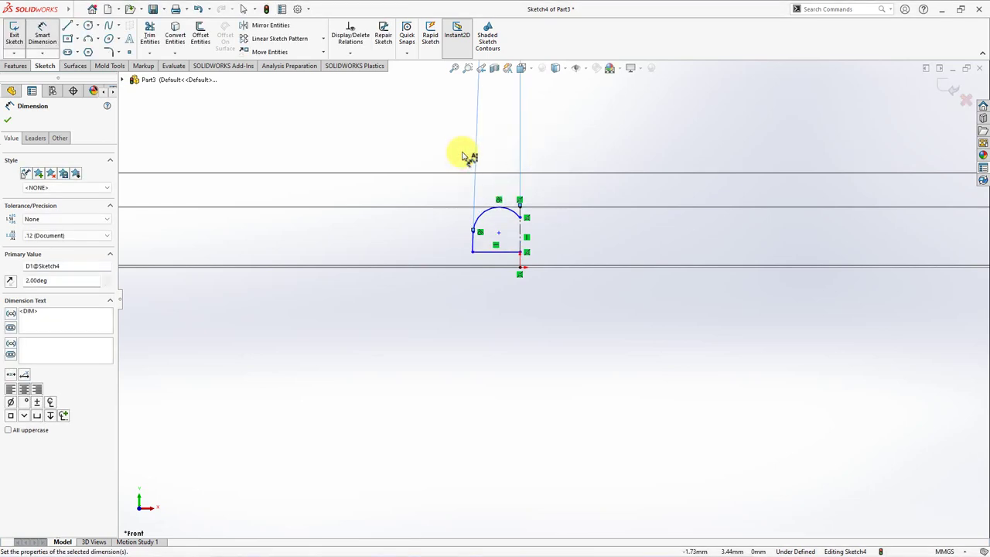
click(484, 253)
click(451, 208)
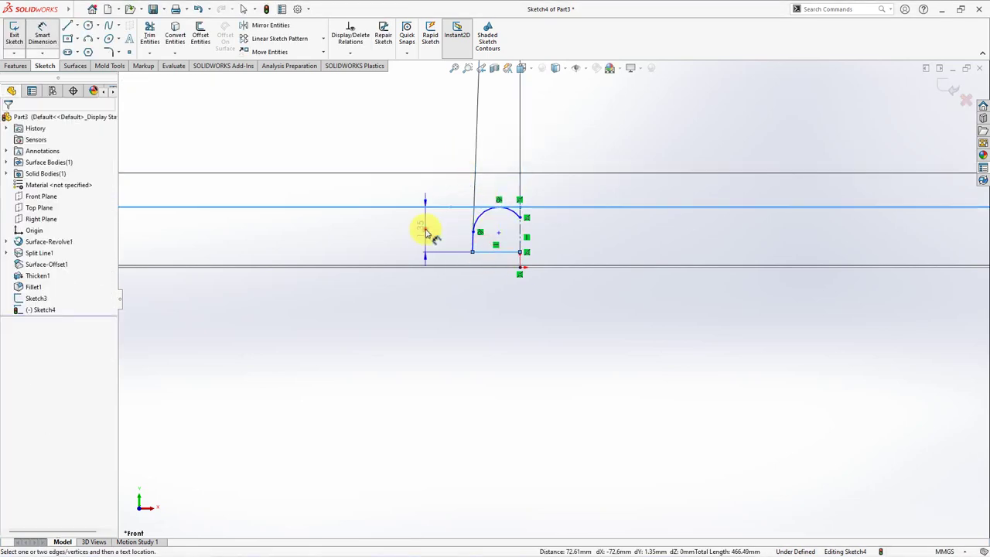
click(429, 232)
text(1.2)
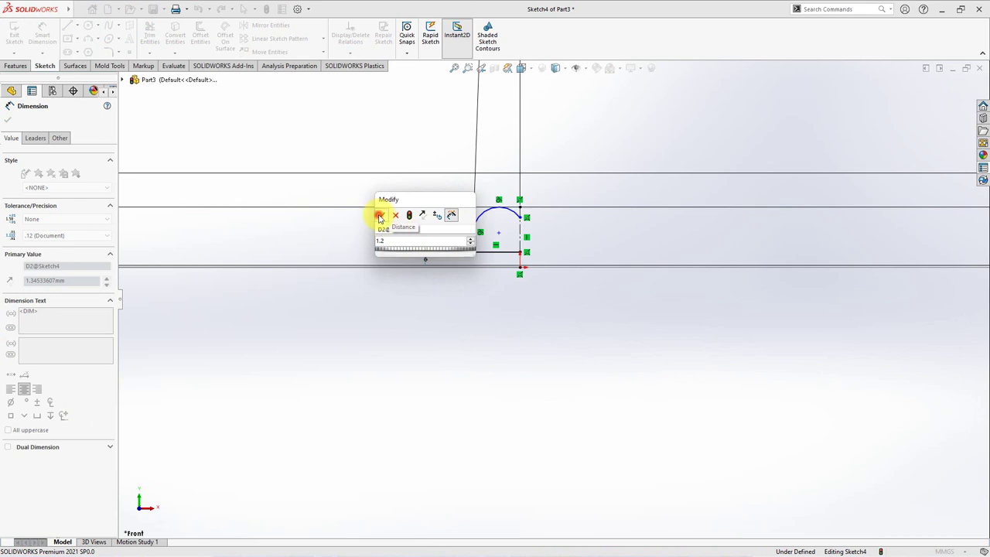
click(379, 216)
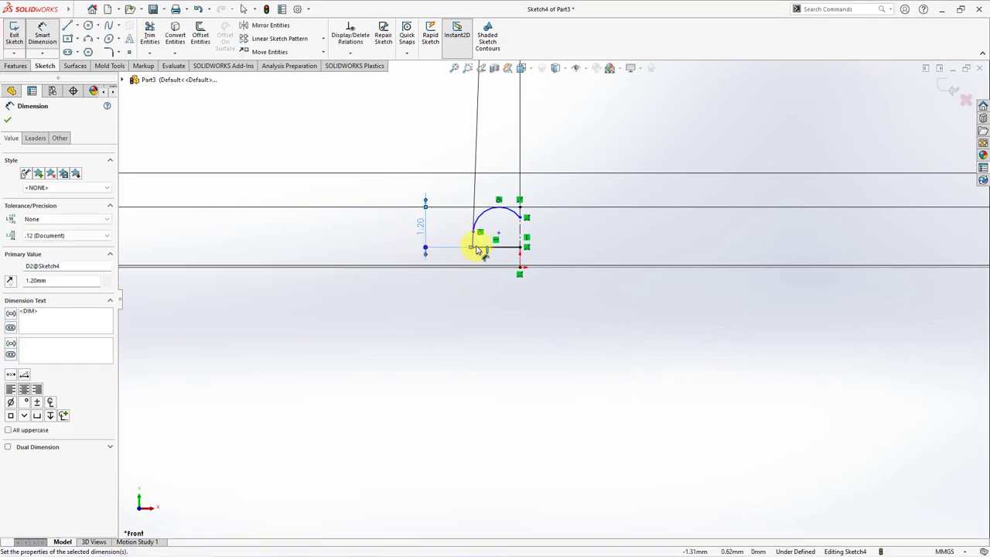
- Add the 3.80 width and R1.00 arc radius dimensions
click(472, 248)
click(520, 243)
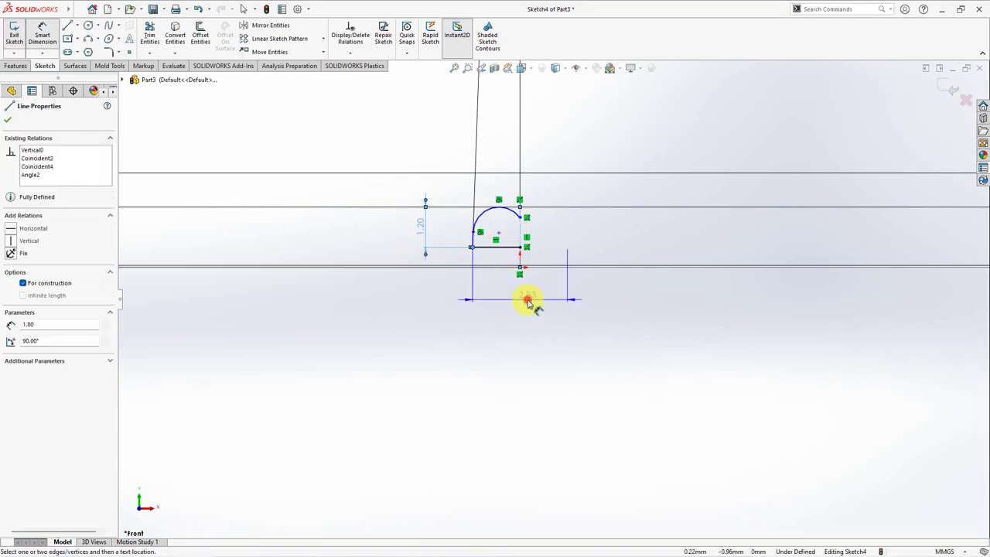
click(529, 303)
text(3.8)
click(483, 287)
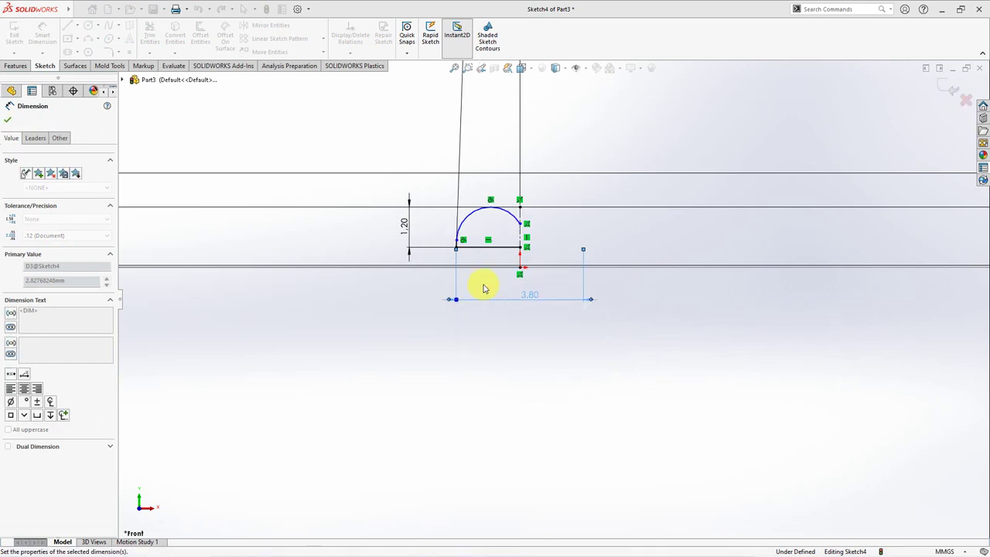
click(469, 219)
click(412, 152)
text(1)
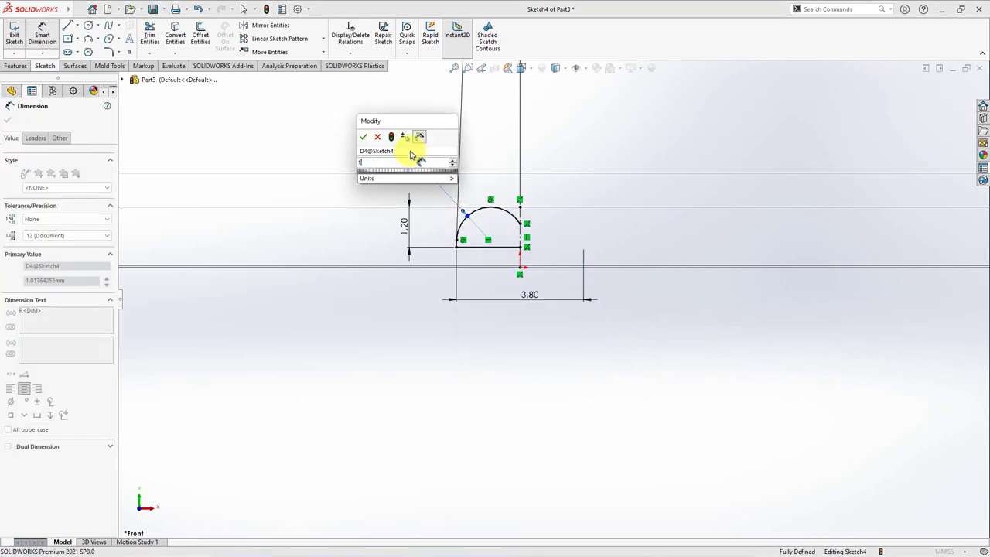
click(361, 138)
click(7, 121)
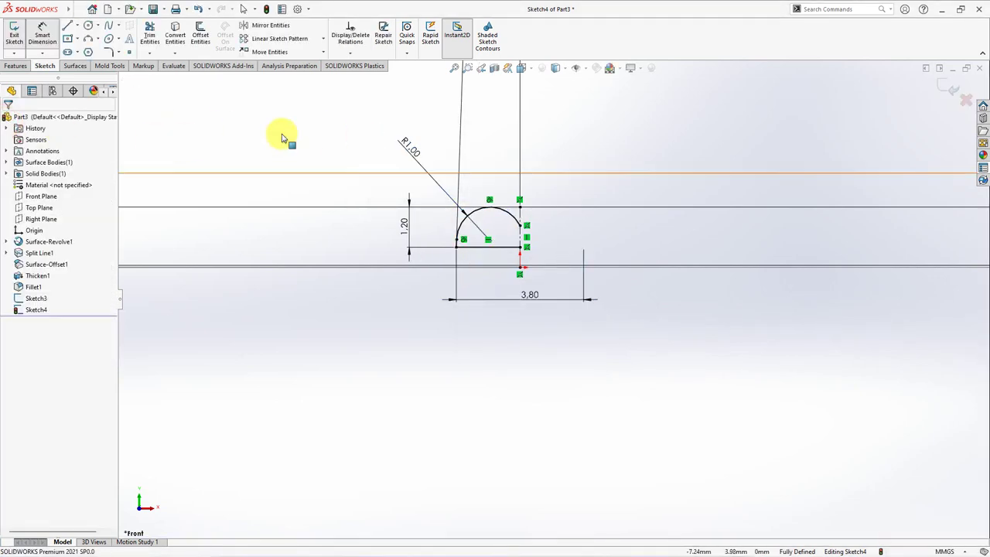
click(270, 24)
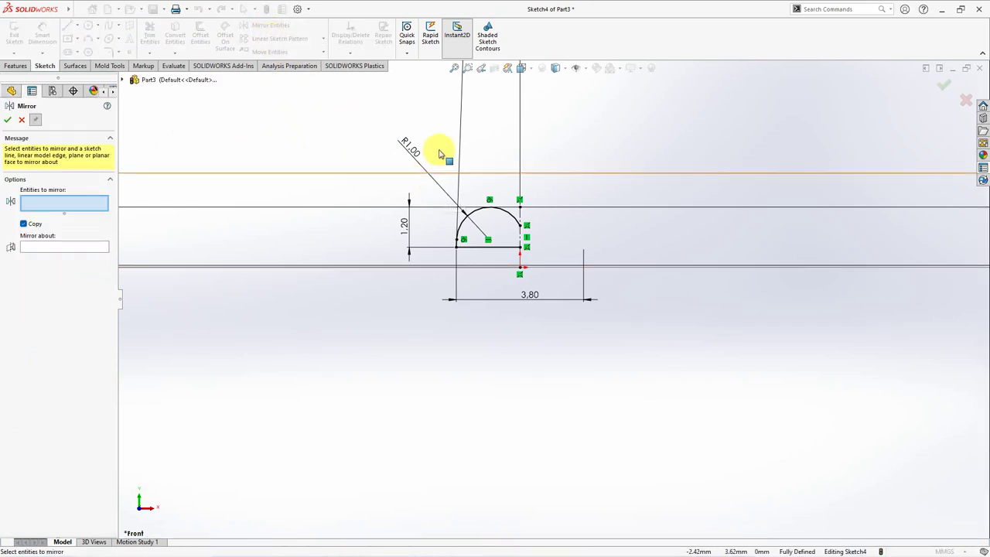
- Mirror the half-round arc and lines across the vertical centerline into a symmetric double-hump profile
drag(520, 258, 522, 258)
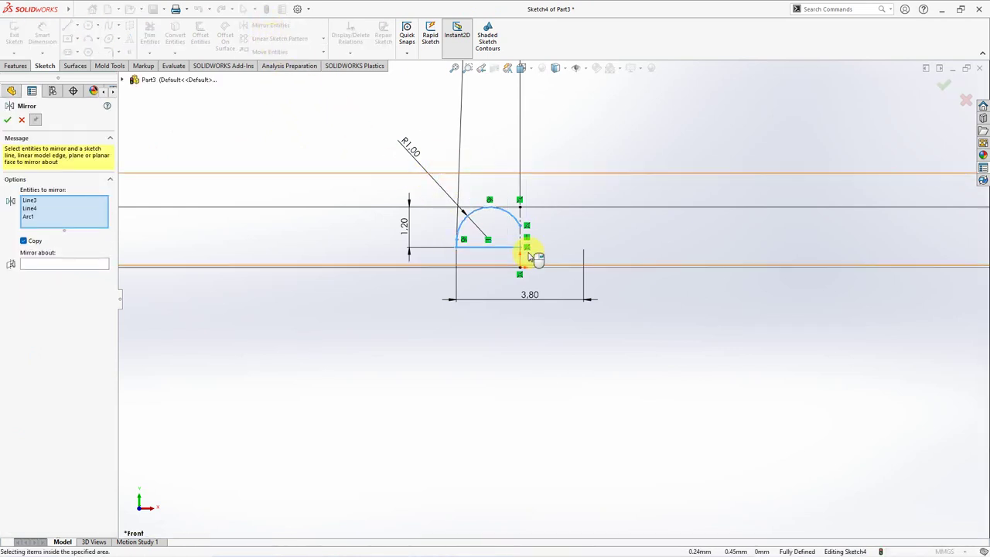
click(77, 264)
click(520, 259)
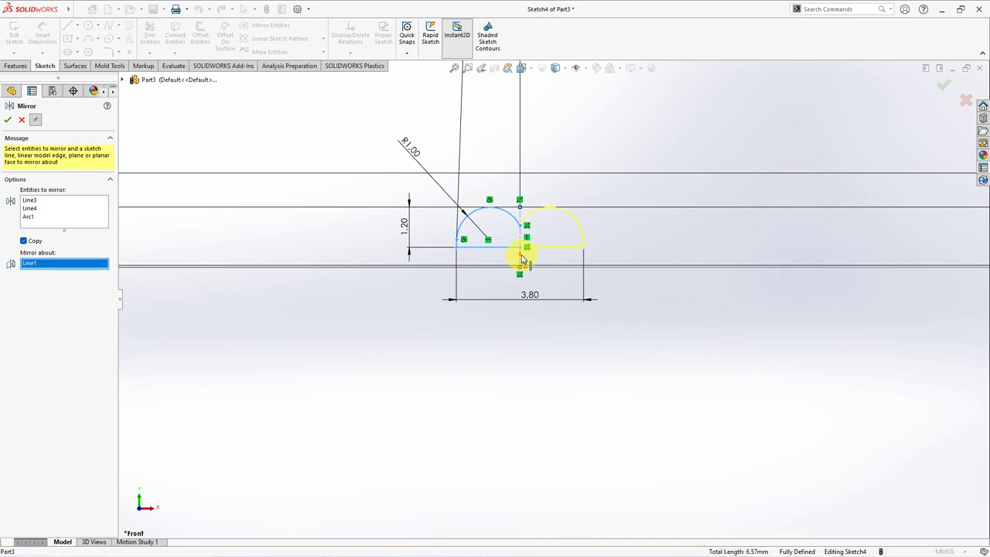
right_click(527, 260)
scroll(526, 258, down, 2)
scroll(526, 250, up, 3)
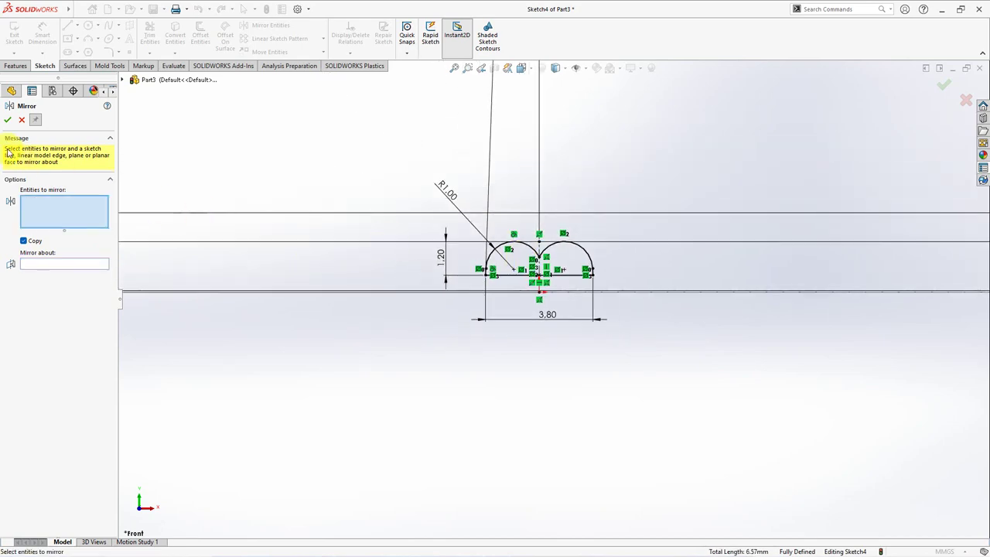
click(10, 122)
mouse_move(503, 221)
middle_down()
mouse_move(446, 268)
mouse_move(353, 222)
middle_up()
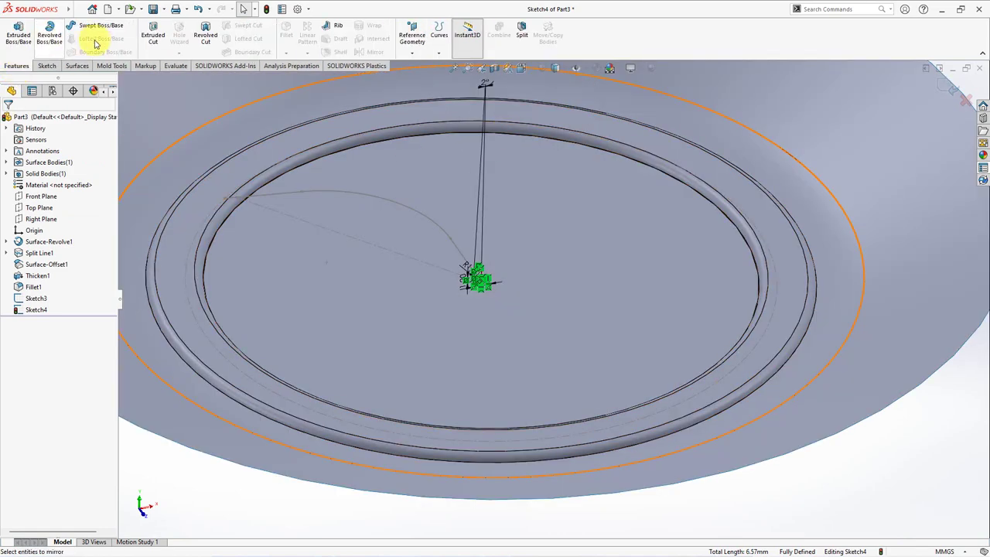
click(92, 28)
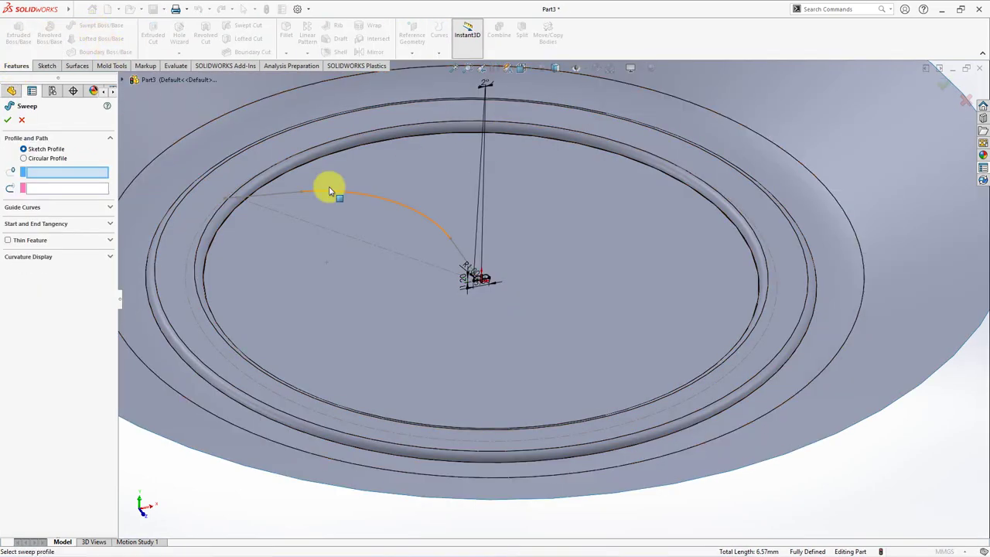
- Sweep Sketch4's profile along Sketch3's curved path to create the Sweep1 rib
scroll(439, 248, down, 5)
click(557, 315)
scroll(553, 312, up, 3)
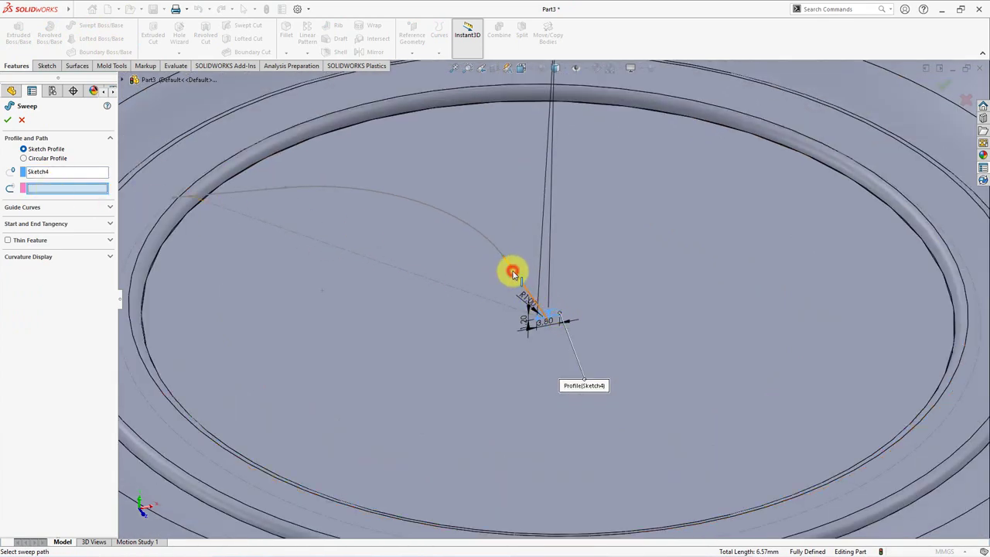
click(513, 273)
middle_drag(326, 222, 237, 214)
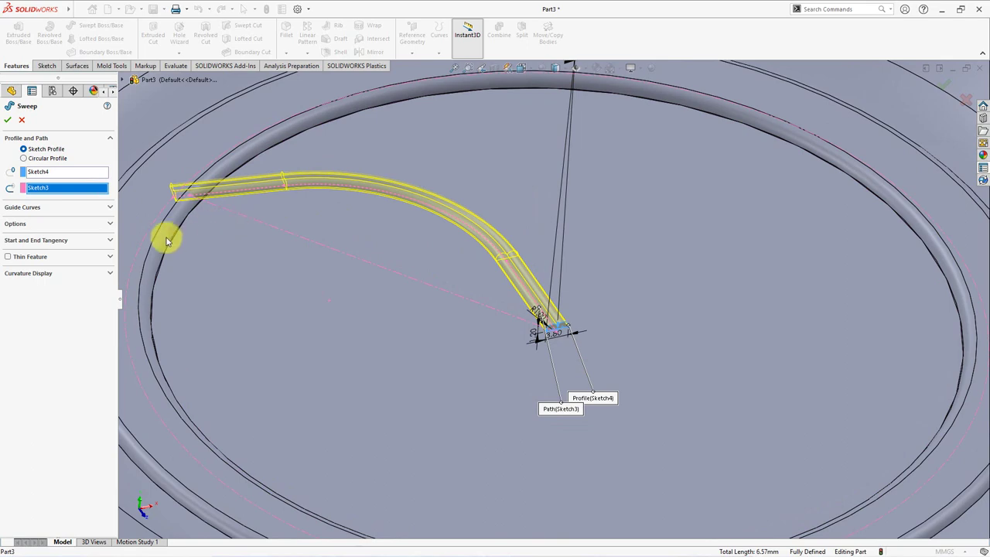
click(81, 223)
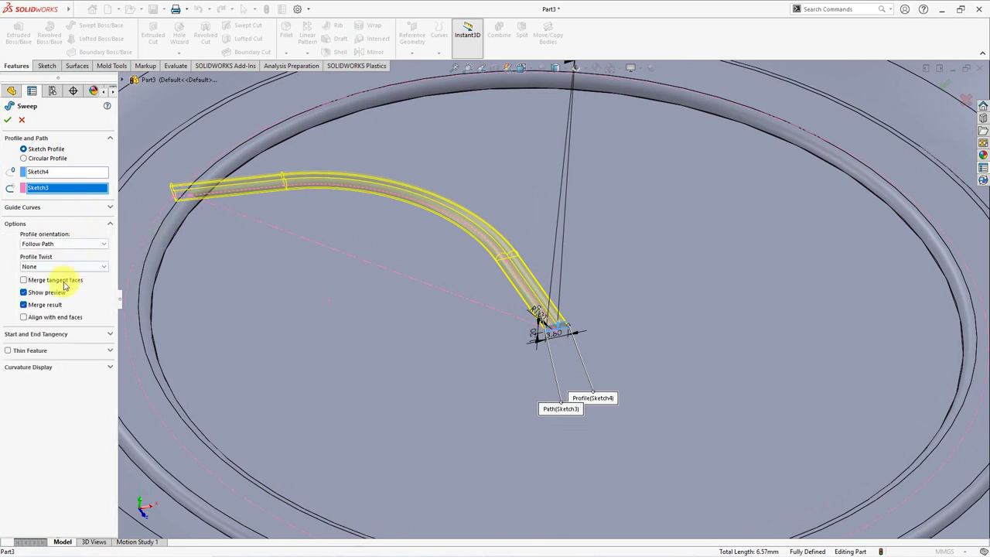
click(8, 121)
- Mirror Sweep1 about the Right Plane to form a Y-shaped pair of ribs
key(f)
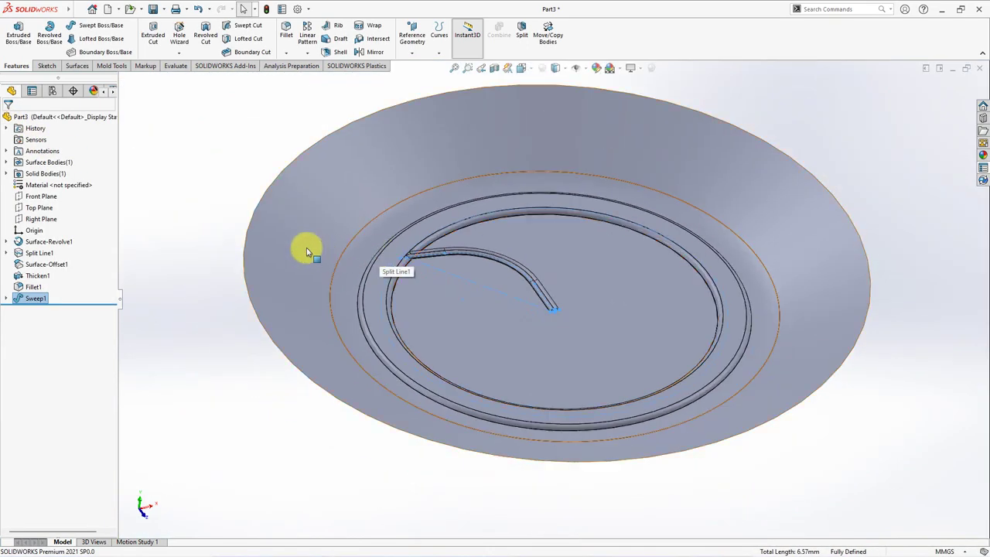
click(165, 210)
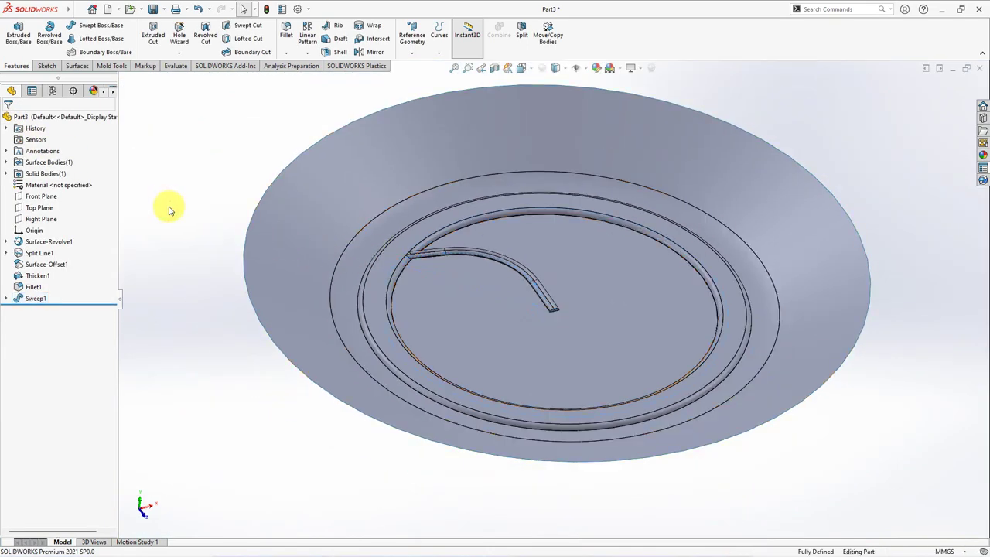
click(39, 219)
click(370, 52)
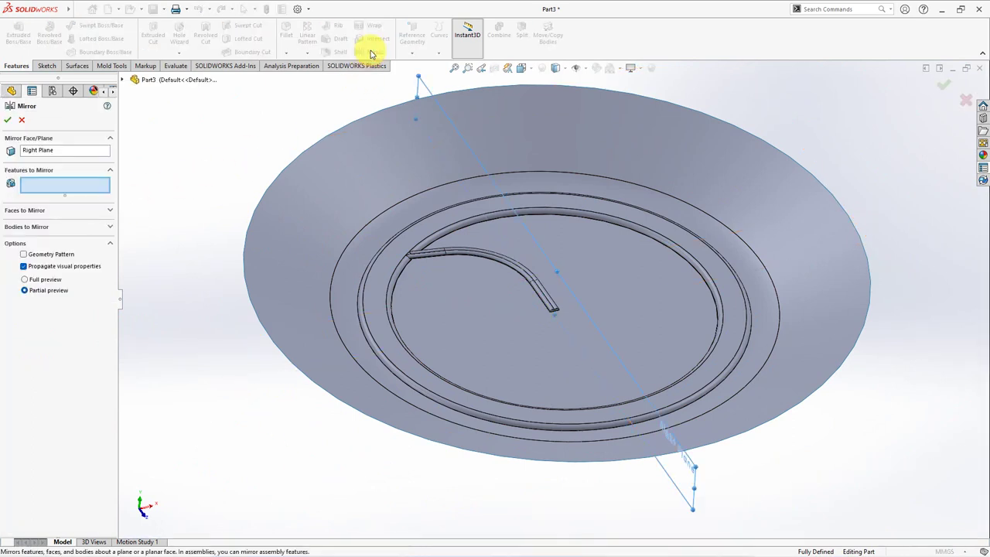
click(484, 259)
click(8, 121)
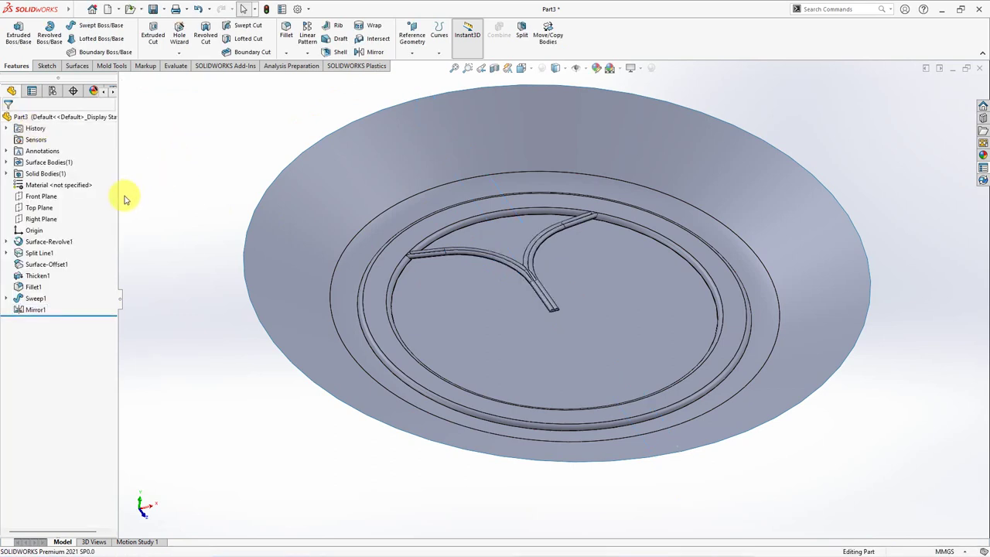
- Create a reference axis at the intersection of the Front and Right Planes
click(41, 196)
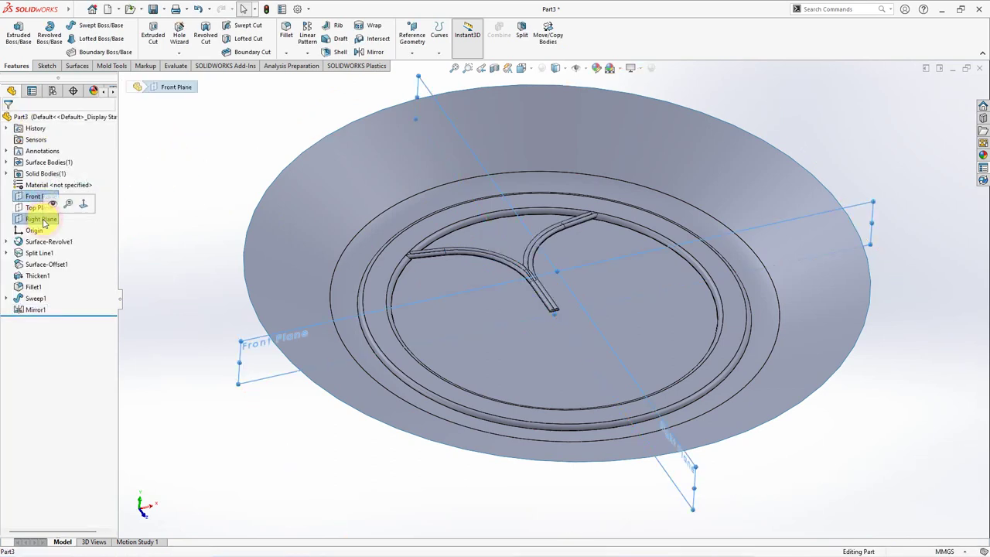
ctrl+click(42, 220)
click(410, 52)
click(433, 77)
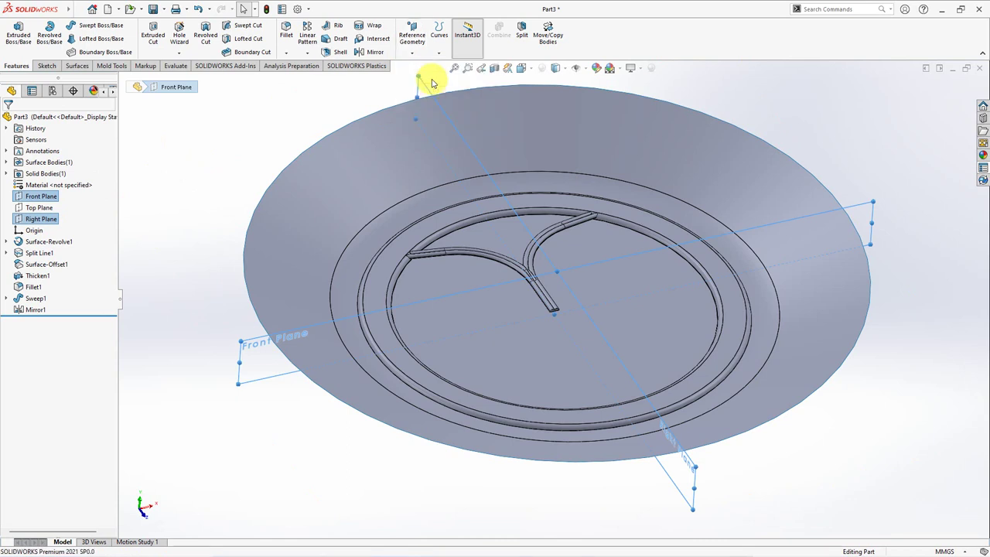
click(9, 120)
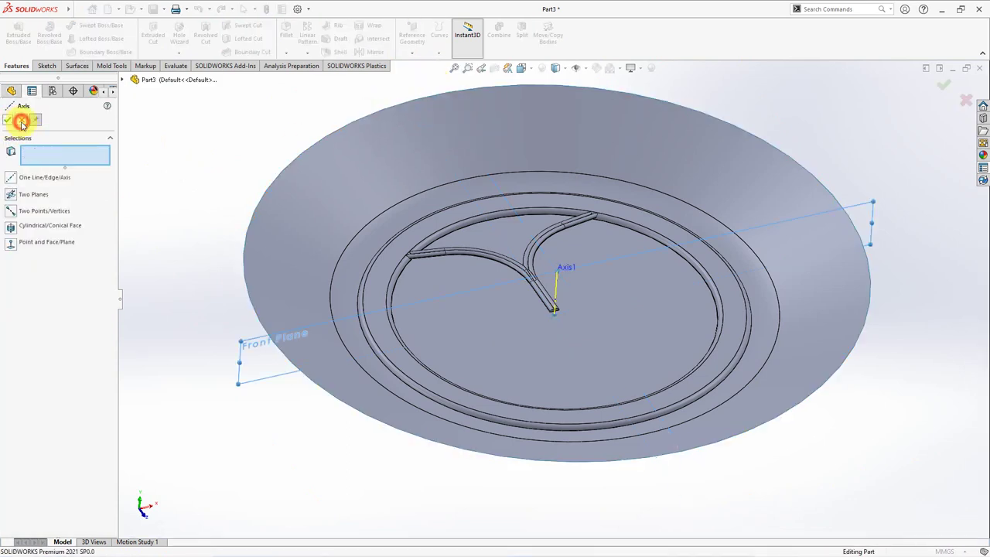
- Circular-pattern Mirror1 about Axis1, 24 equally spaced instances over 360°
click(167, 151)
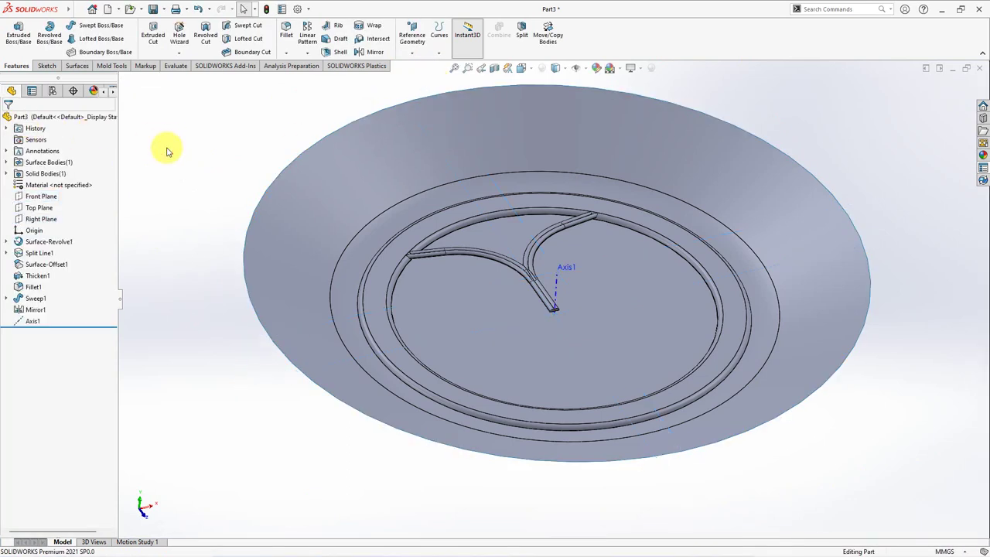
click(307, 52)
click(324, 81)
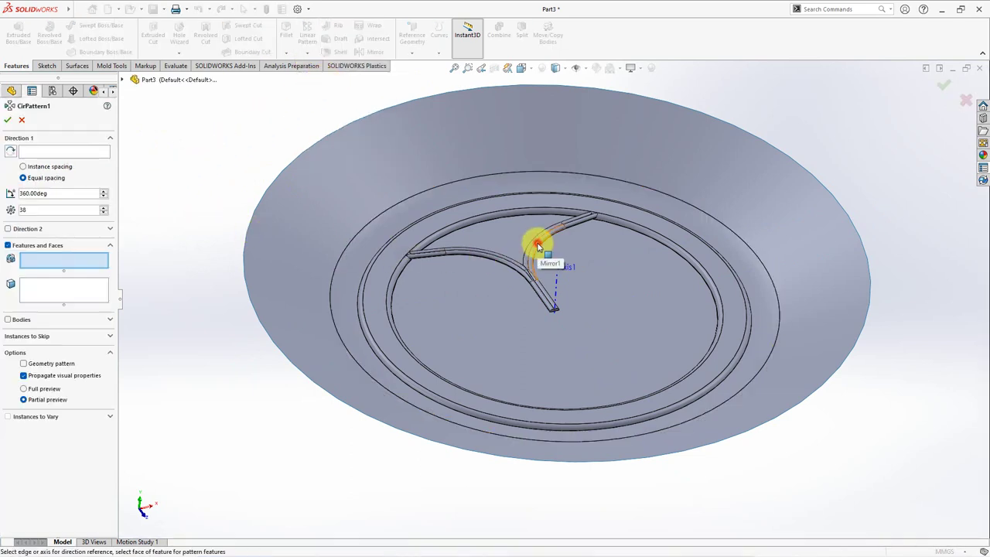
click(537, 246)
click(65, 152)
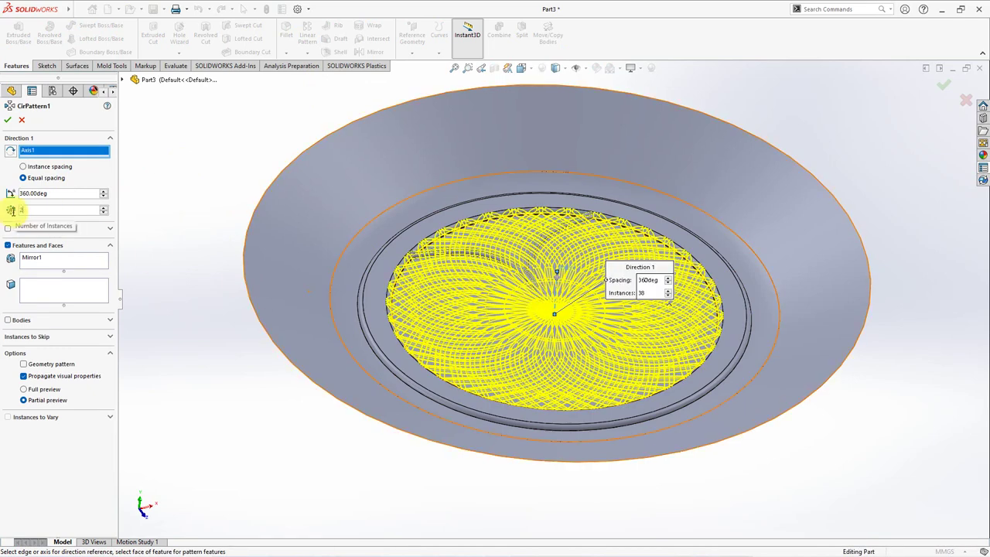
click(63, 210)
text(24)
middle_drag(175, 189, 178, 206)
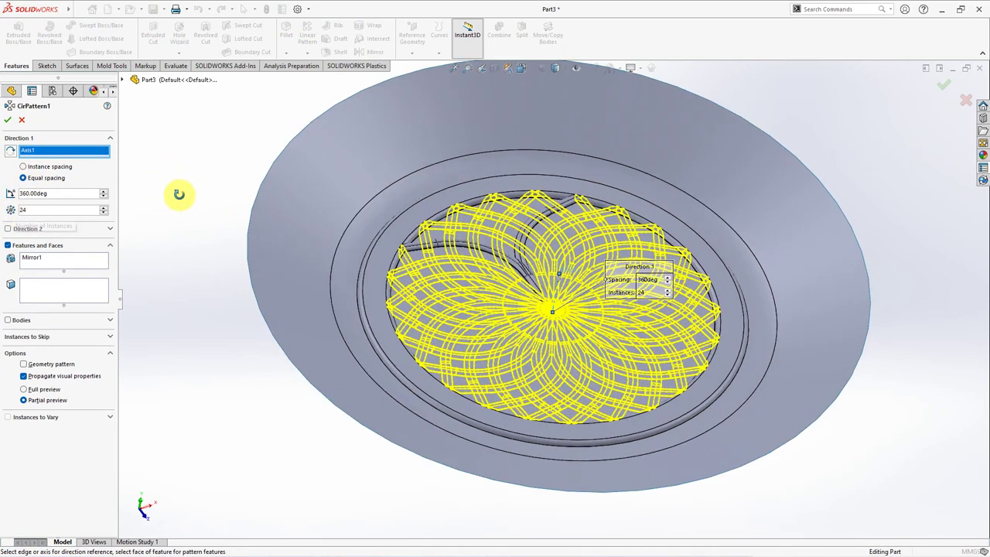
click(7, 115)
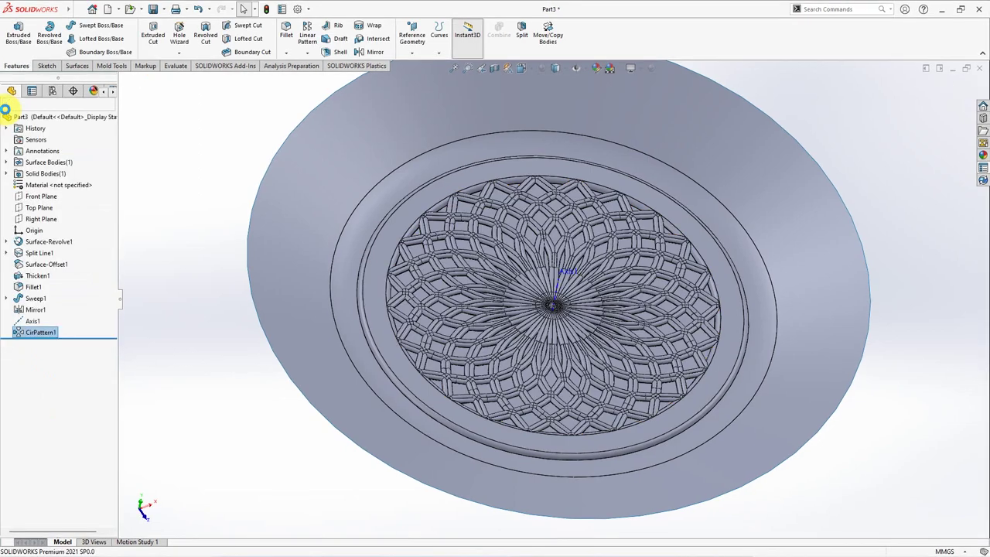
middle_drag(194, 185, 212, 173)
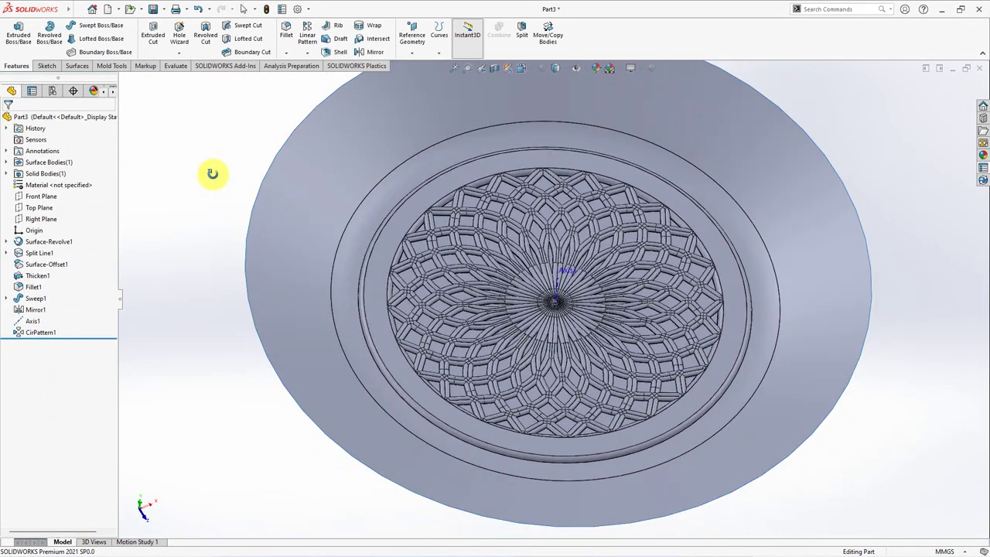
click(287, 220)
click(320, 193)
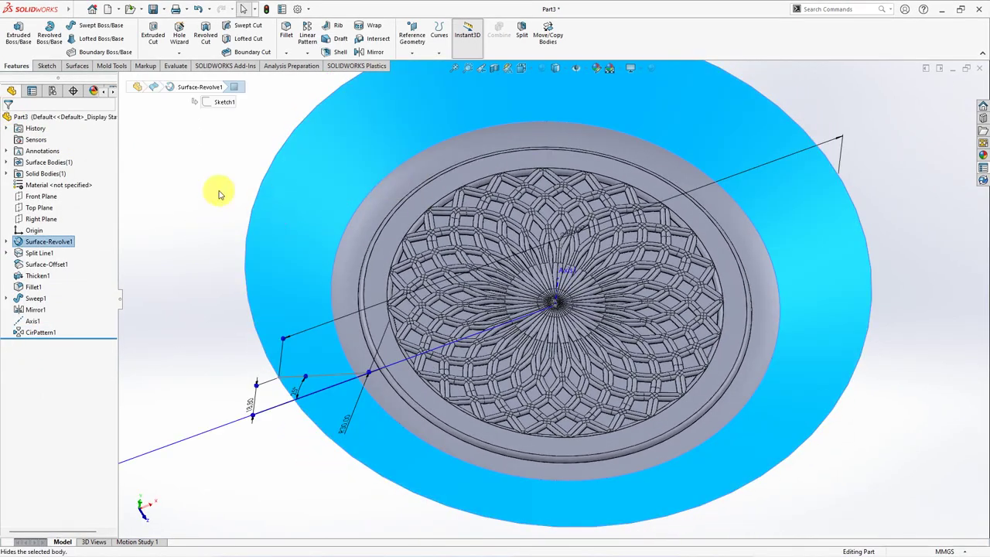
click(219, 190)
mouse_move(270, 294)
middle_down()
mouse_move(276, 137)
mouse_move(272, 275)
middle_up()
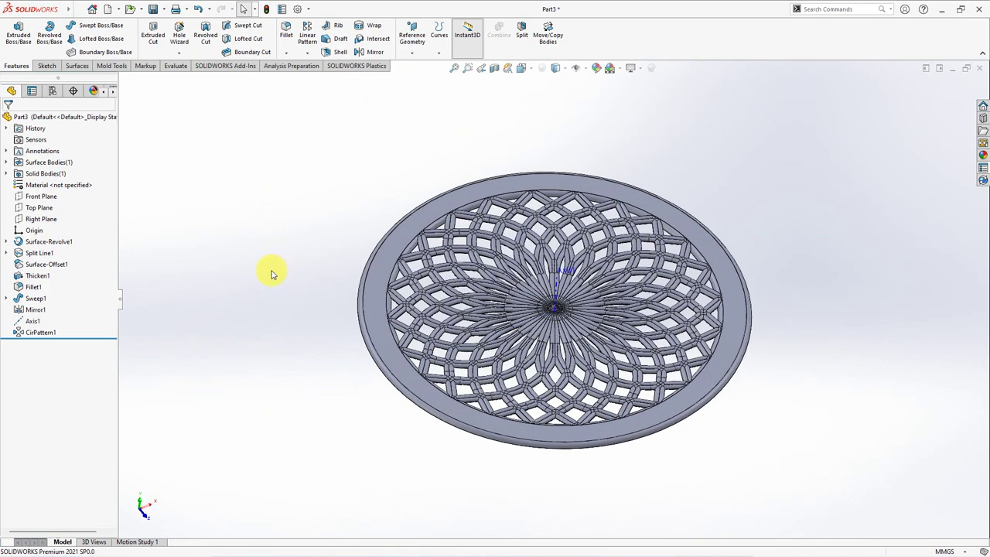
click(46, 162)
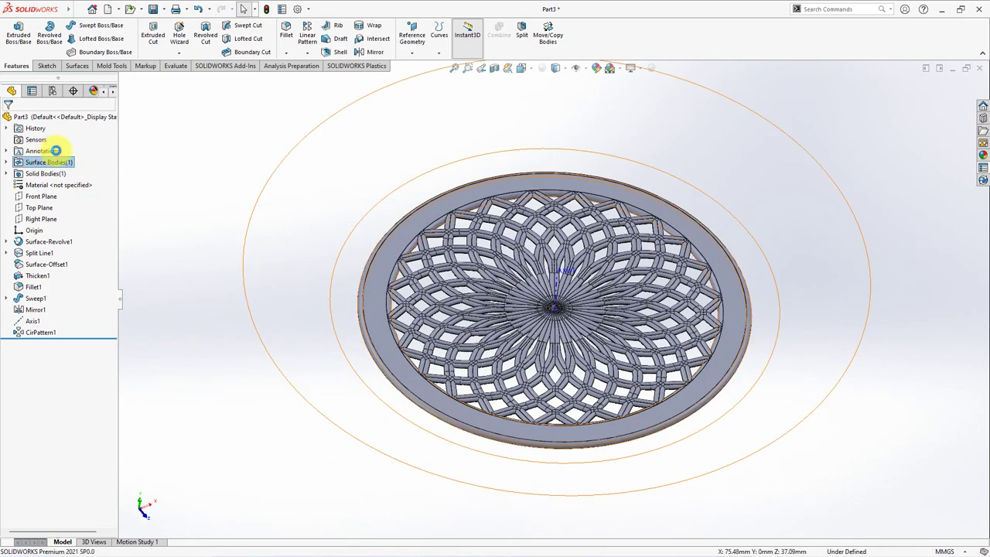
click(60, 147)
- Sketch on the Top Plane circles offset 1.30 mm inward from the outer rim and inner ring edges
click(43, 208)
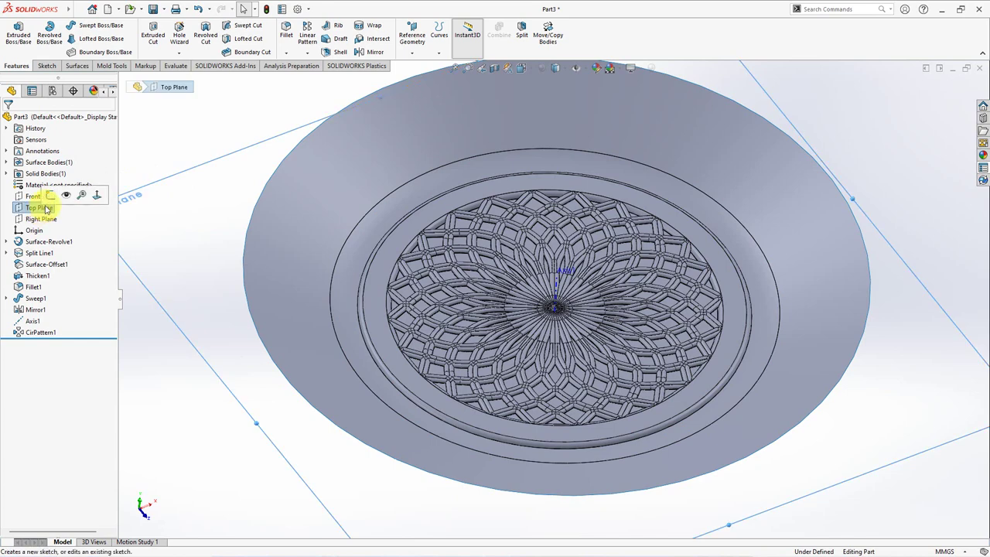
click(51, 194)
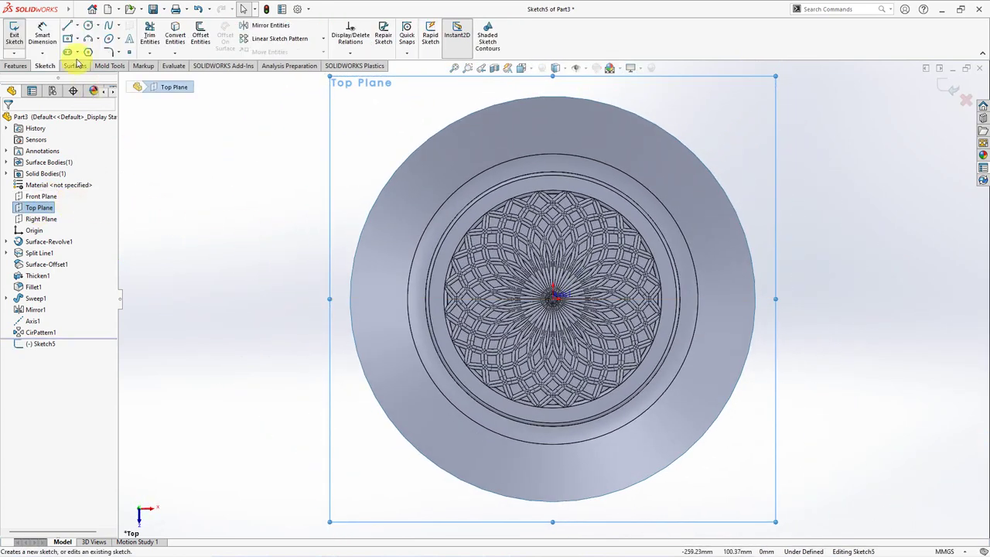
click(77, 28)
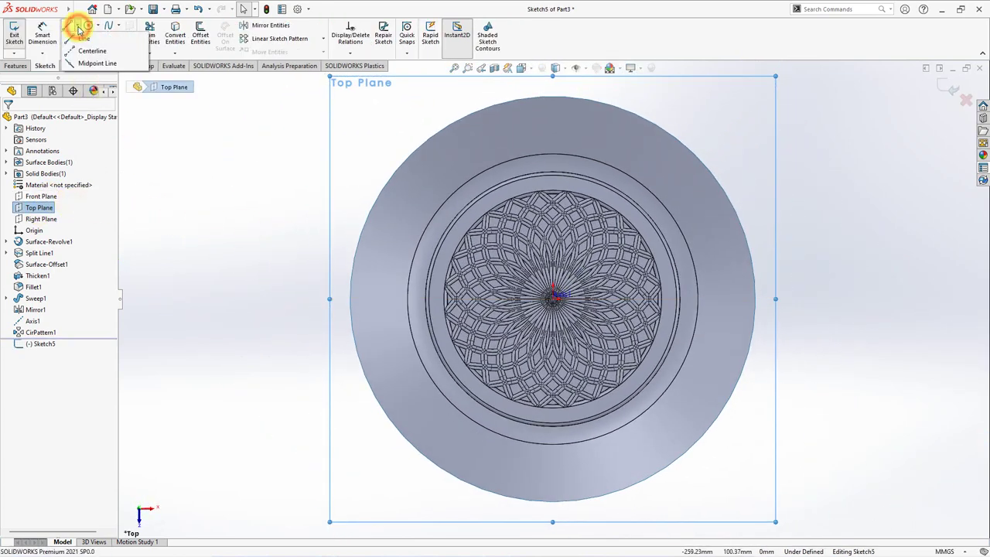
click(200, 36)
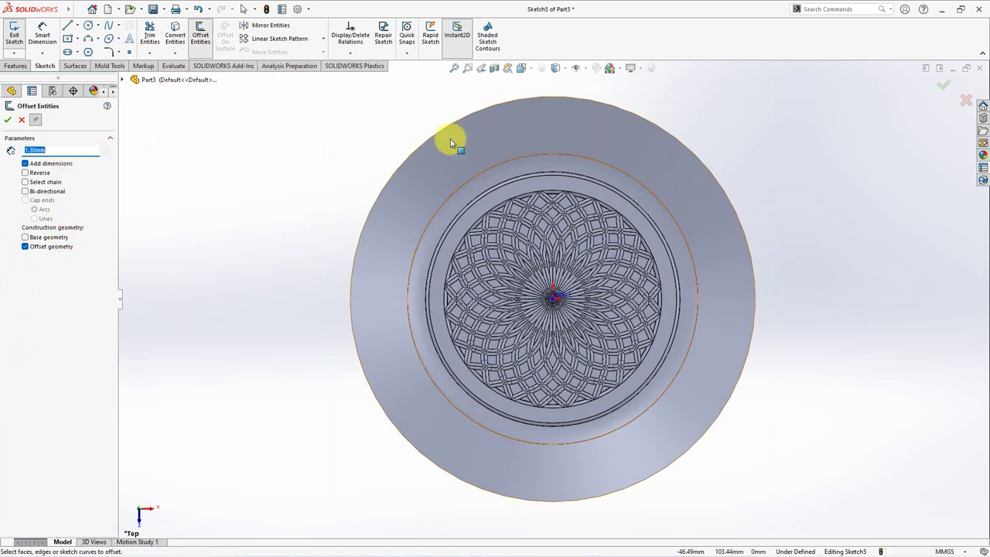
click(507, 99)
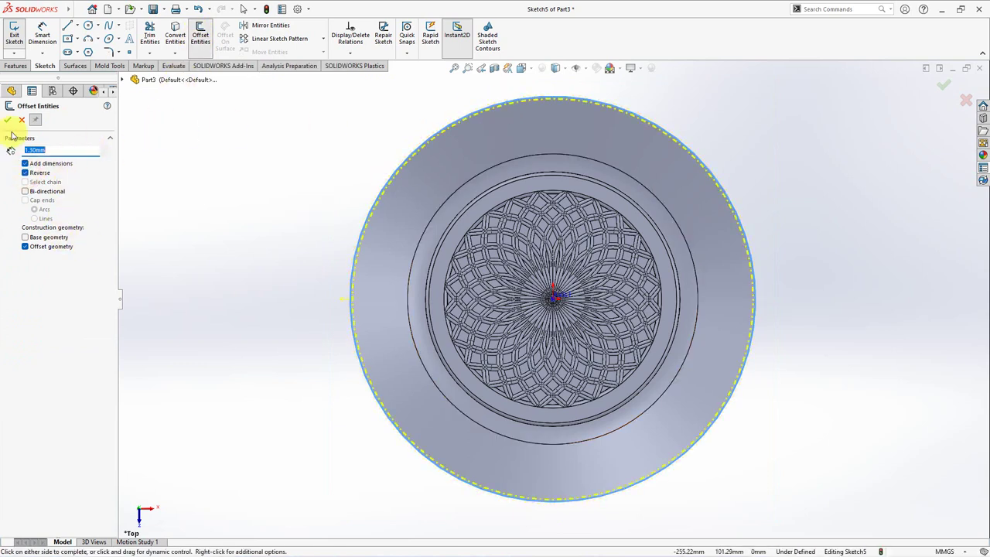
click(283, 203)
click(500, 190)
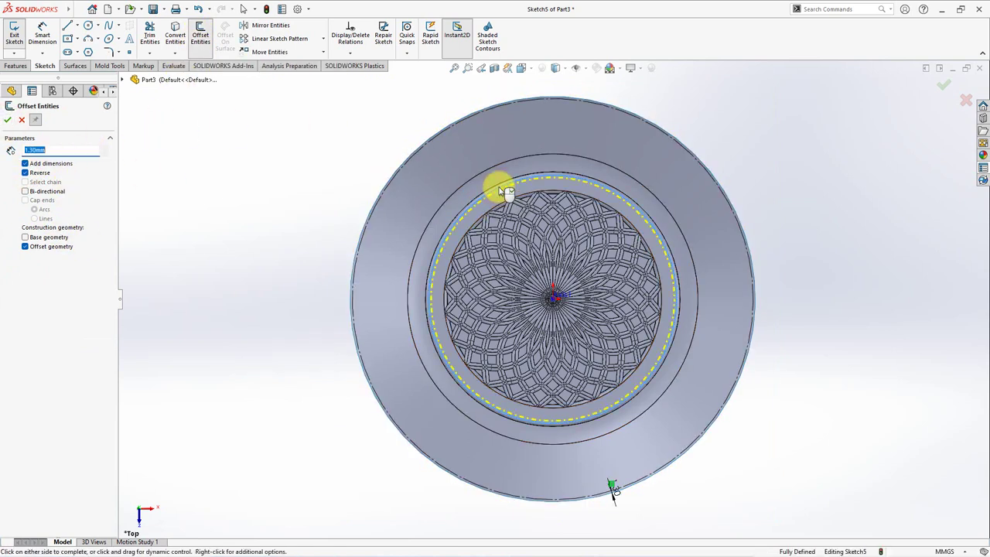
click(9, 121)
- Draw a vertical centerline from the top edge down to the dish centre
click(77, 27)
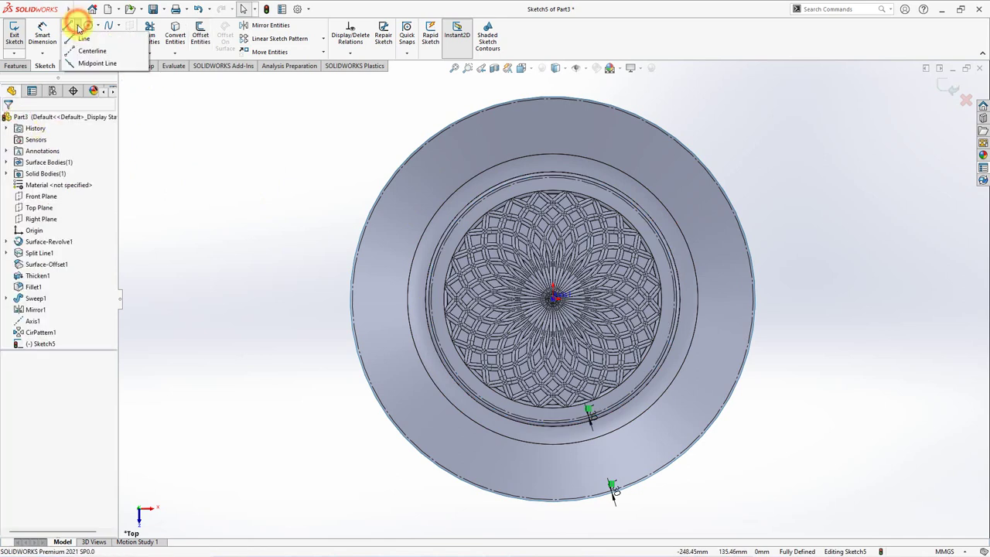
click(92, 50)
click(552, 99)
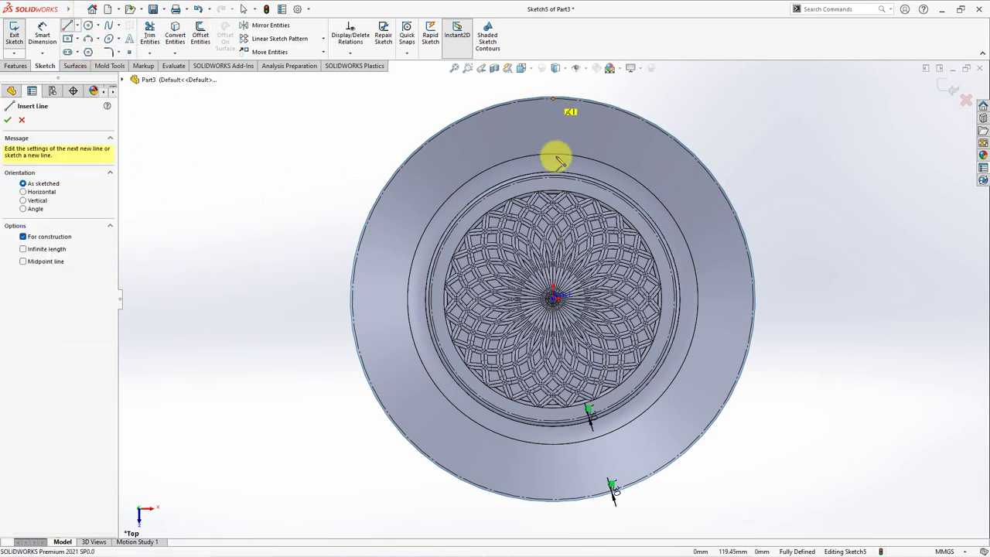
click(554, 298)
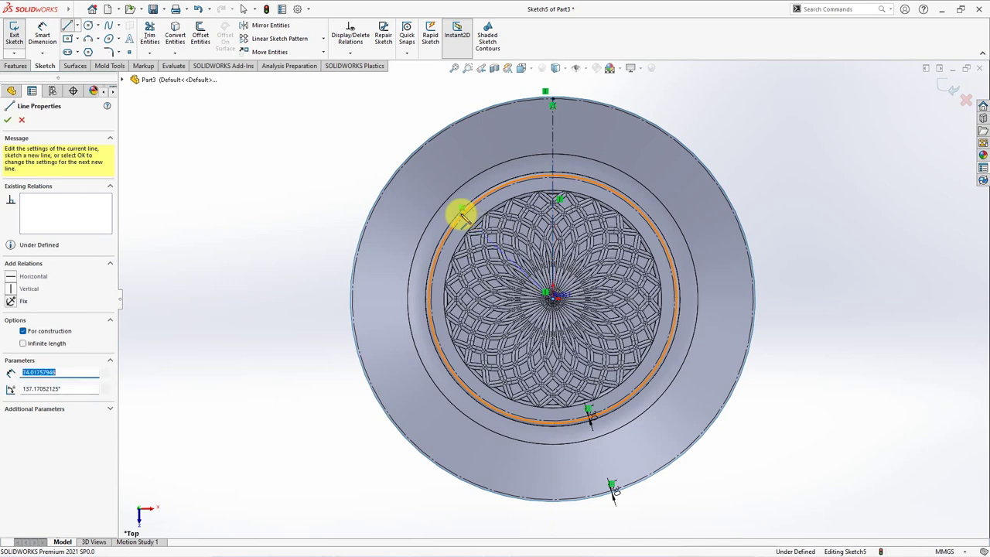
right_click(464, 218)
click(475, 221)
- Mirror the slanted line across the vertical centerline
click(270, 25)
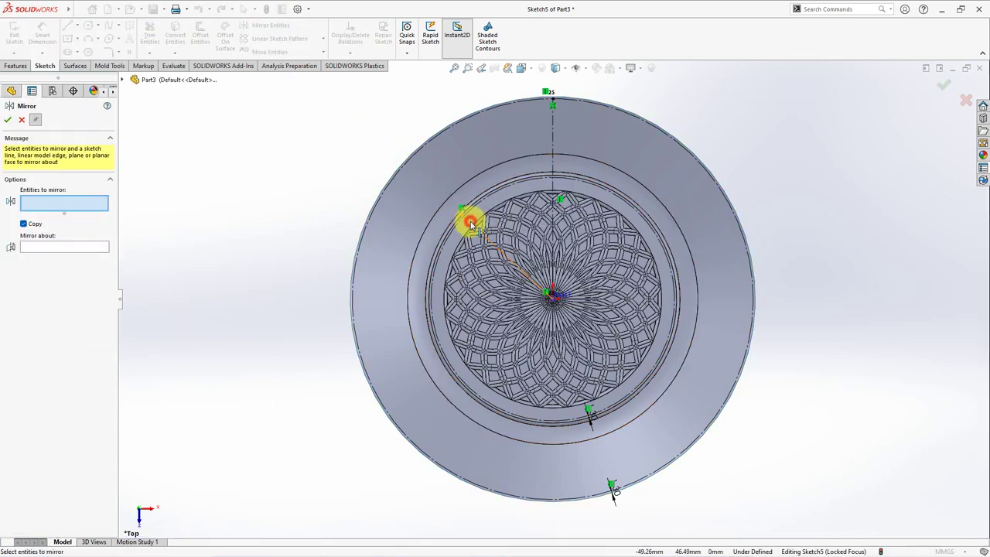
click(470, 223)
click(552, 138)
click(8, 120)
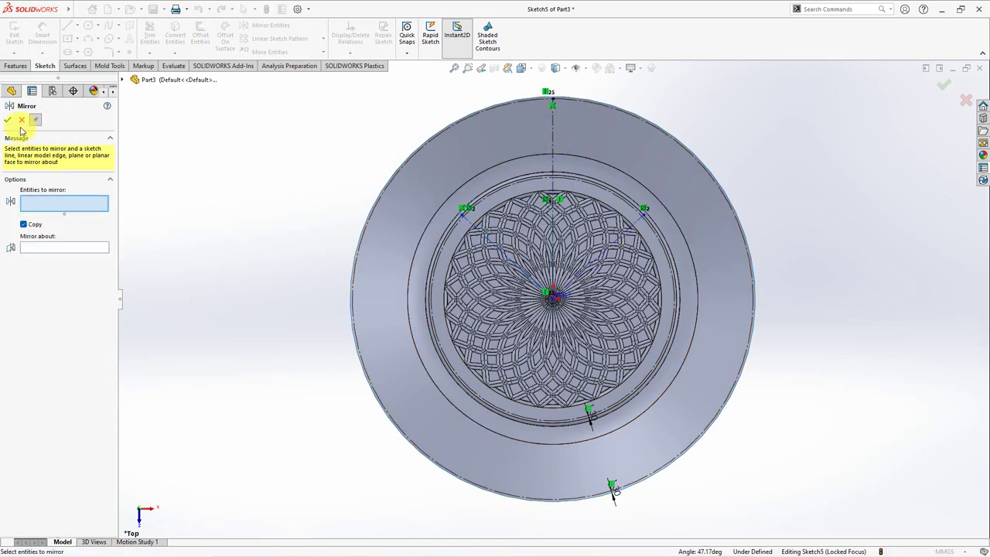
click(22, 120)
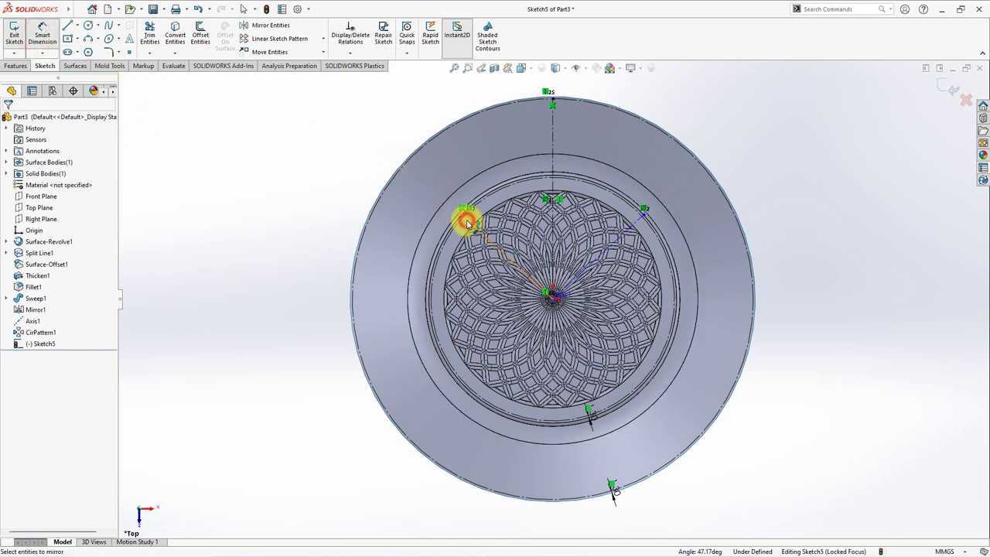
- Dimension the angle between the two radial lines to 75°
click(467, 224)
click(635, 225)
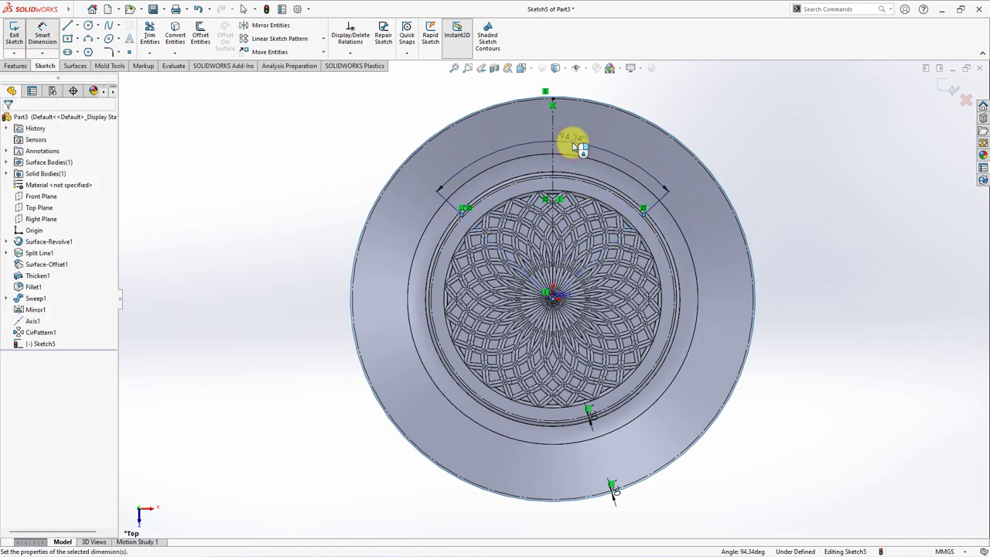
click(573, 145)
text(7)
click(528, 130)
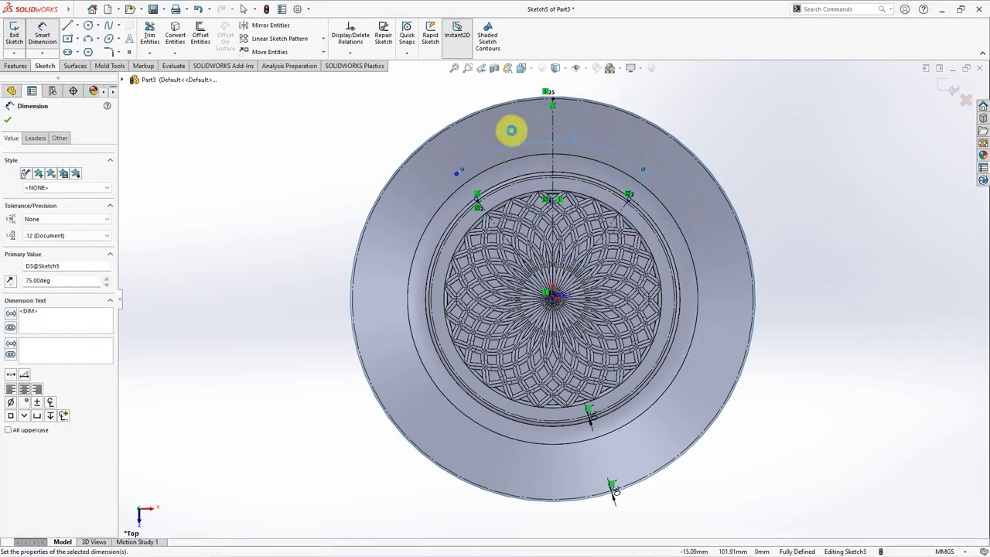
click(420, 115)
ctrl+middle_drag(541, 155, 555, 224)
scroll(557, 220, down, 2)
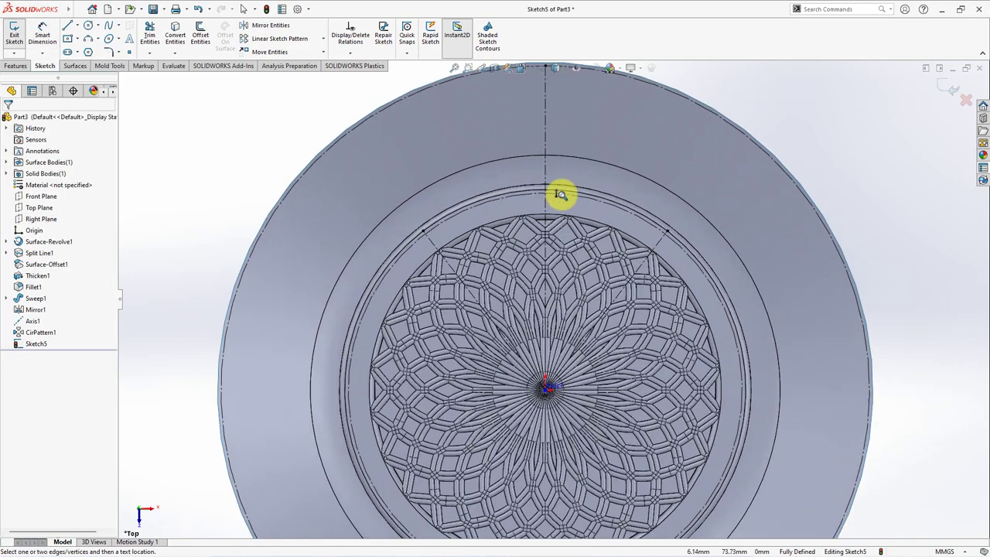
scroll(563, 232, down, 2)
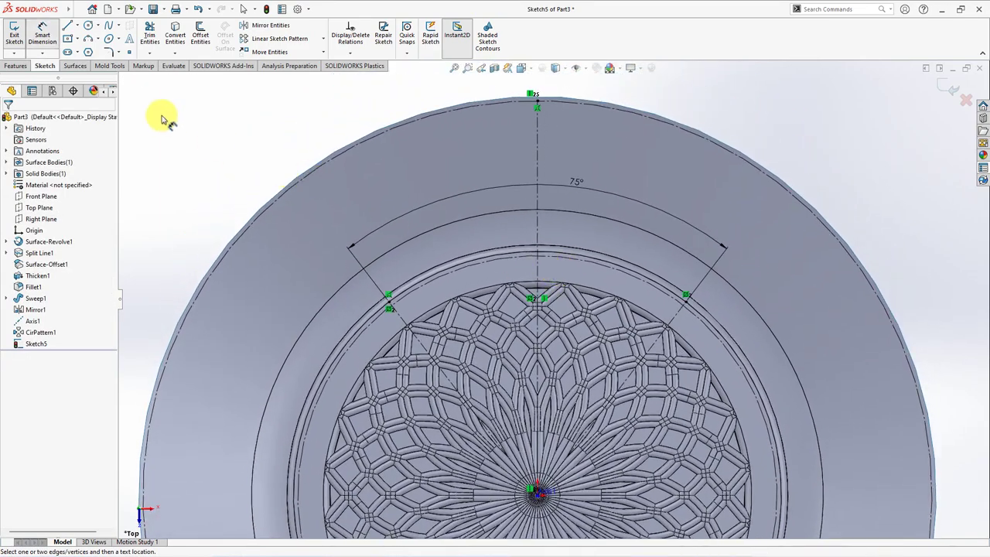
click(108, 25)
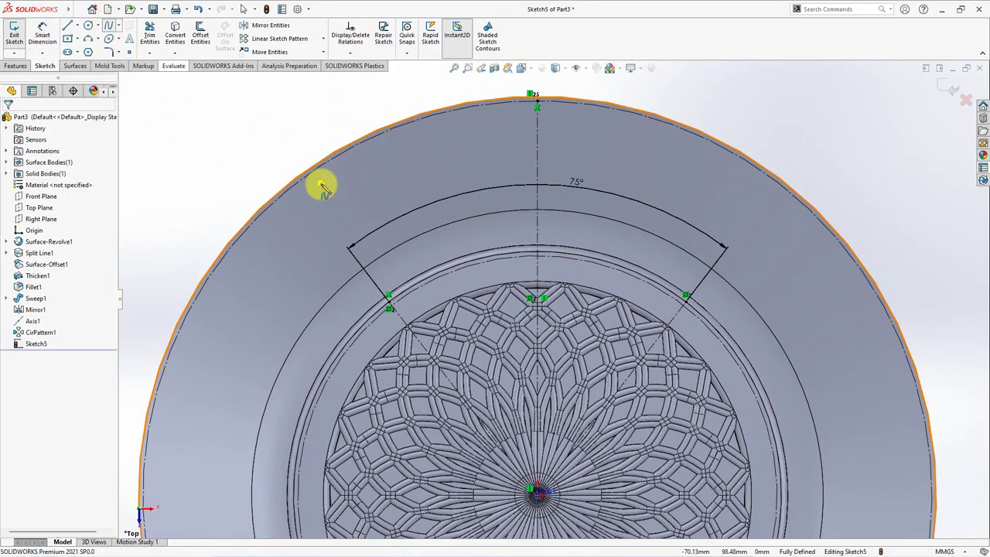
- Draw an arch spline from the left line's end over the top point, coincident with the arc
click(388, 308)
click(537, 101)
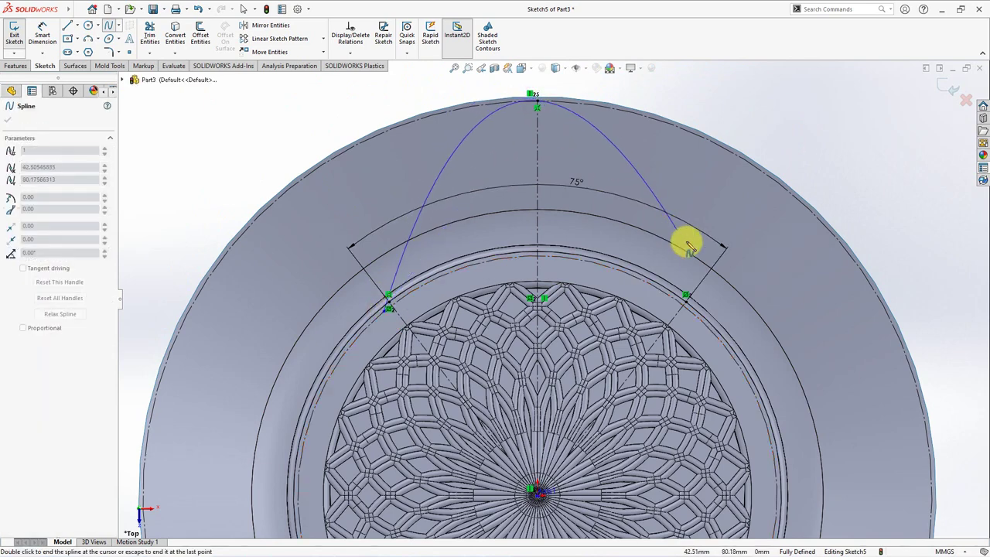
right_click(741, 285)
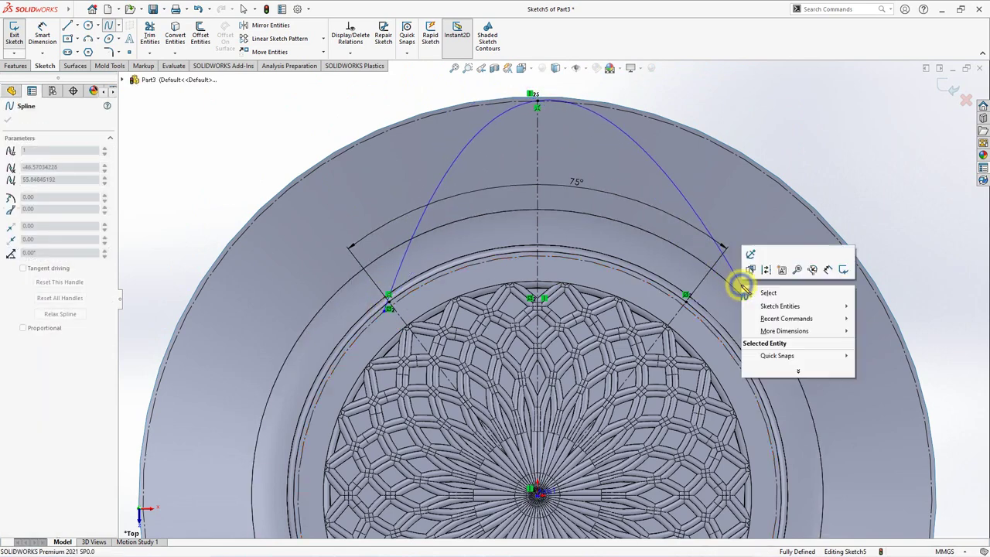
click(751, 289)
click(392, 303)
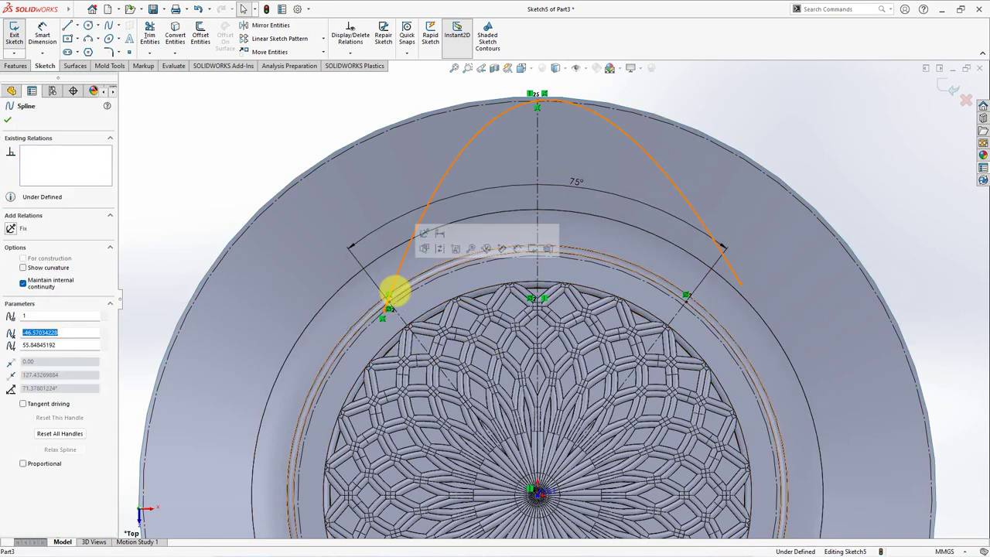
ctrl+click(390, 302)
click(421, 257)
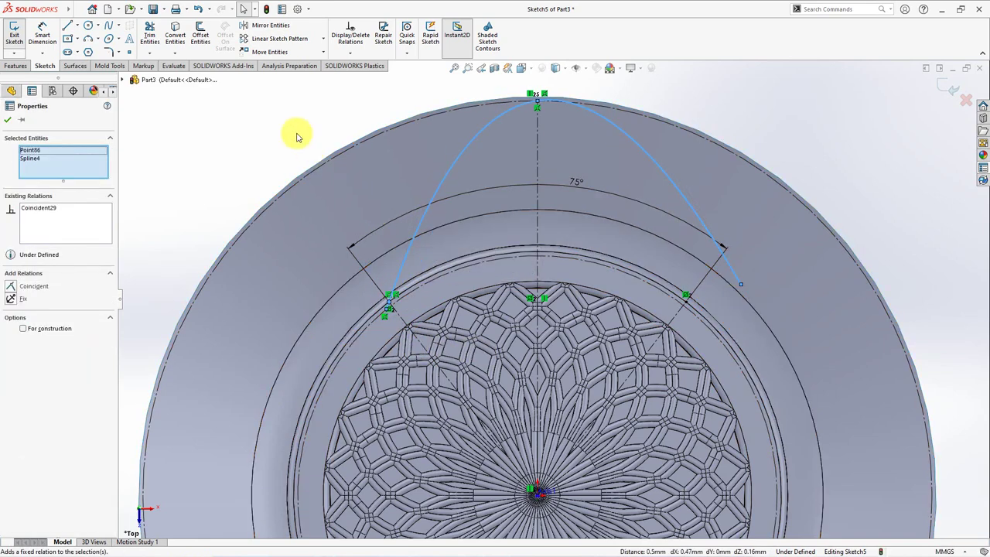
- Dimension the spline's right end 10.50 mm from the right point
click(42, 40)
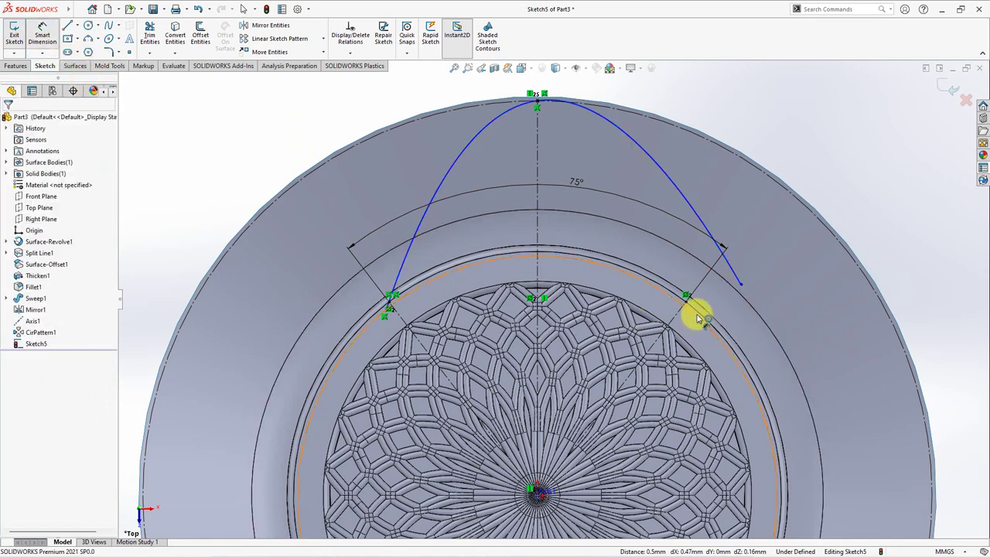
click(741, 287)
click(687, 326)
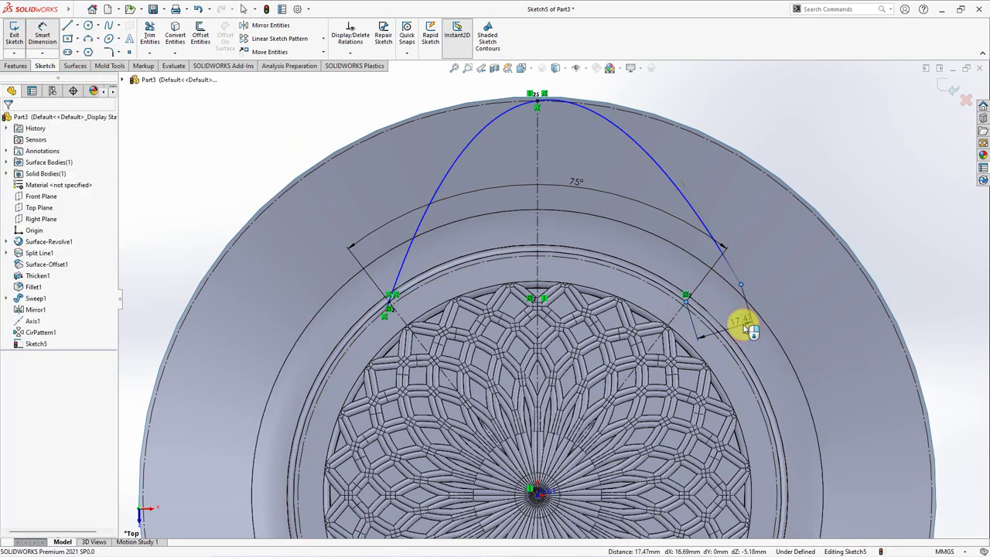
click(699, 311)
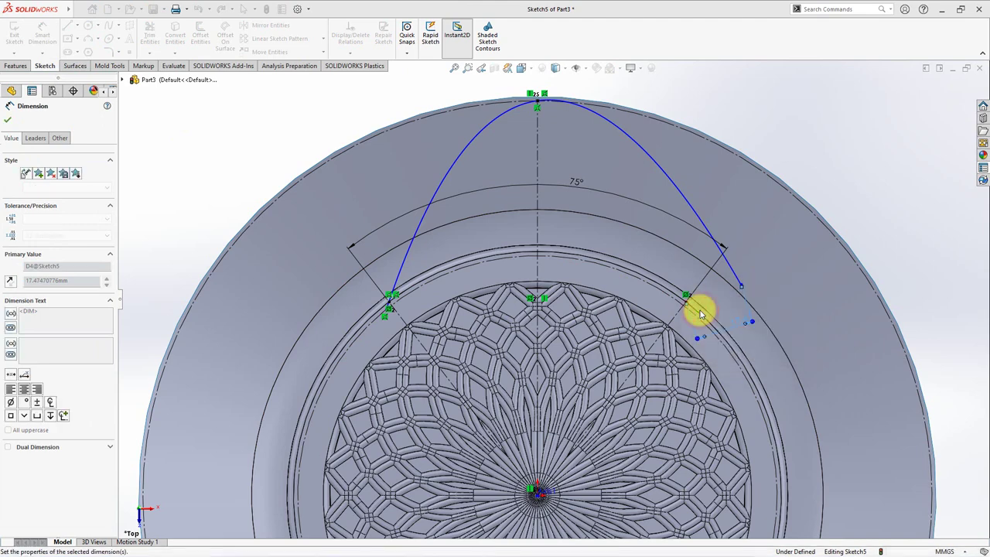
click(9, 121)
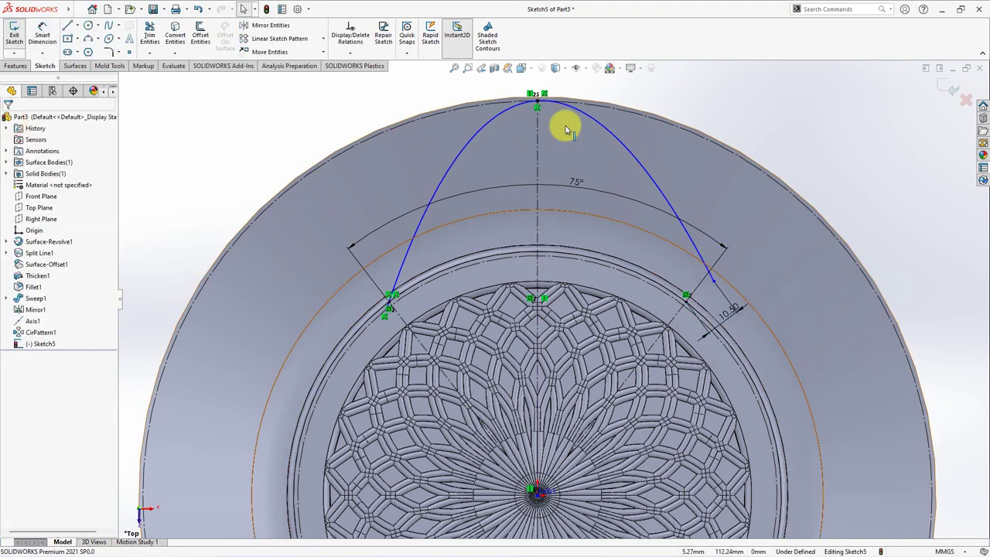
click(593, 117)
- Round the spline's crown and circular-pattern it 75° about the origin, 2 instances
drag(584, 103, 585, 106)
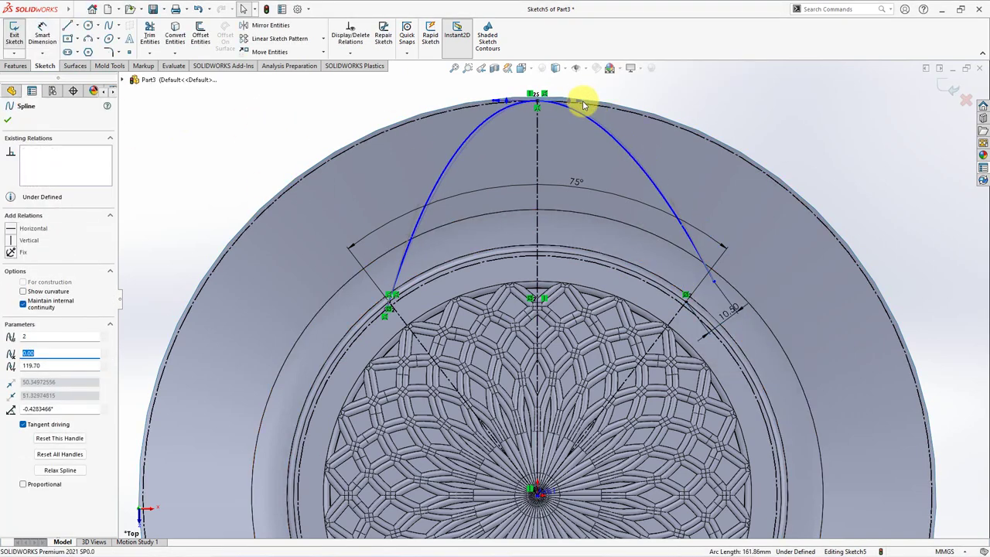
click(361, 114)
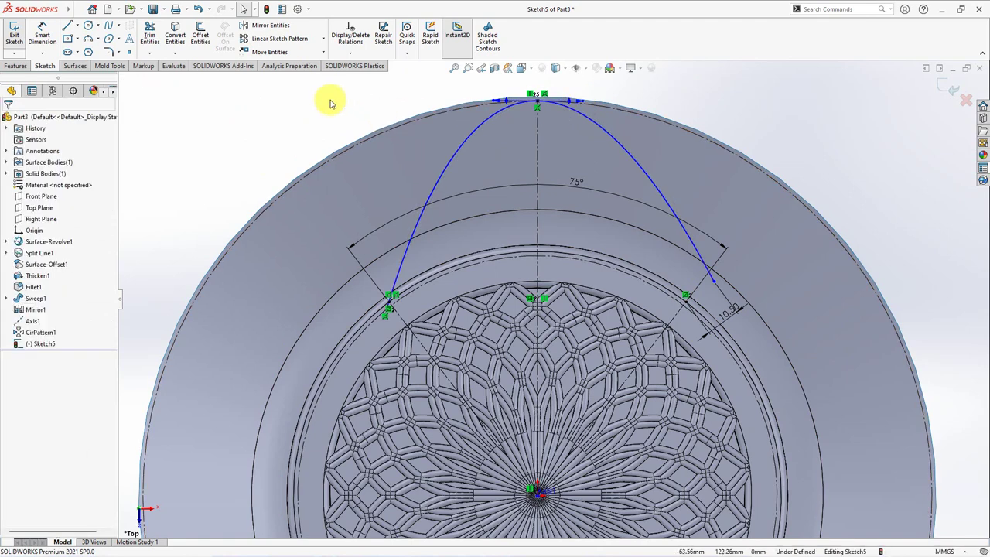
click(323, 38)
click(317, 62)
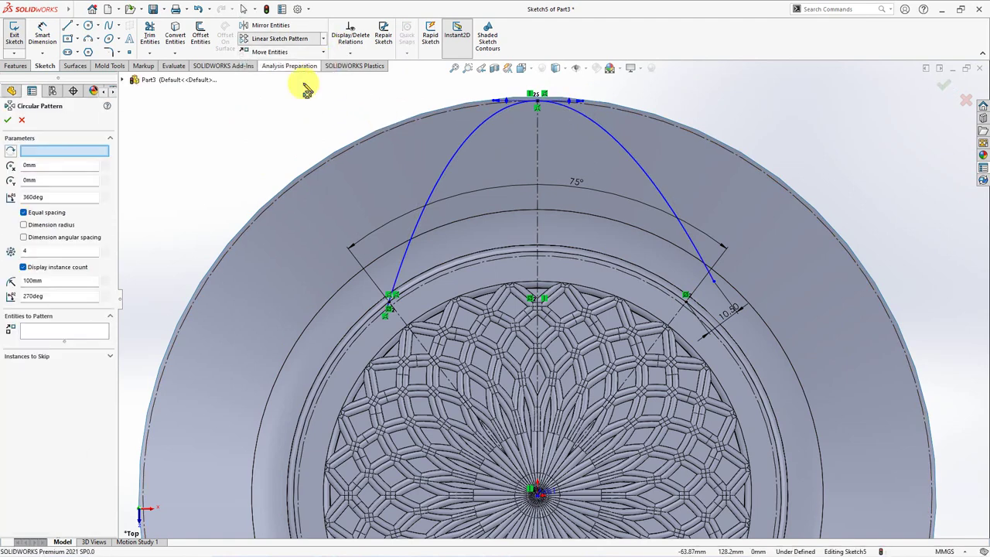
click(64, 151)
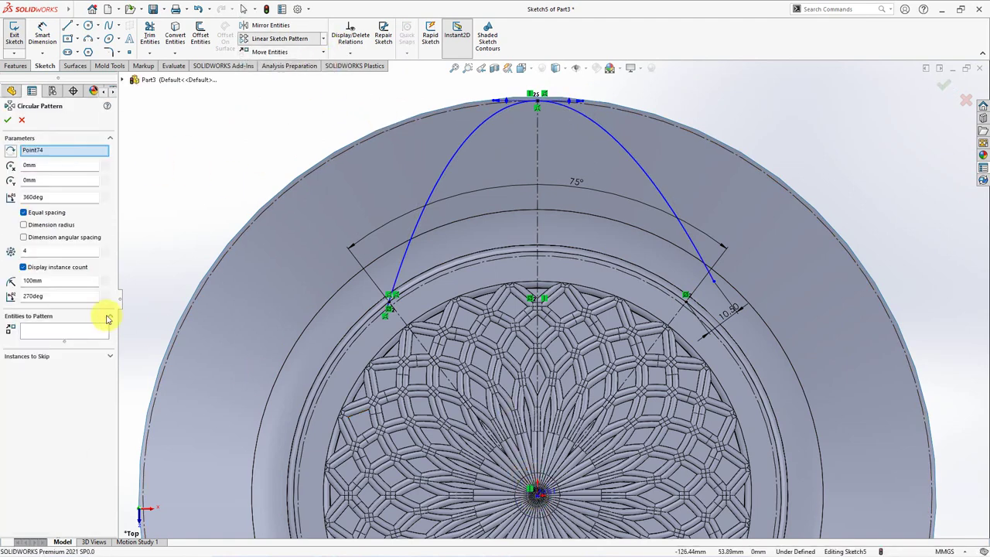
click(73, 329)
click(431, 203)
text(75)
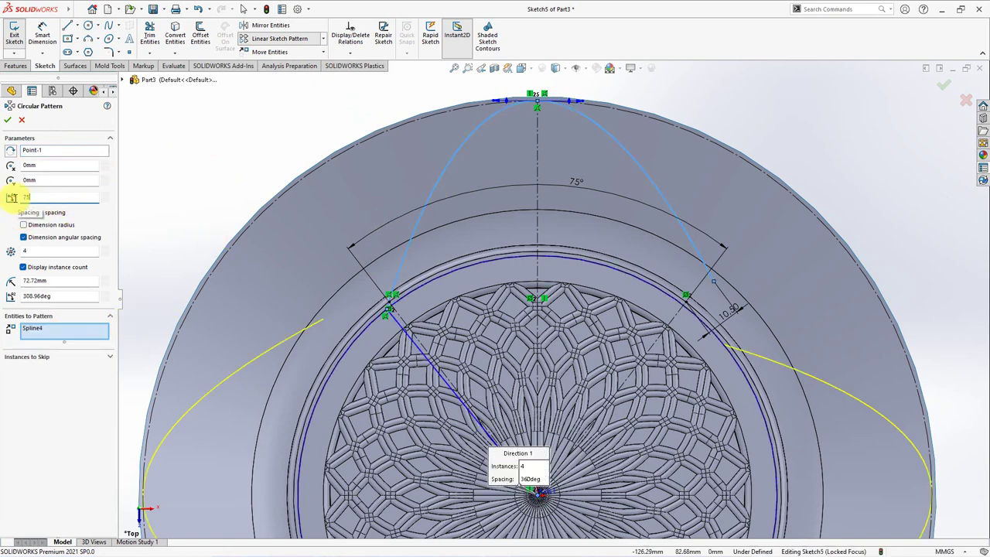
key(Return)
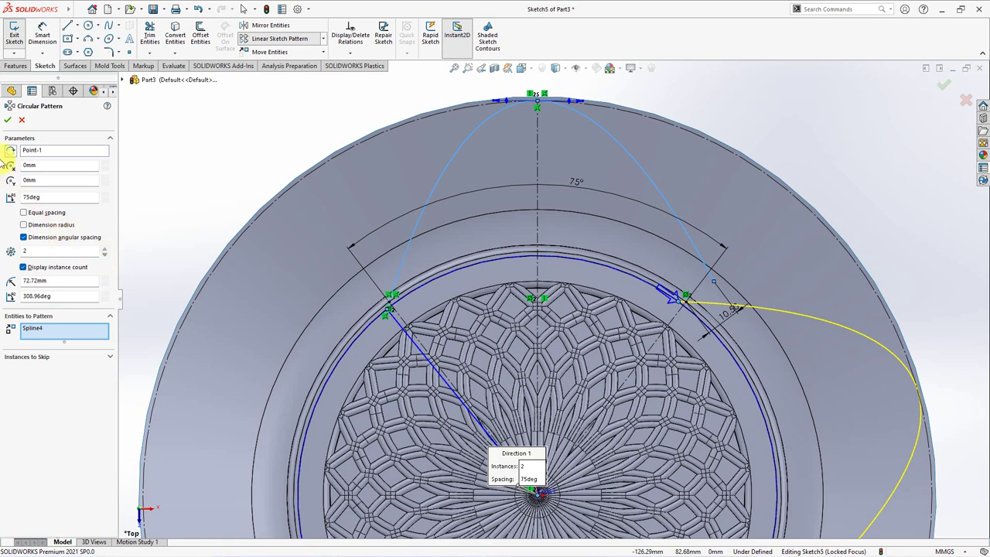
click(8, 120)
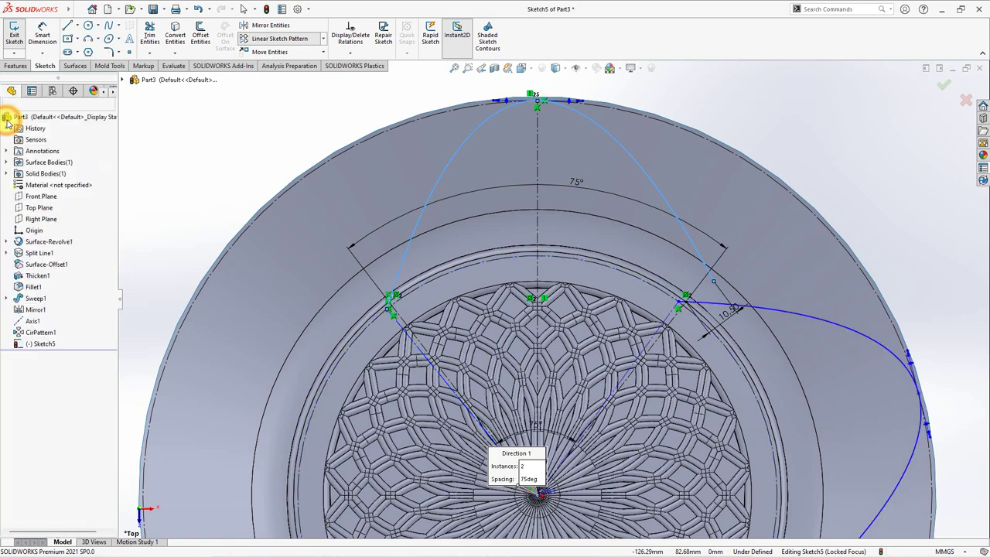
- Set the patterned spline copy to construction and fix the spline's end point
click(803, 319)
click(843, 283)
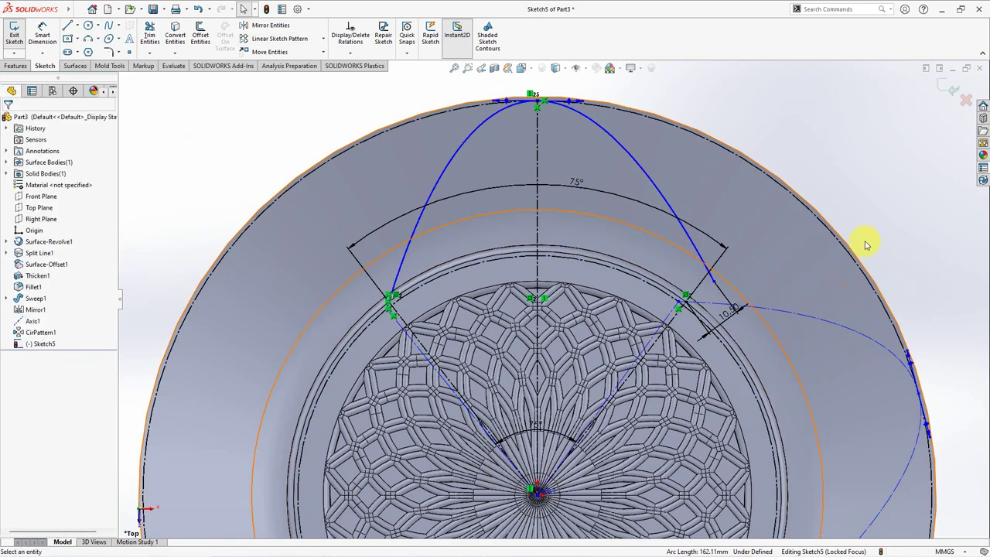
click(880, 218)
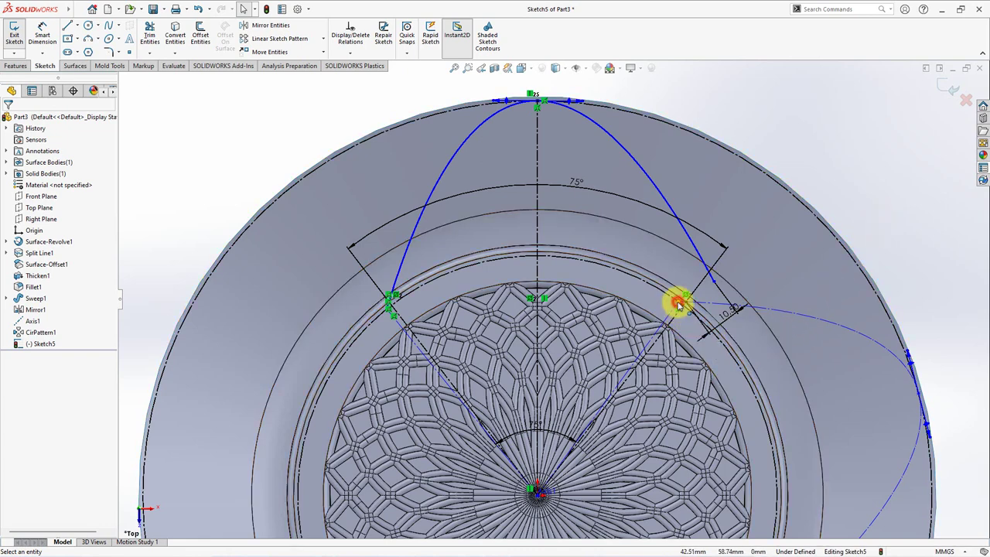
click(678, 306)
click(703, 263)
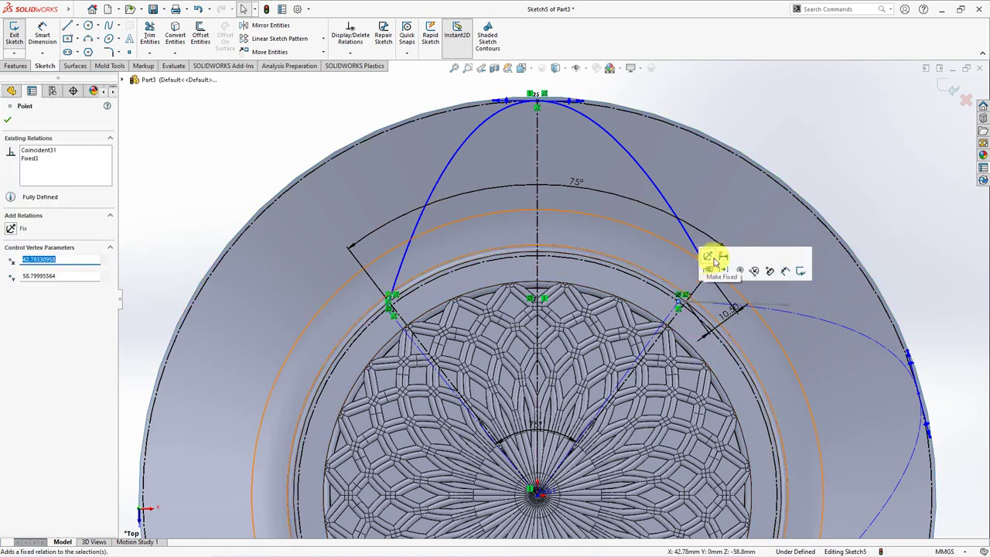
click(864, 178)
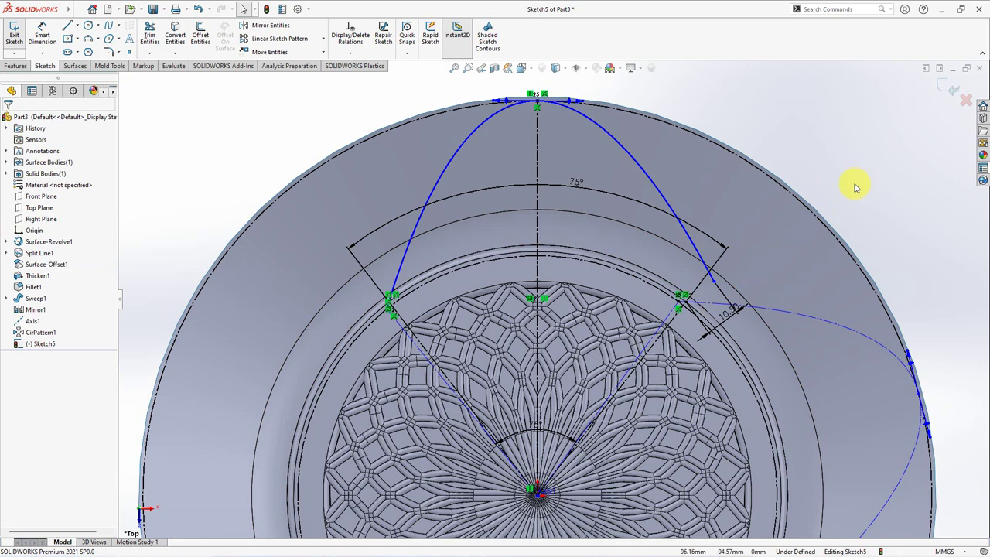
- Make the construction spline's vertex coincident with the ring circle
click(917, 392)
click(906, 239)
click(716, 286)
ctrl+click(780, 312)
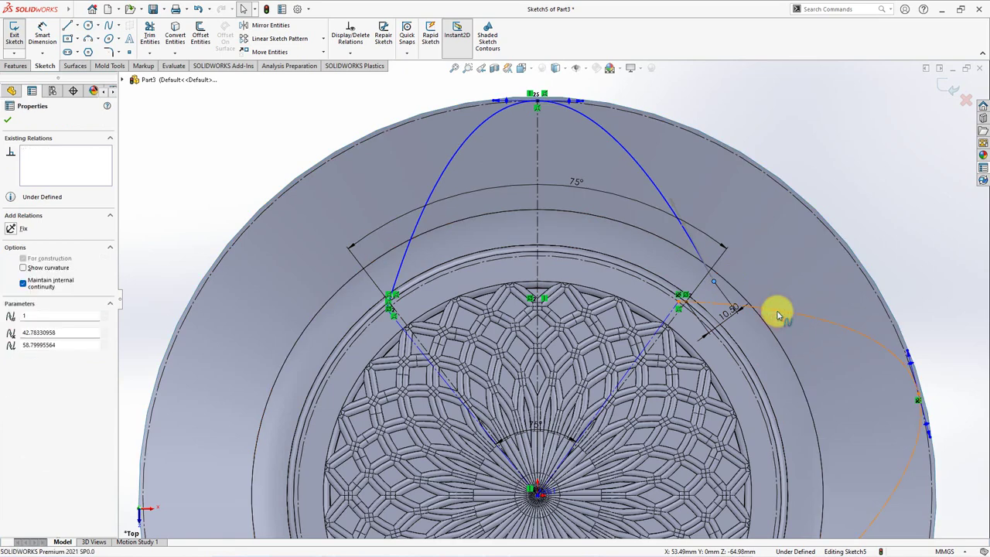
click(807, 272)
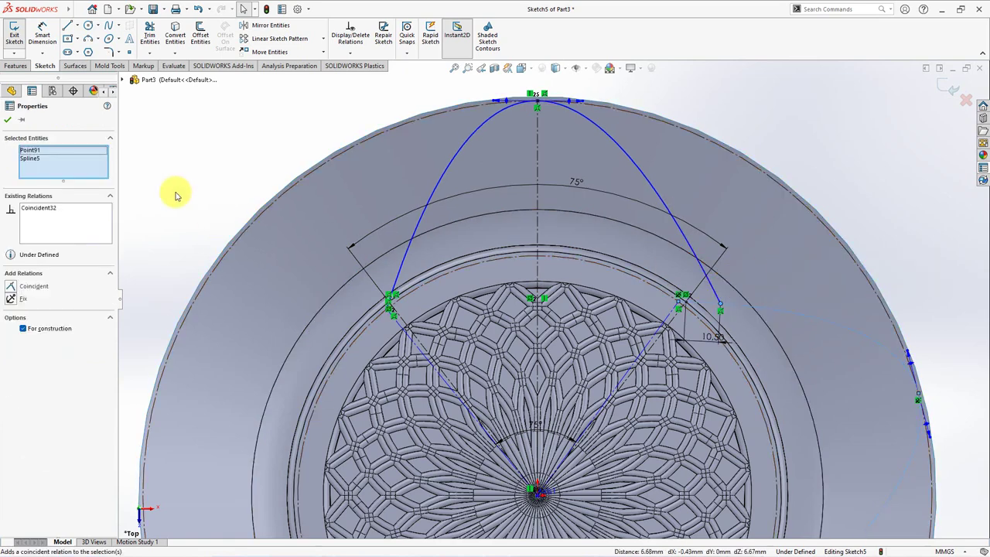
- Offset the blue arch spline 6.20 mm inward
click(201, 40)
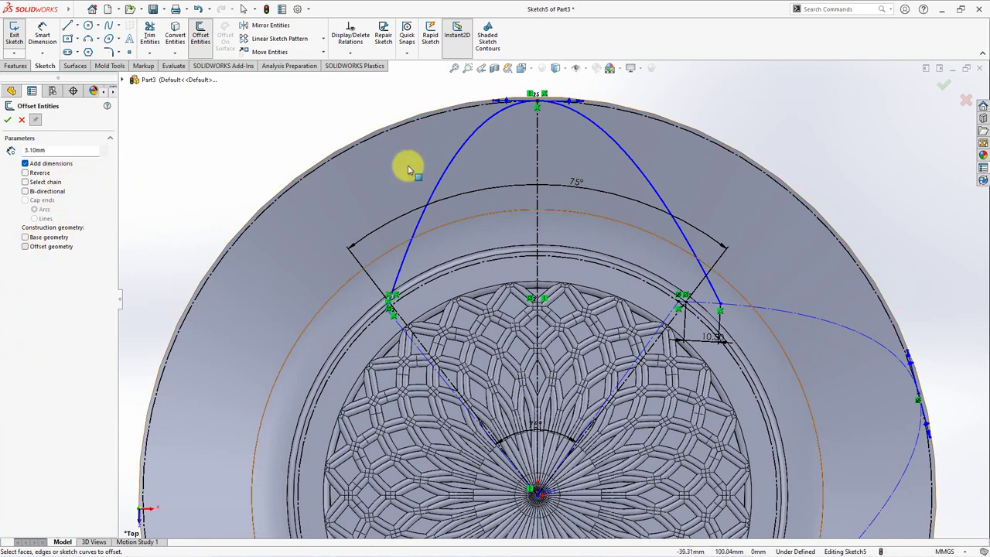
click(448, 175)
text(6.2)
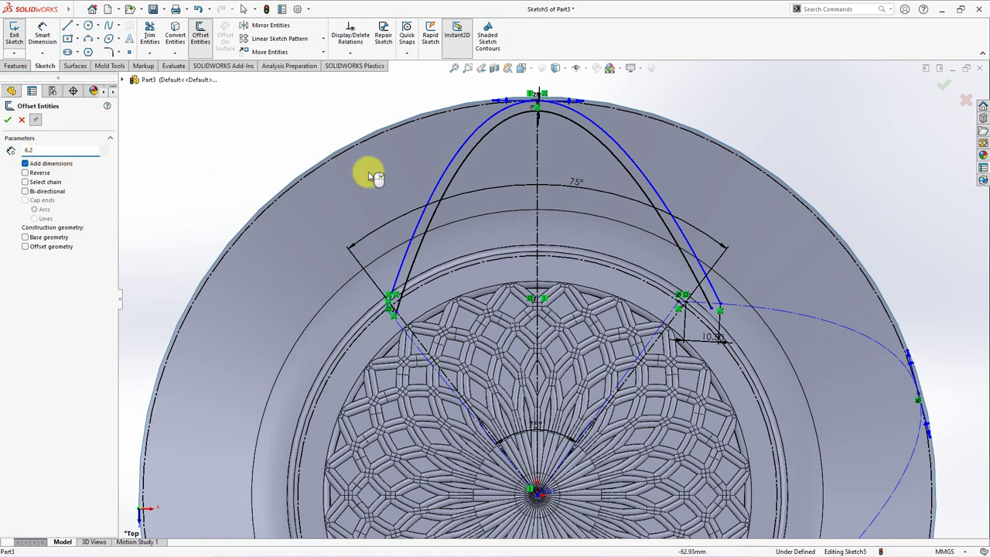
click(444, 160)
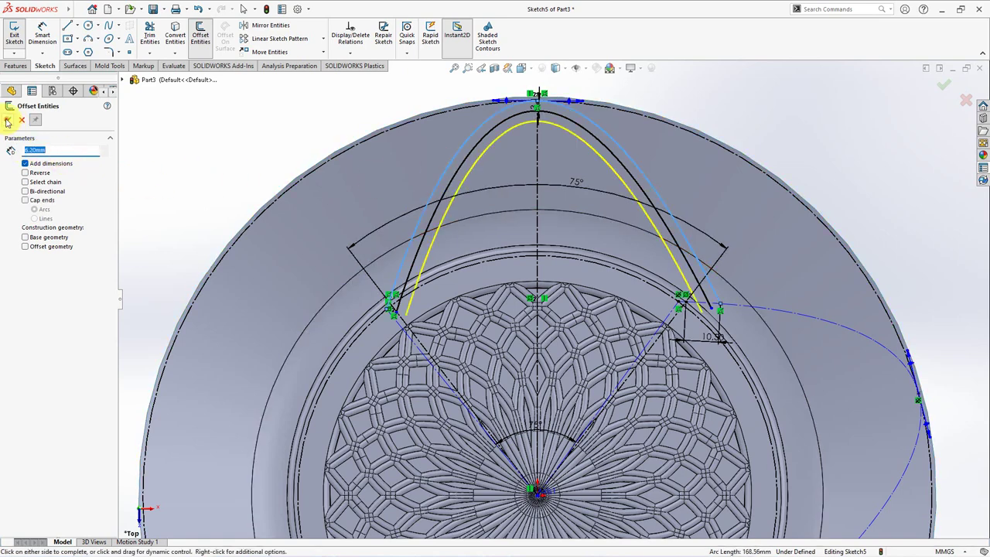
click(7, 121)
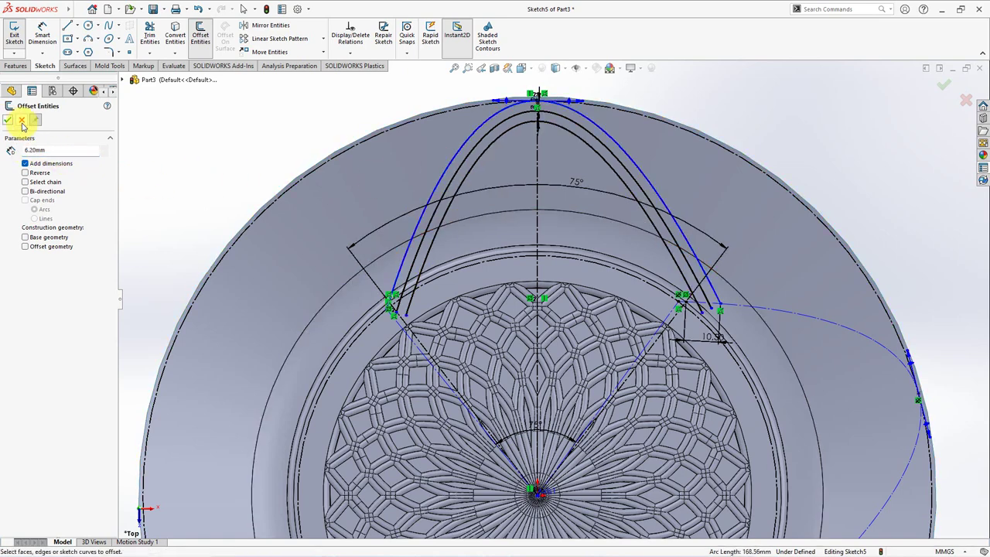
- Trim the inner arch curve's short overshoot at its right end back to the circle
click(149, 39)
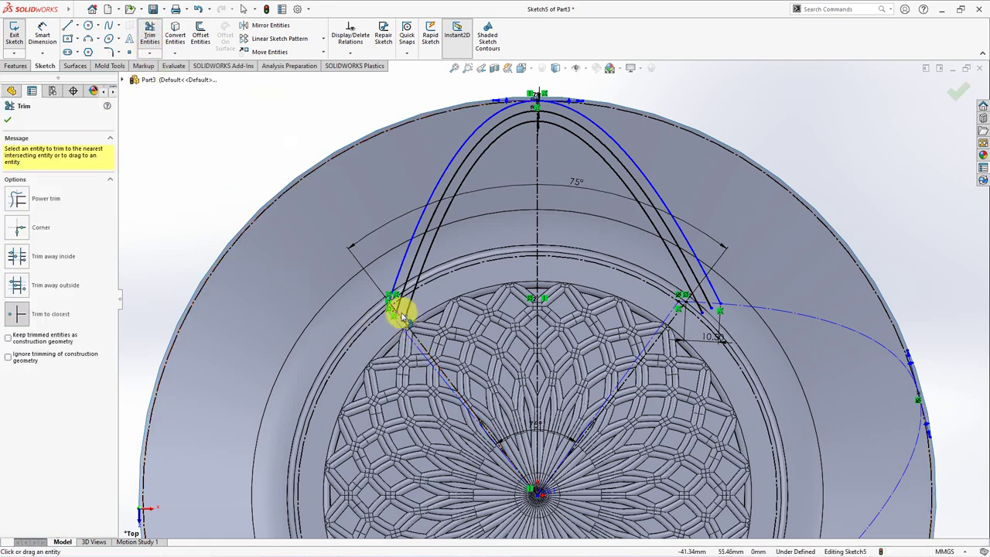
scroll(402, 317, down, 3)
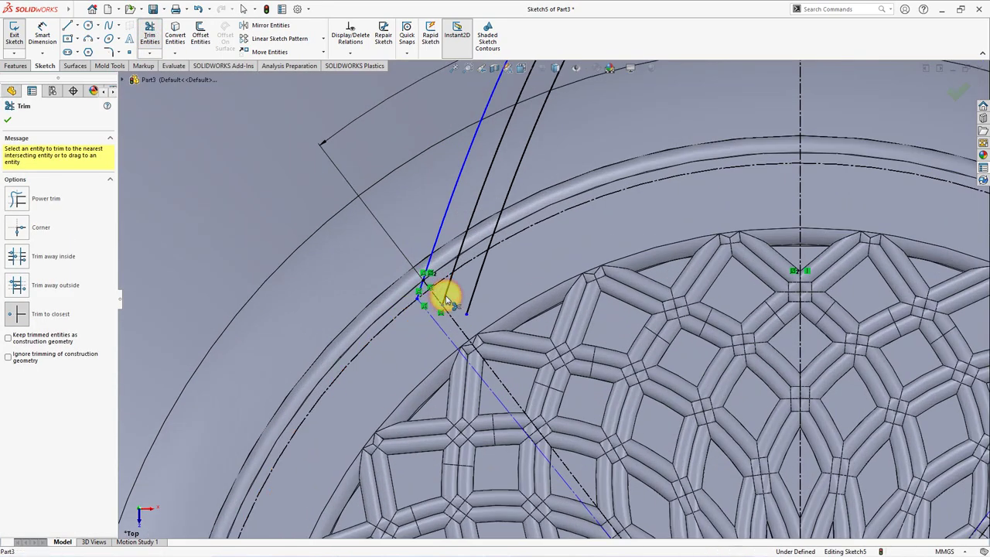
scroll(468, 312, up, 3)
scroll(513, 270, up, 2)
scroll(681, 298, down, 4)
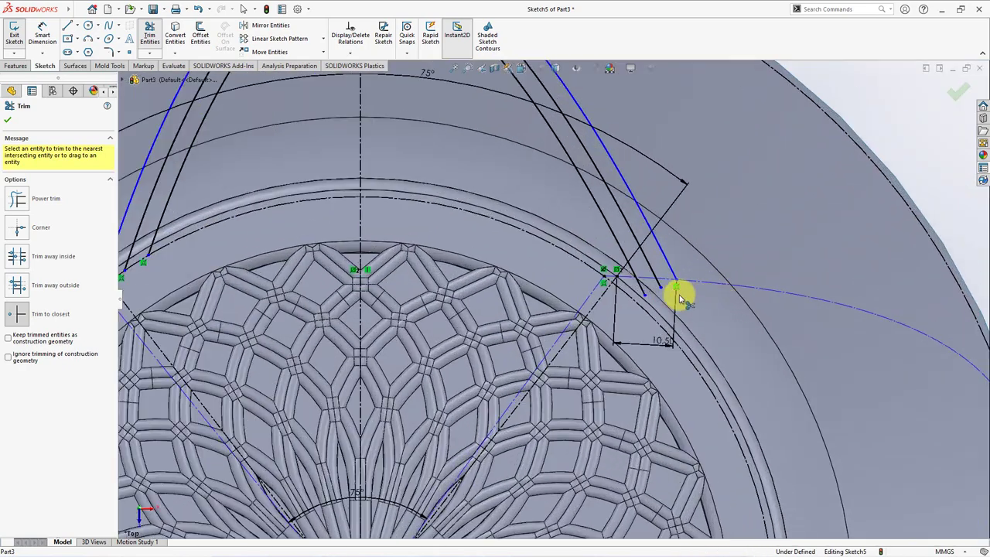
click(657, 284)
scroll(646, 296, up, 3)
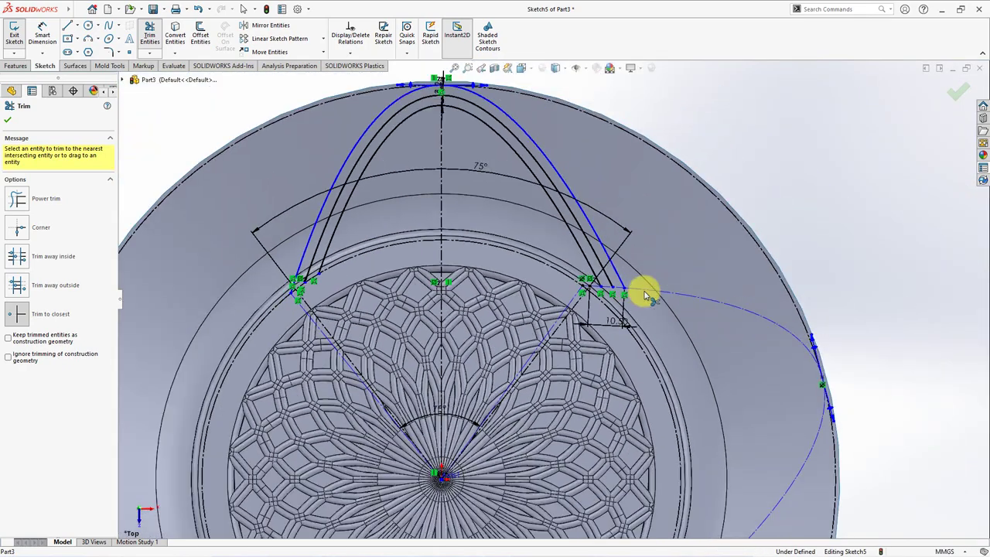
scroll(645, 296, up, 1)
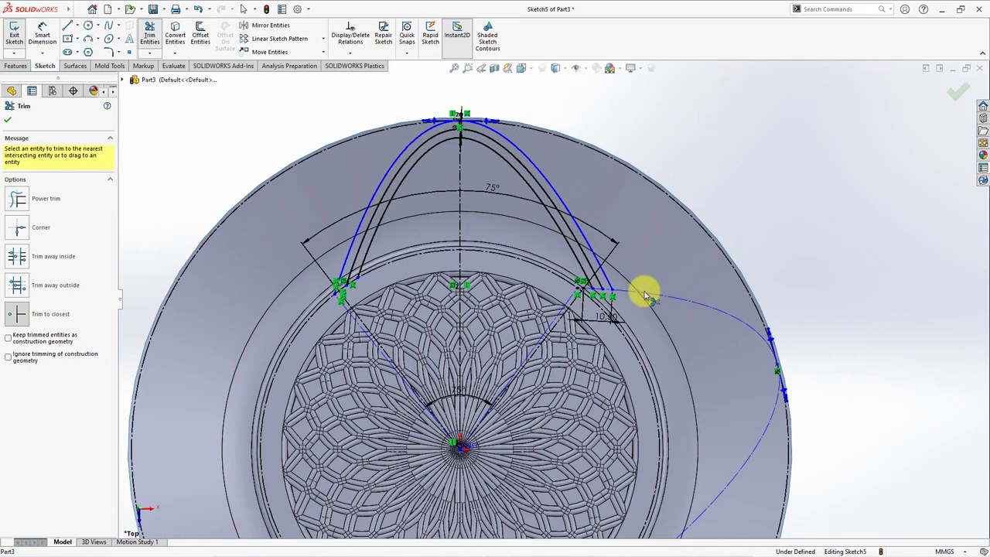
click(8, 120)
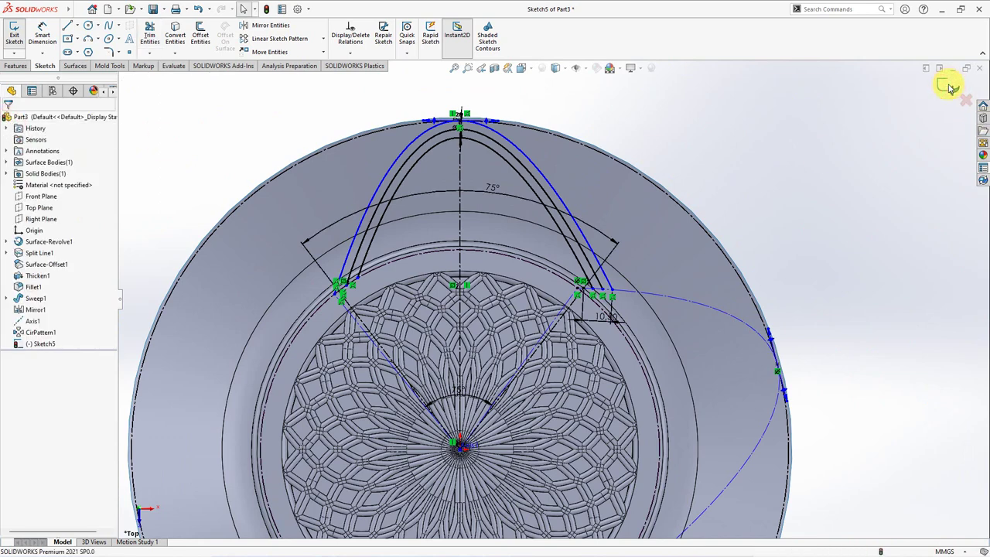
- Exit the arch sketch and start a Projected Curve using Sketch5 as the source
click(945, 87)
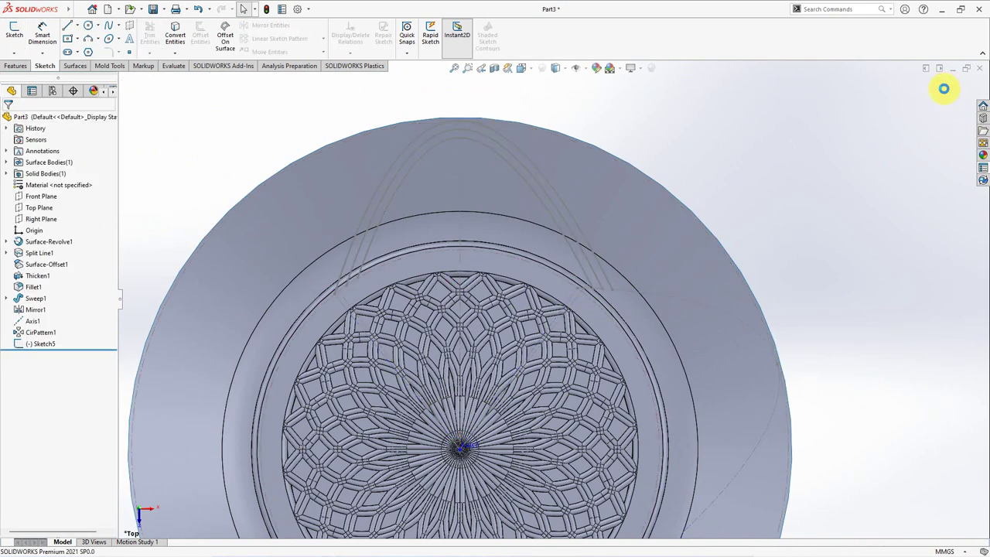
click(43, 344)
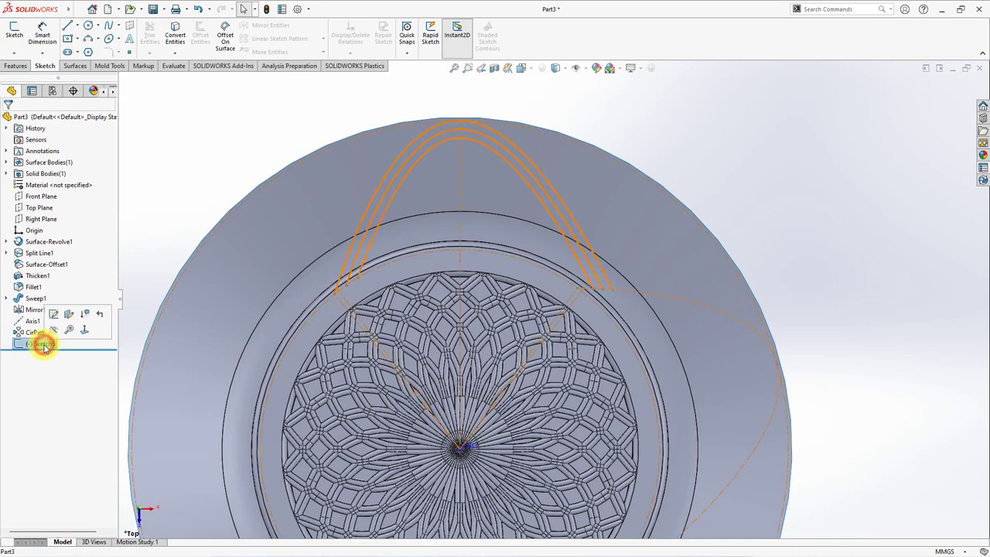
click(12, 66)
click(440, 48)
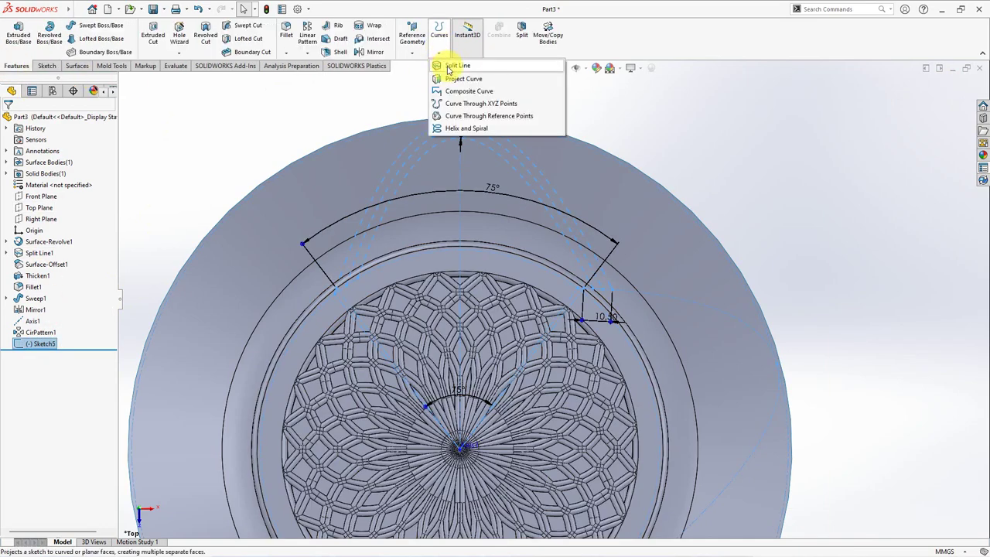
click(450, 76)
- Select the first dish faces as projection targets, checking the dish body in the tree
mouse_move(446, 152)
middle_down()
mouse_move(568, 193)
mouse_move(459, 248)
middle_up()
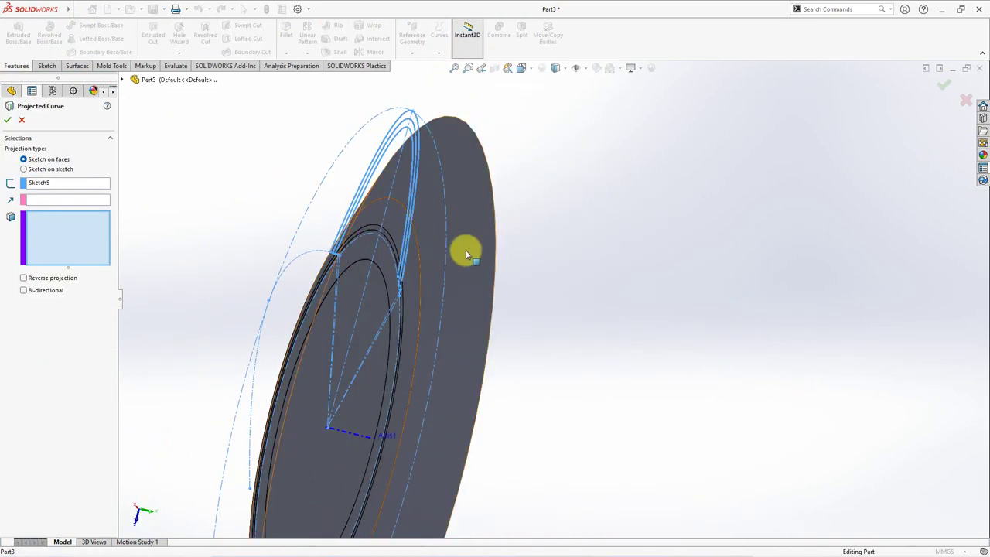
click(463, 259)
click(411, 284)
scroll(420, 287, down, 5)
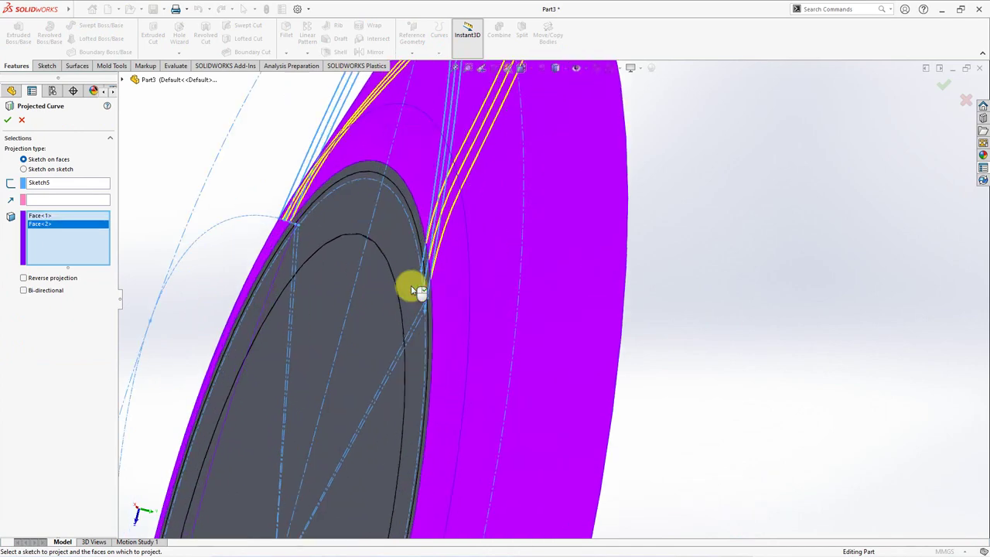
middle_drag(462, 337, 497, 317)
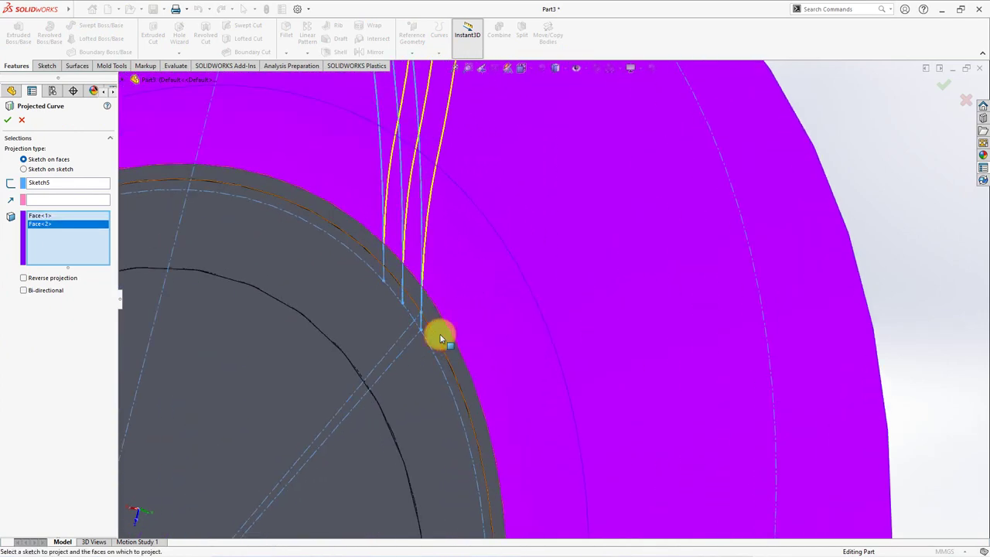
scroll(442, 336, up, 5)
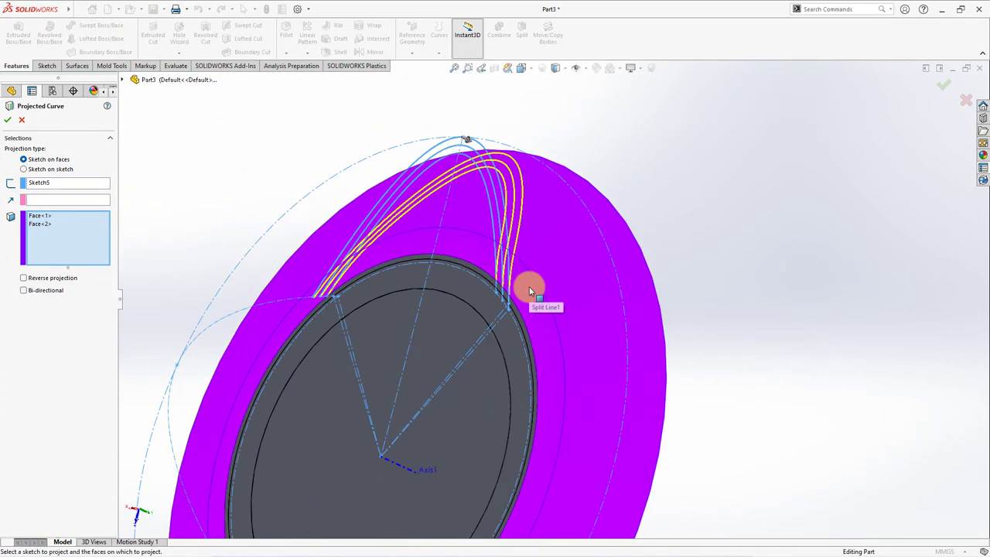
click(122, 80)
click(138, 136)
right_click(166, 149)
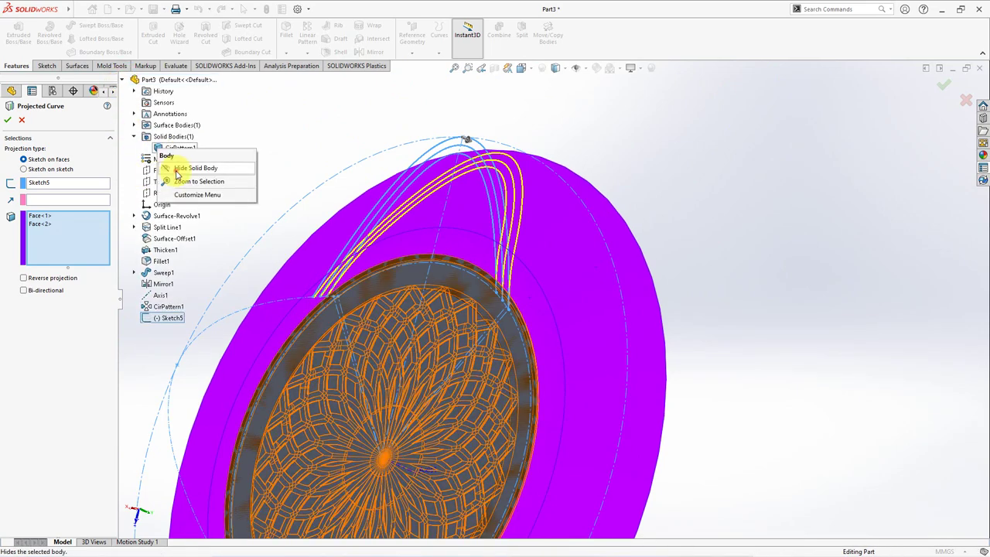
click(266, 166)
- Add the remaining dish faces as targets and confirm the projected curve Curve1
scroll(522, 325, down, 3)
click(531, 293)
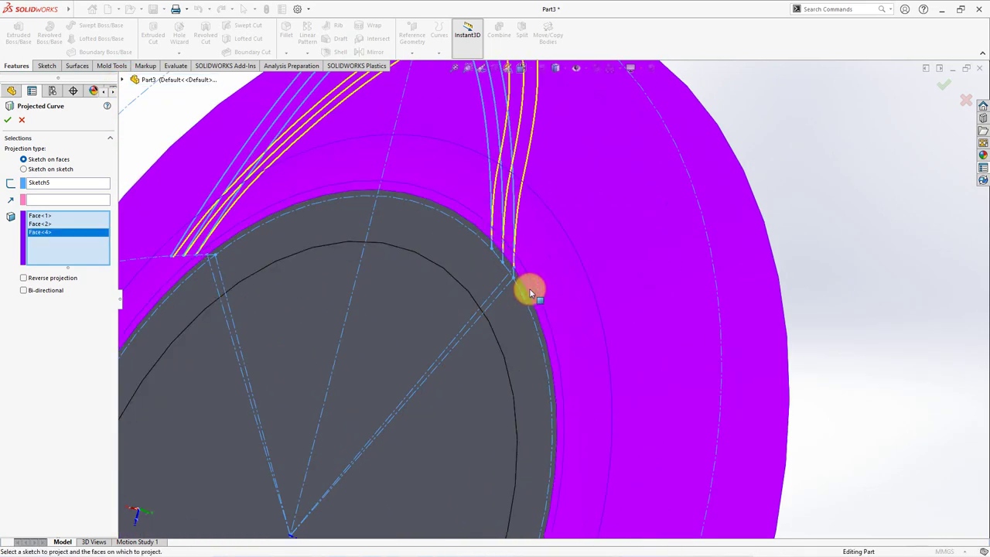
scroll(521, 320, up, 2)
click(520, 320)
scroll(518, 319, up, 2)
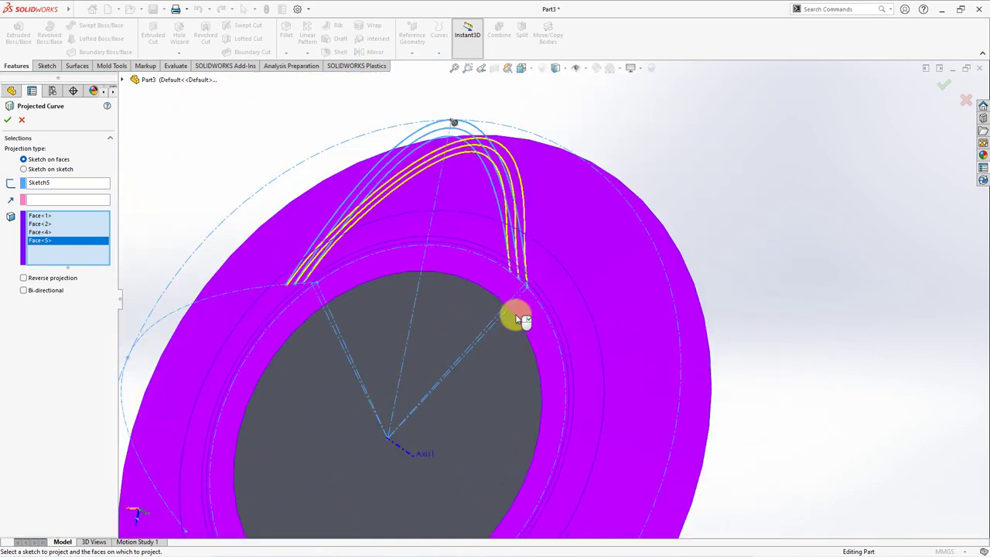
click(7, 120)
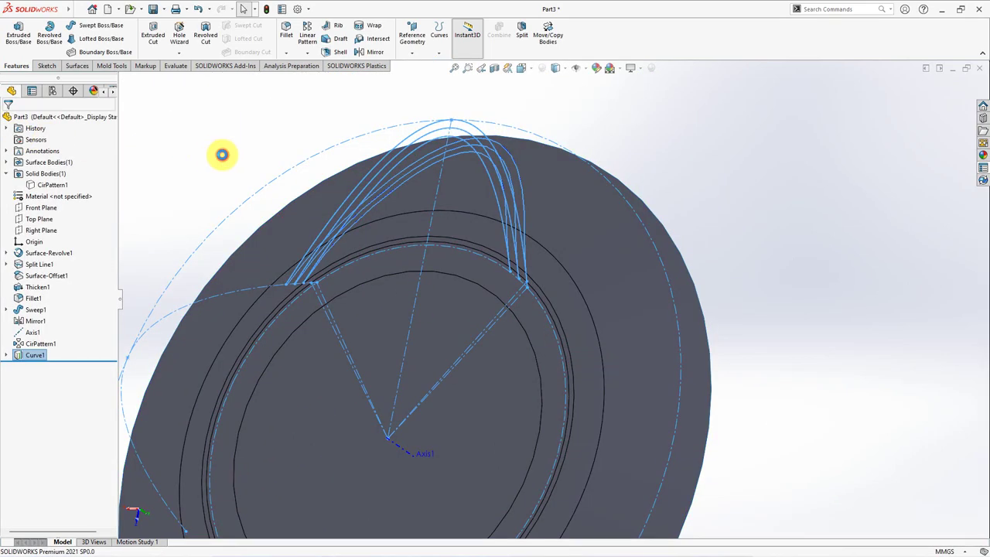
- Start a sweep with a 2.60 mm circular profile along the outer arch curve as path
mouse_move(221, 153)
middle_down()
mouse_move(345, 229)
mouse_move(252, 205)
middle_up()
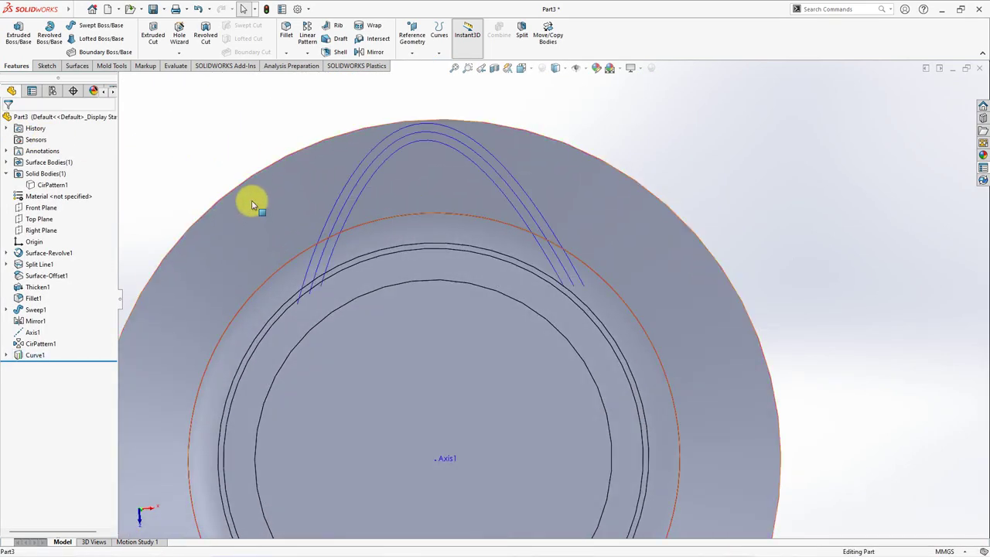
click(91, 28)
click(23, 158)
text(2.6)
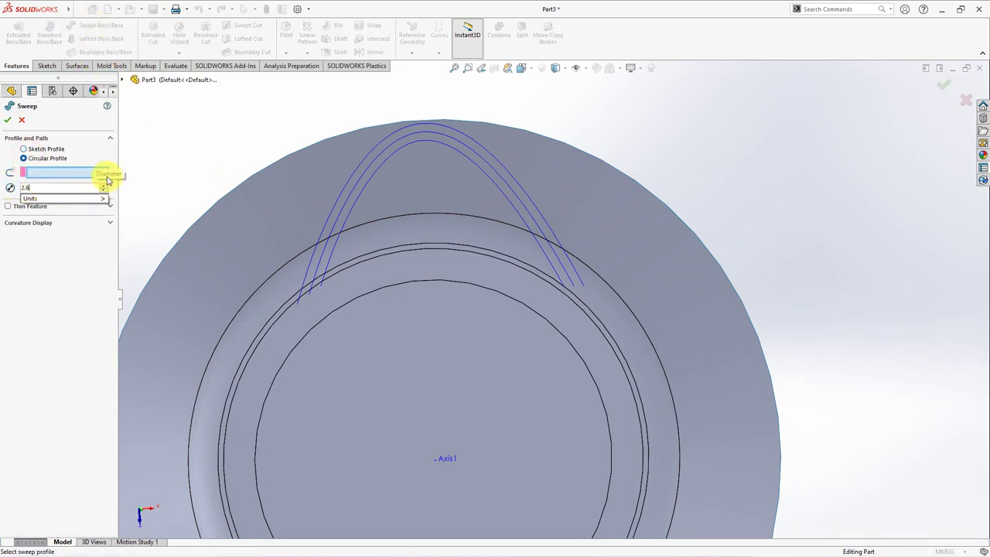
right_click(62, 176)
click(119, 190)
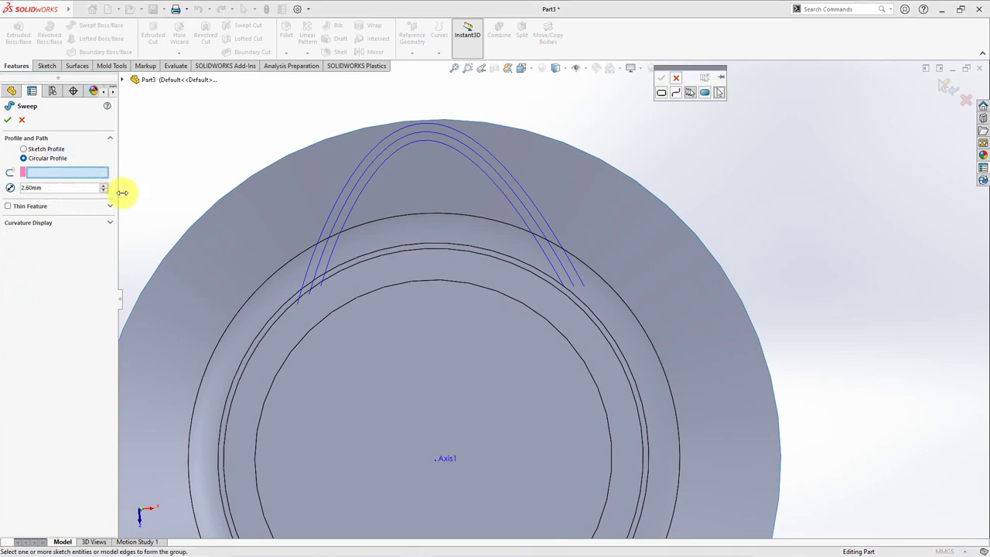
click(337, 206)
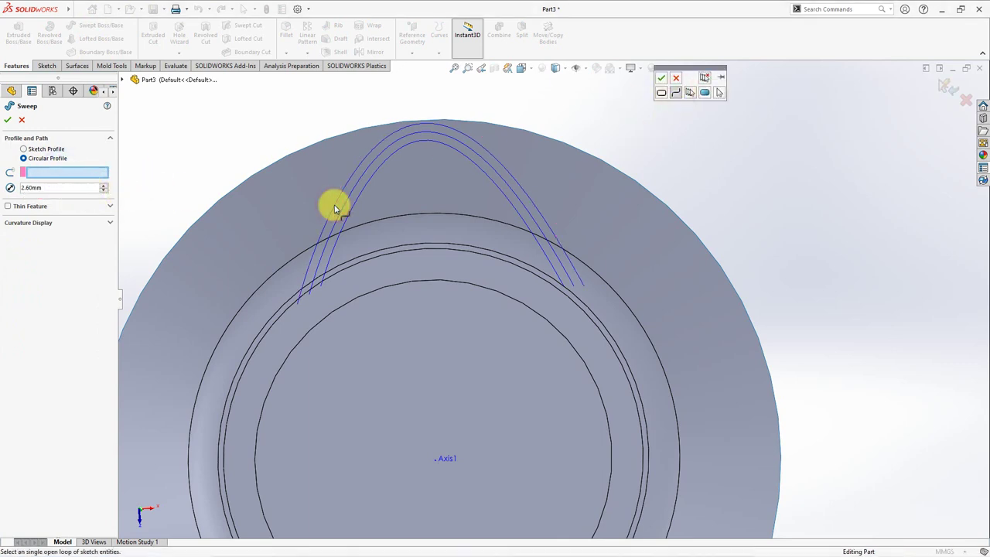
right_click(332, 206)
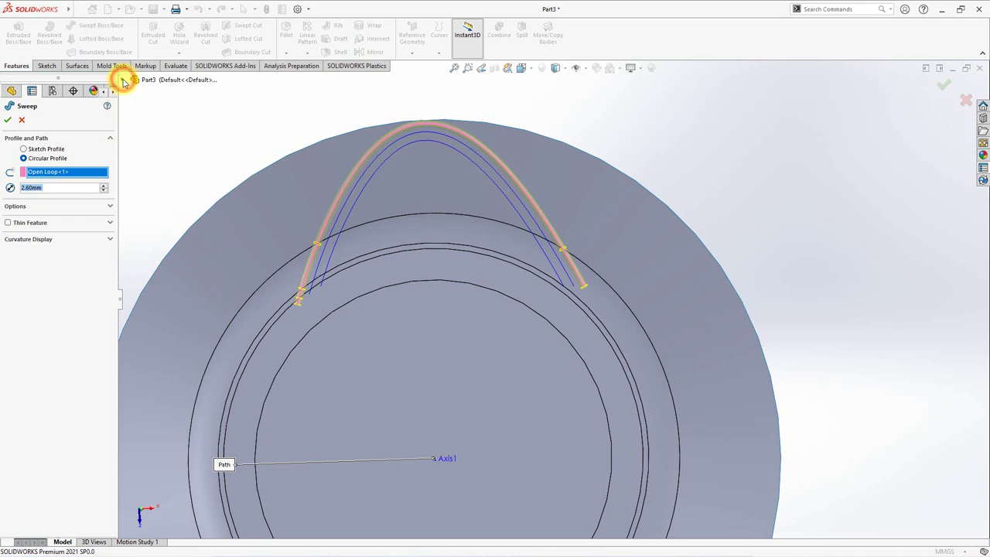
- Check the dish body in the tree and confirm the bead as Sweep2
click(123, 81)
click(134, 136)
right_click(180, 147)
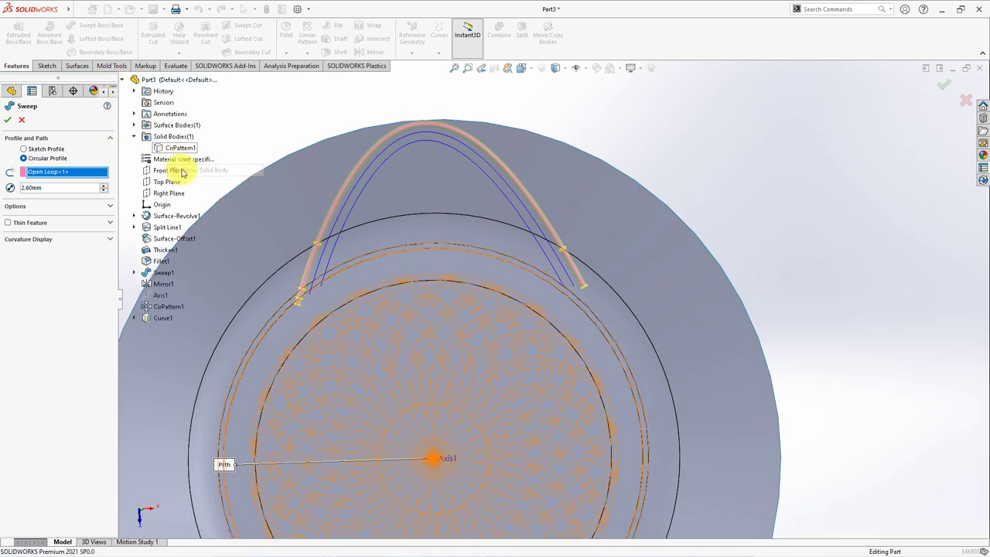
click(46, 207)
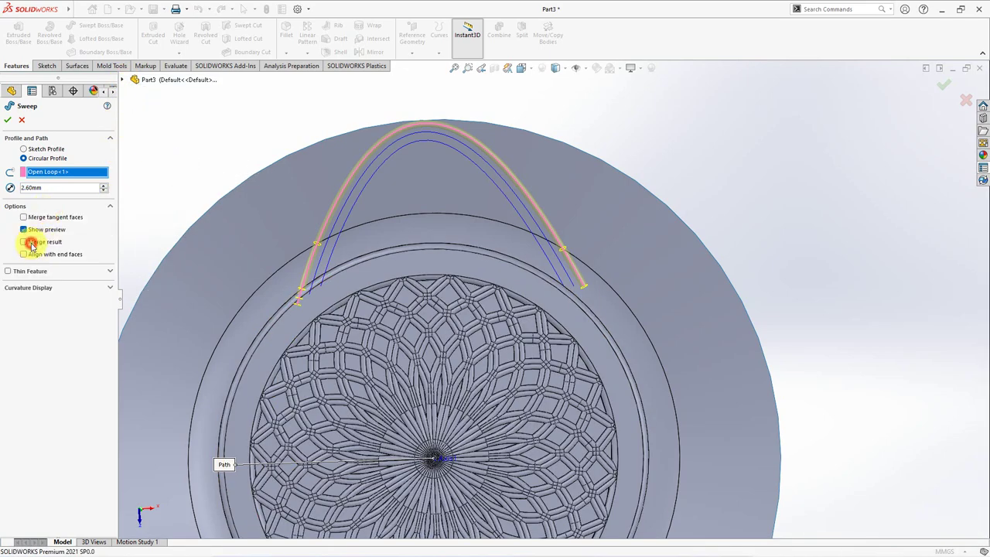
click(7, 122)
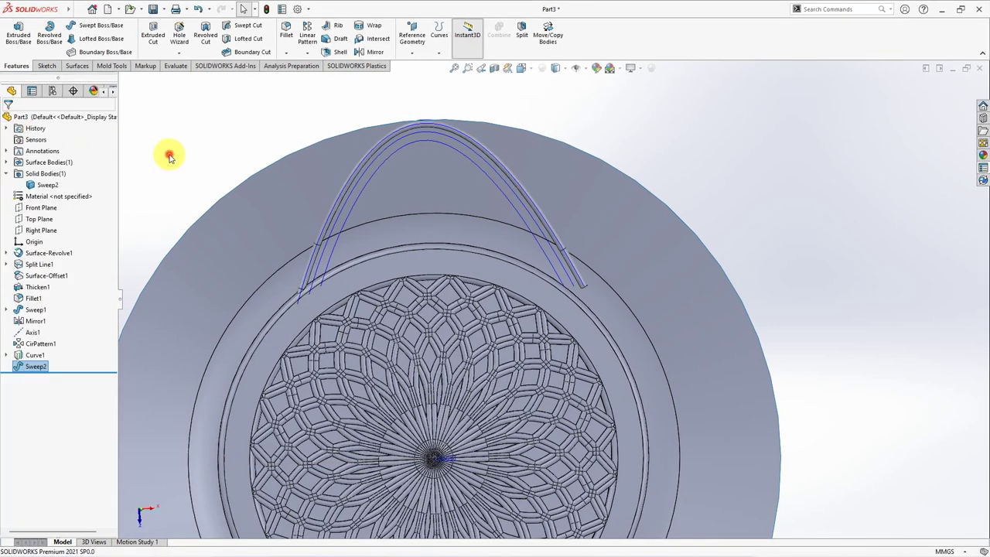
click(170, 157)
- Sweep a 2.60 mm round bead along the next arch curve, creating Sweep3
click(92, 29)
click(40, 157)
text(2.6)
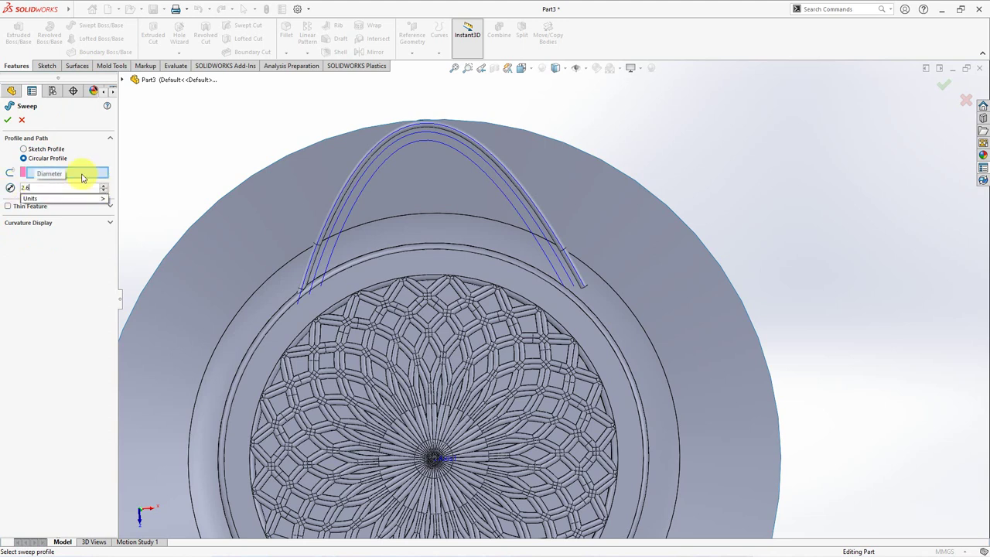
right_click(80, 173)
click(107, 190)
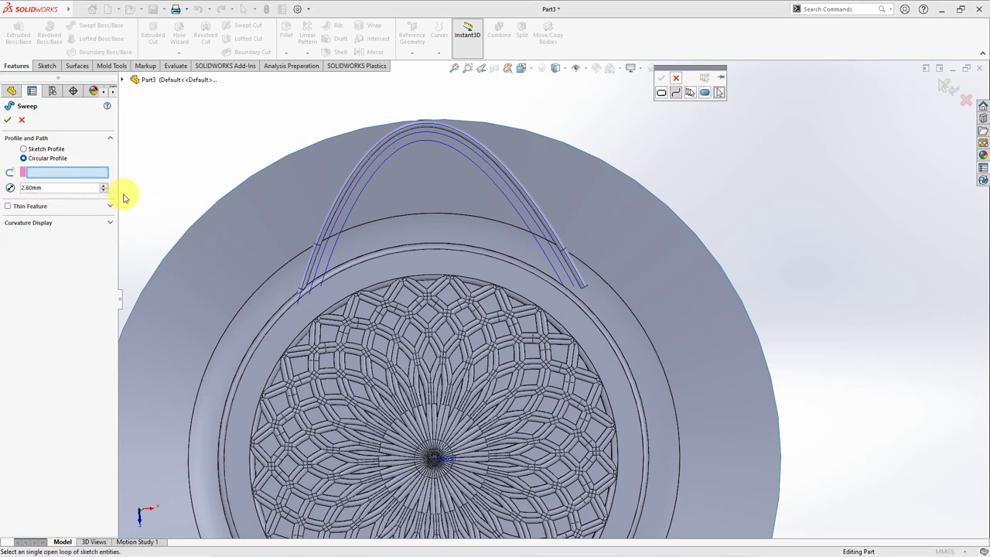
click(349, 200)
right_click(349, 200)
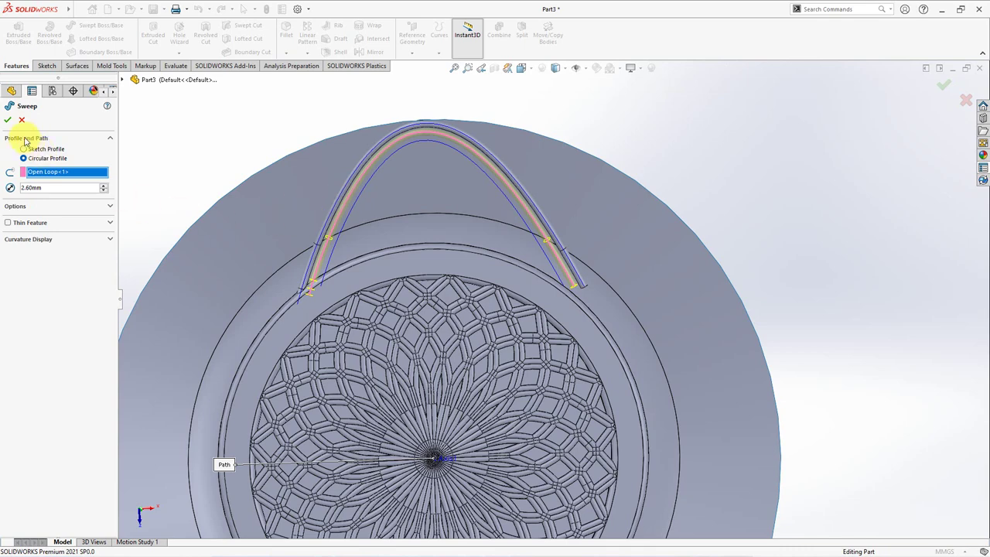
click(7, 121)
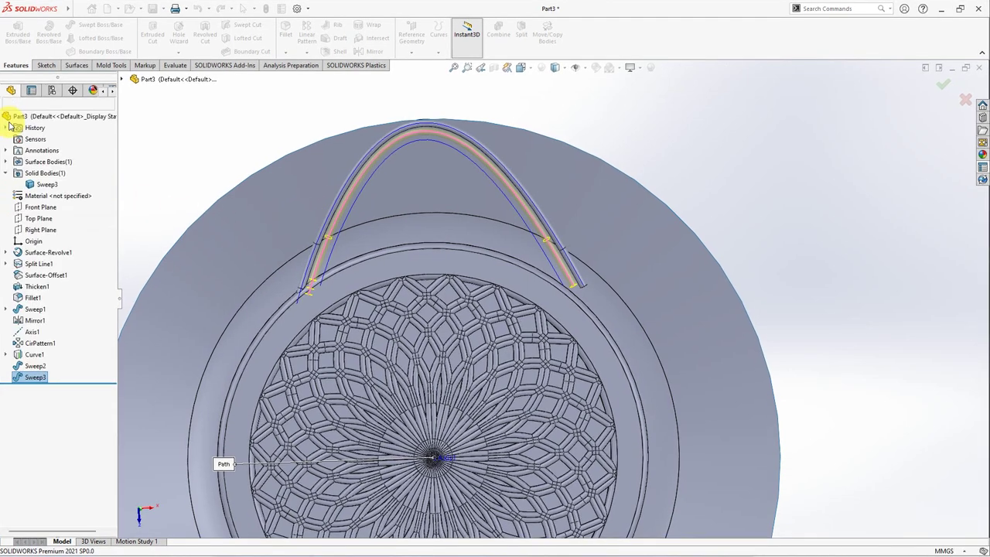
- Sweep another 2.60 mm round bead along the last arch curve, creating Sweep4
click(92, 31)
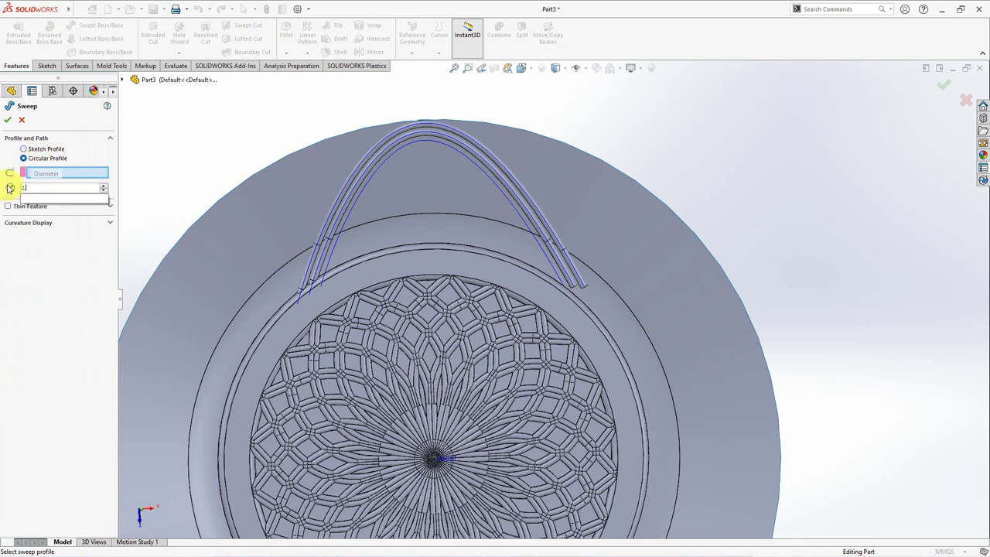
right_click(92, 176)
click(108, 193)
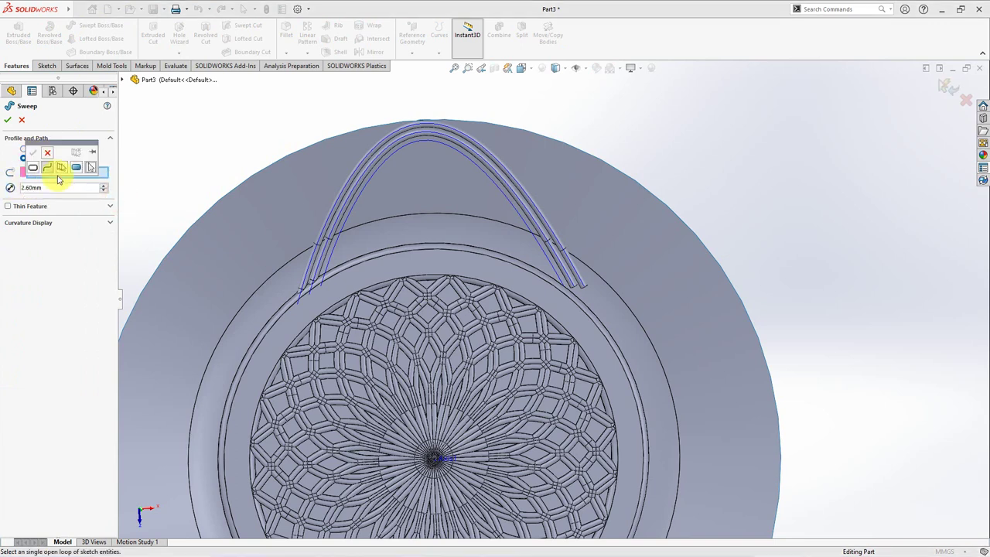
click(352, 214)
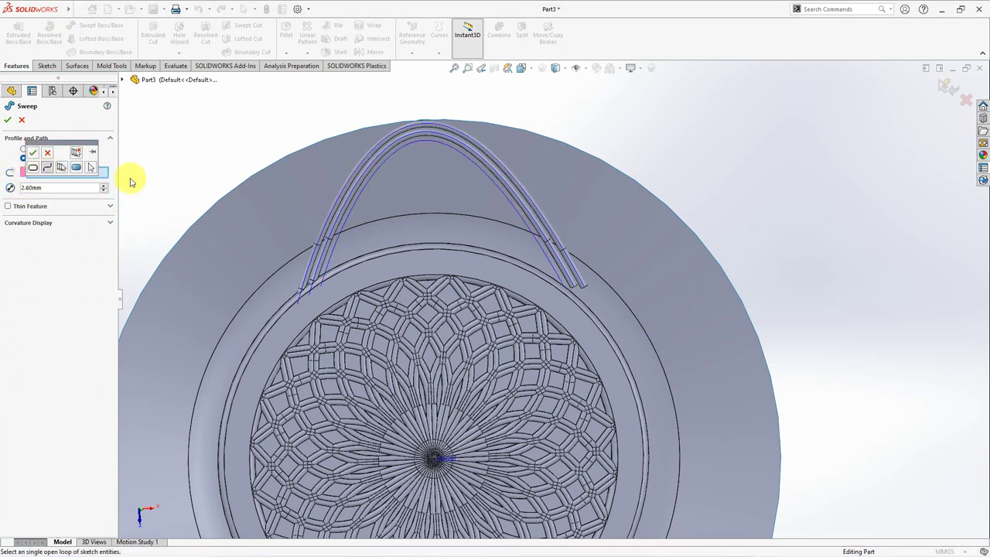
click(31, 154)
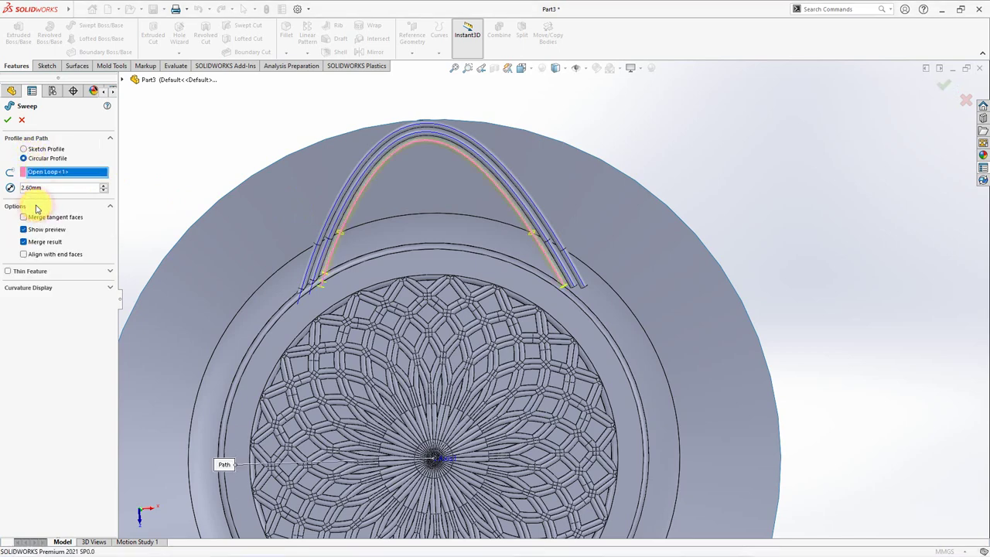
click(6, 121)
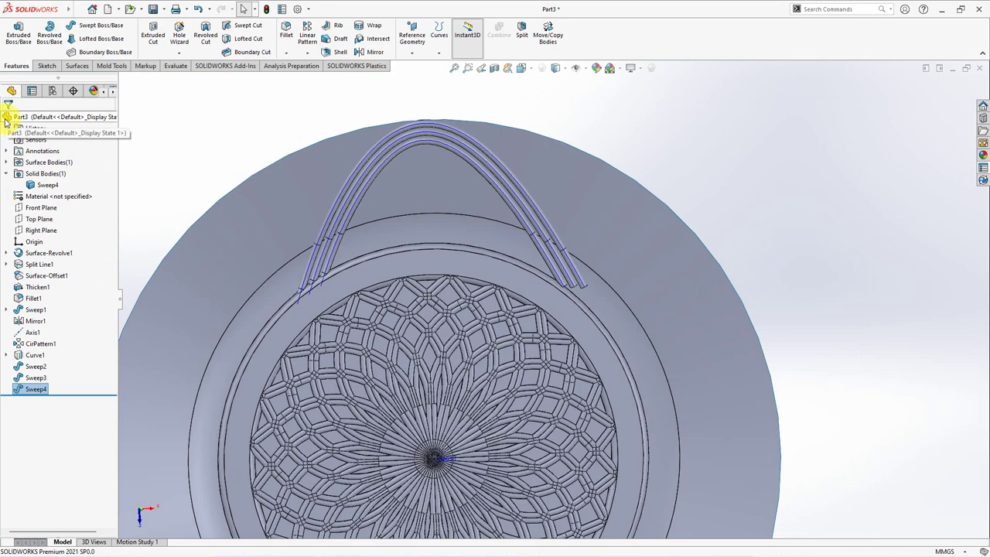
click(32, 332)
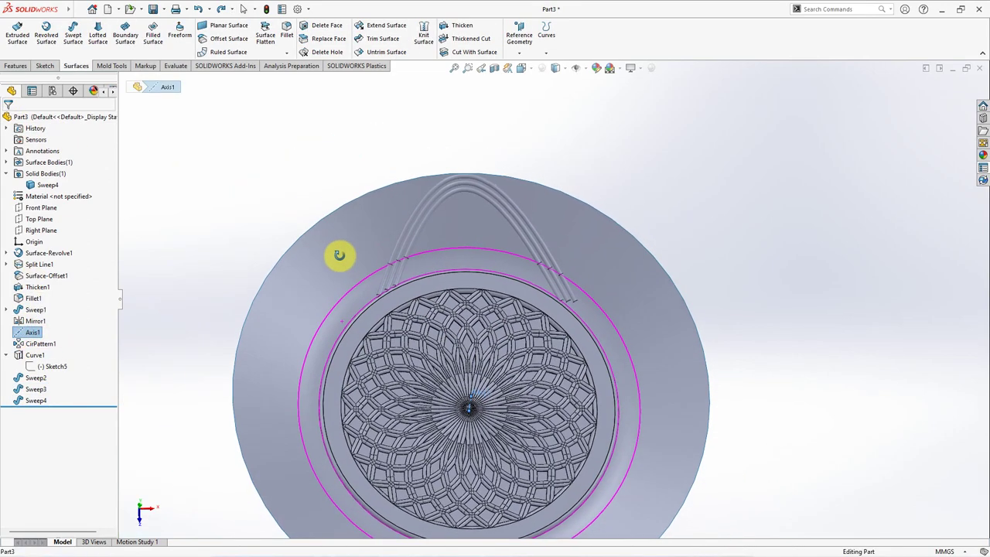
- Circular-pattern Sweep2, Sweep3 and Sweep4 into 24 equally spaced copies over 360° around Axis1
click(15, 66)
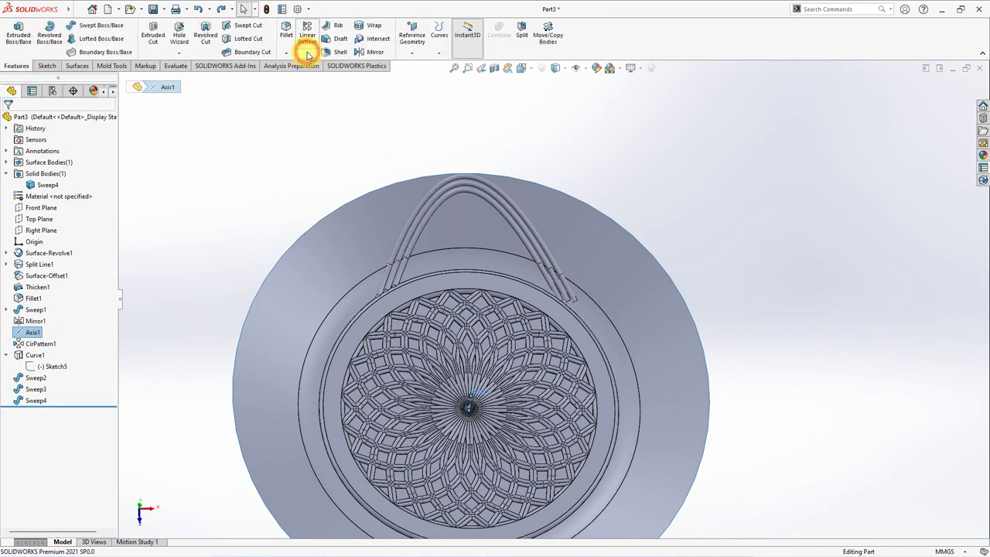
click(308, 52)
click(367, 81)
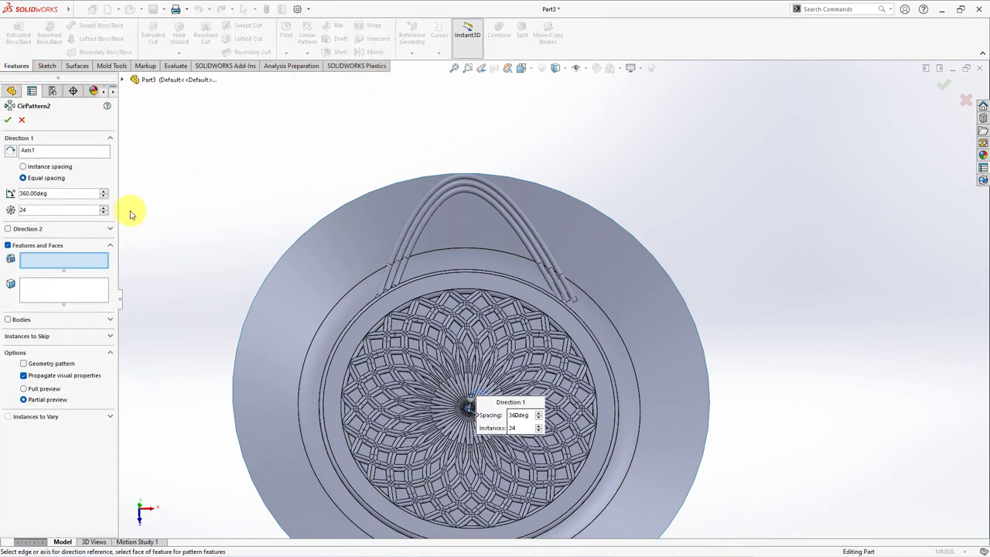
click(411, 232)
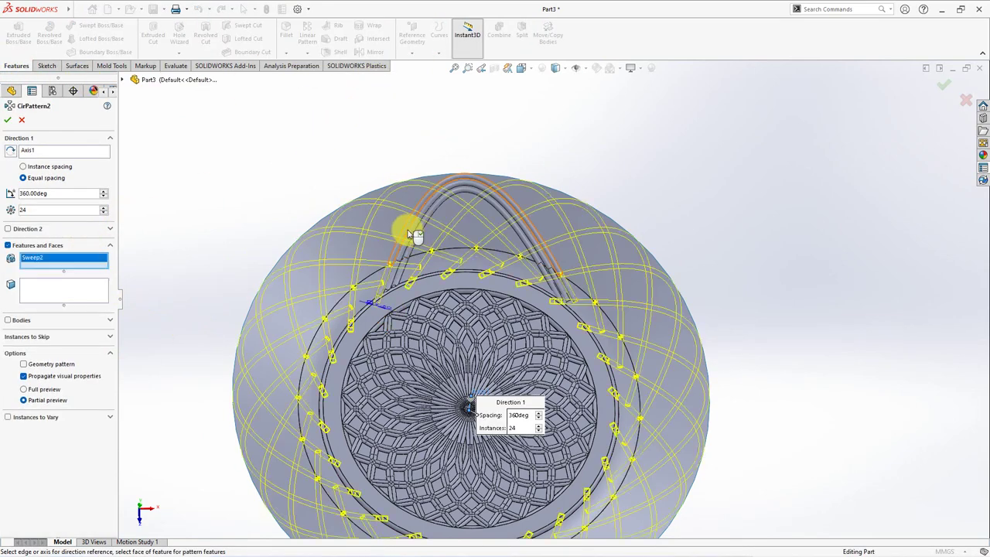
click(416, 232)
click(414, 229)
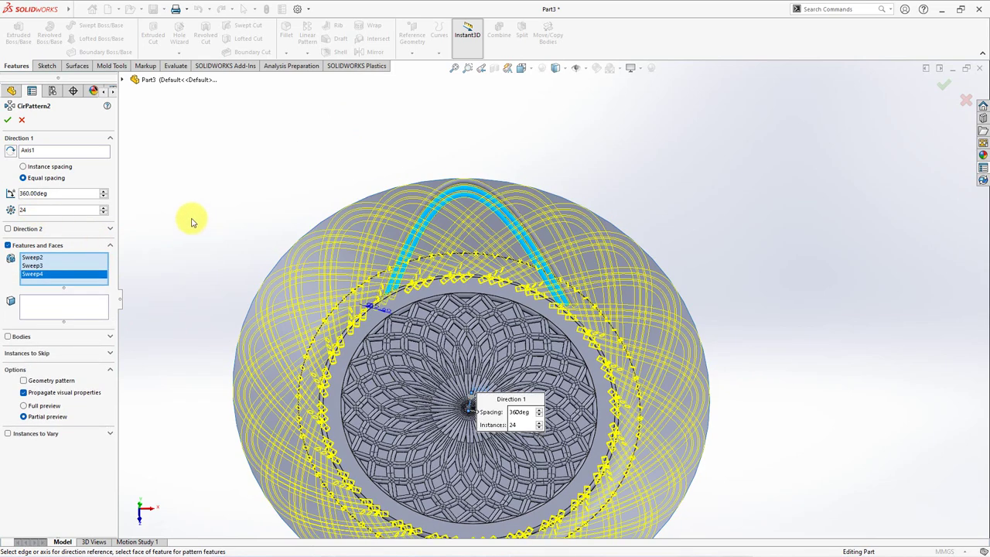
click(7, 121)
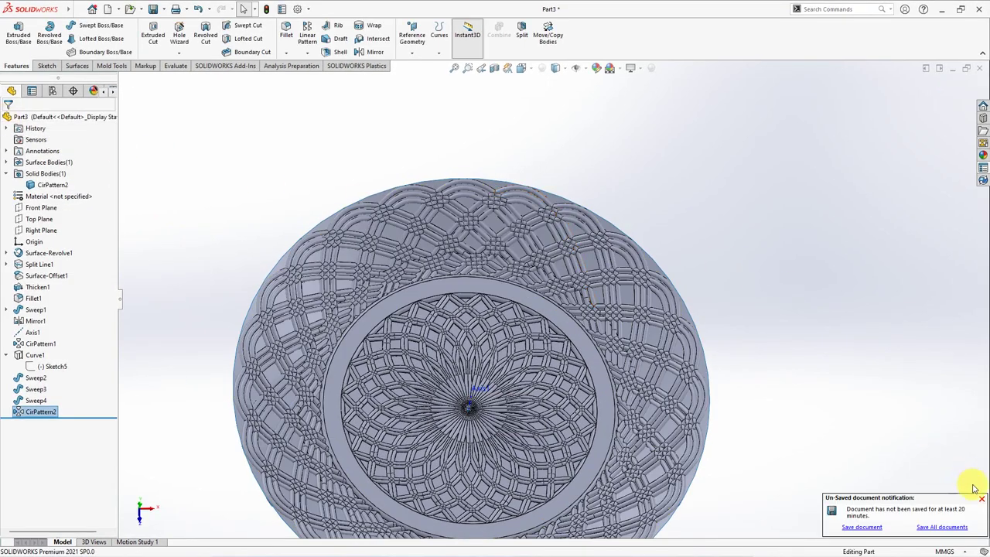
click(981, 503)
mouse_move(828, 287)
middle_down()
mouse_move(801, 170)
mouse_move(504, 294)
middle_up()
scroll(503, 293, down, 3)
scroll(512, 279, down, 3)
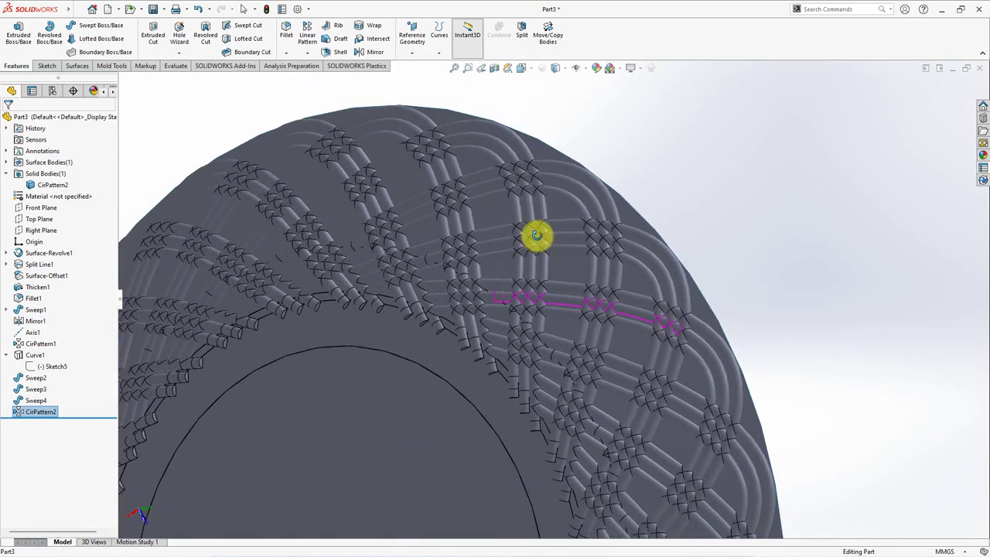
mouse_move(533, 235)
middle_down()
mouse_move(514, 265)
mouse_move(408, 270)
middle_up()
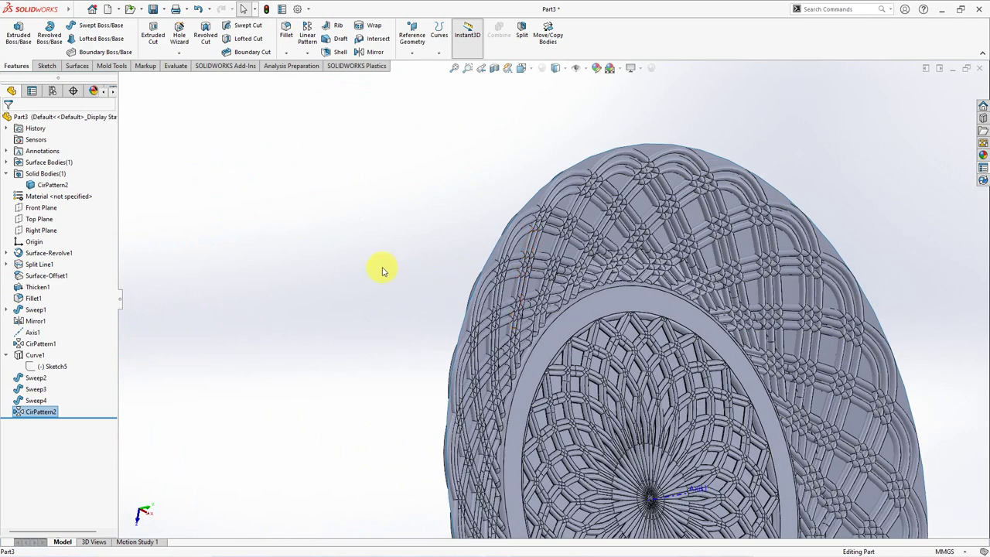
click(48, 164)
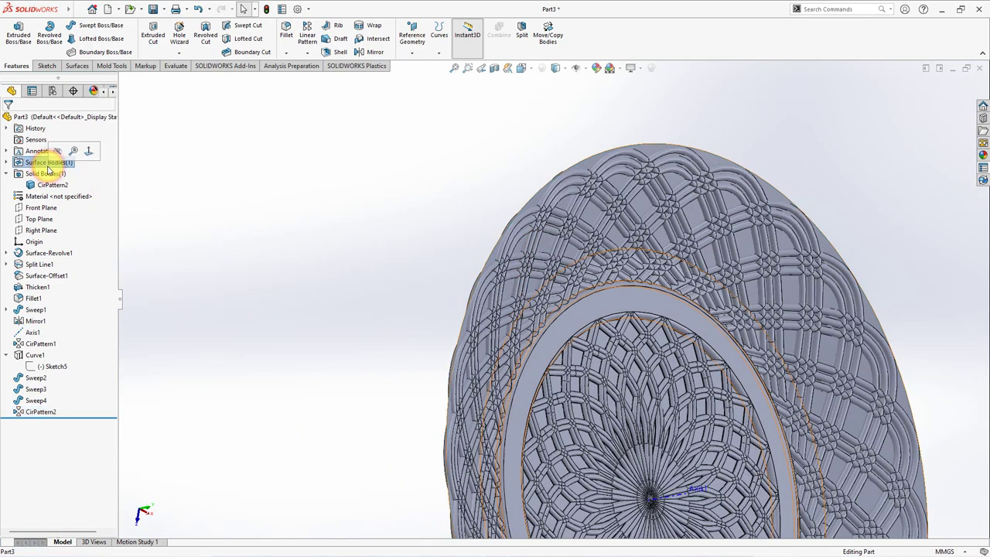
click(56, 157)
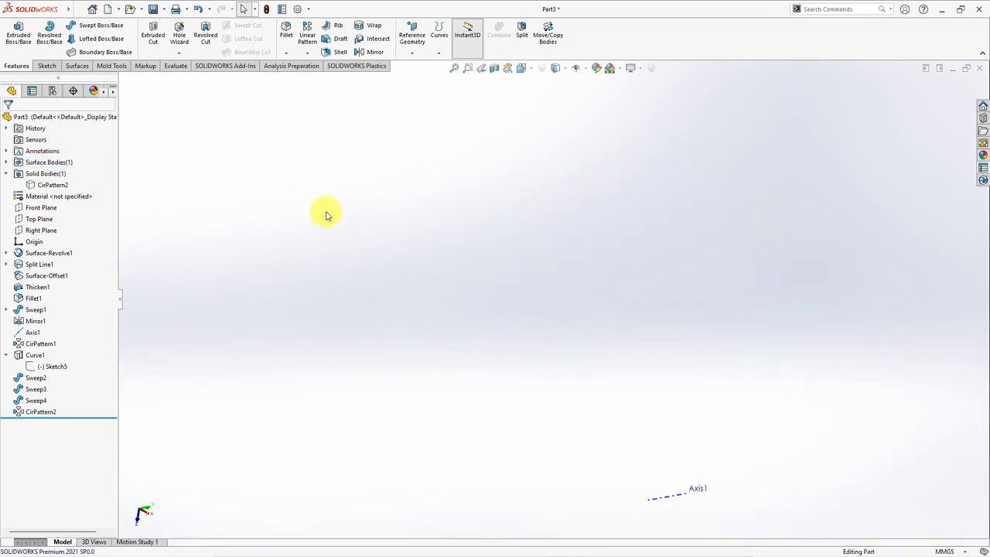
click(40, 173)
click(42, 163)
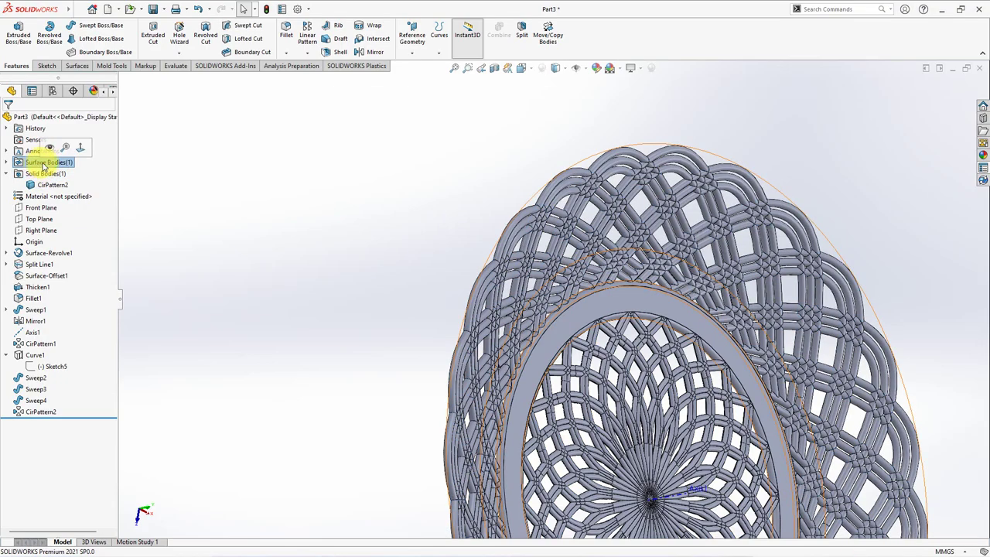
click(201, 175)
mouse_move(333, 214)
middle_down()
mouse_move(377, 211)
mouse_move(338, 209)
middle_up()
click(51, 161)
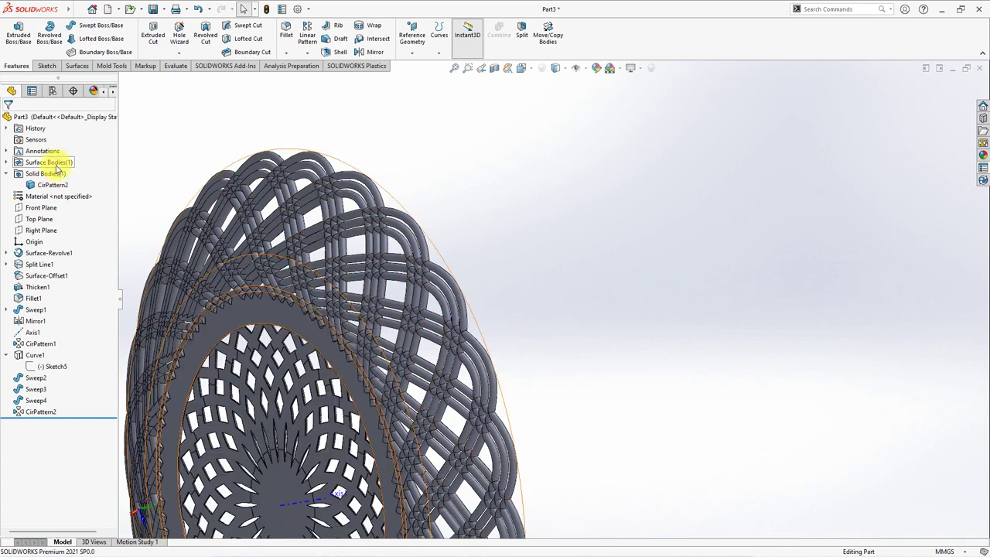
click(198, 147)
mouse_move(194, 133)
middle_down()
mouse_move(541, 263)
mouse_move(720, 174)
mouse_move(736, 227)
middle_up()
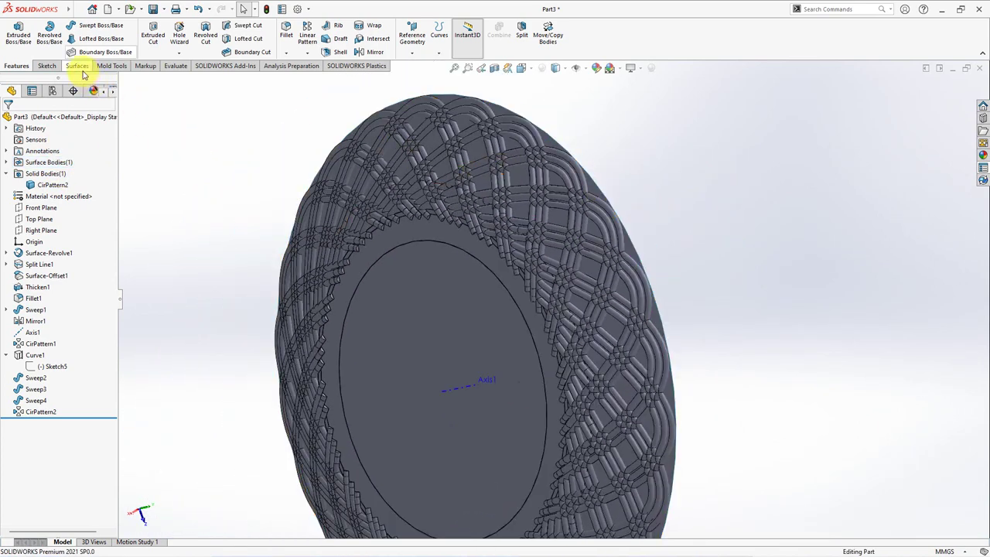
click(77, 65)
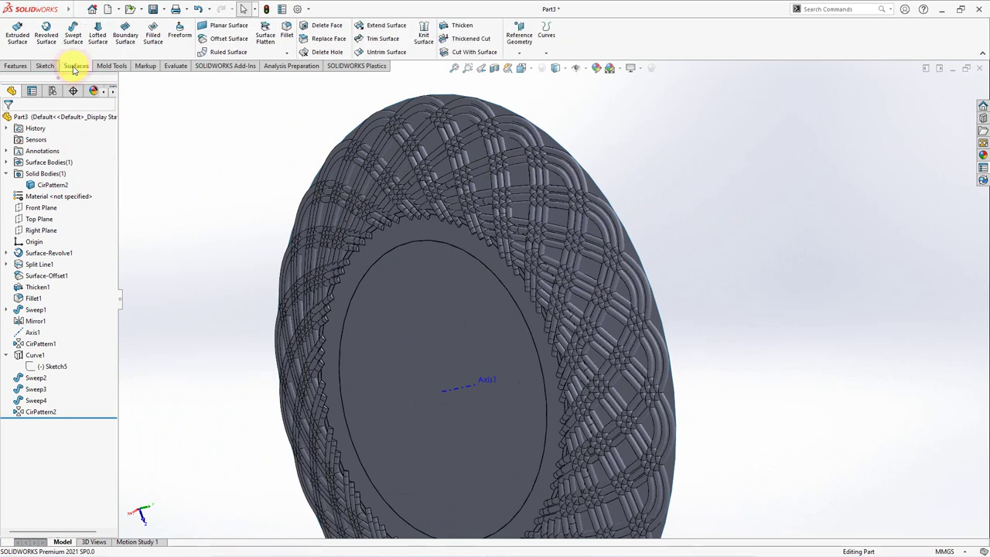
- Cut the lattice solid with the Split Line1 surface, creating SurfaceCut1
click(464, 52)
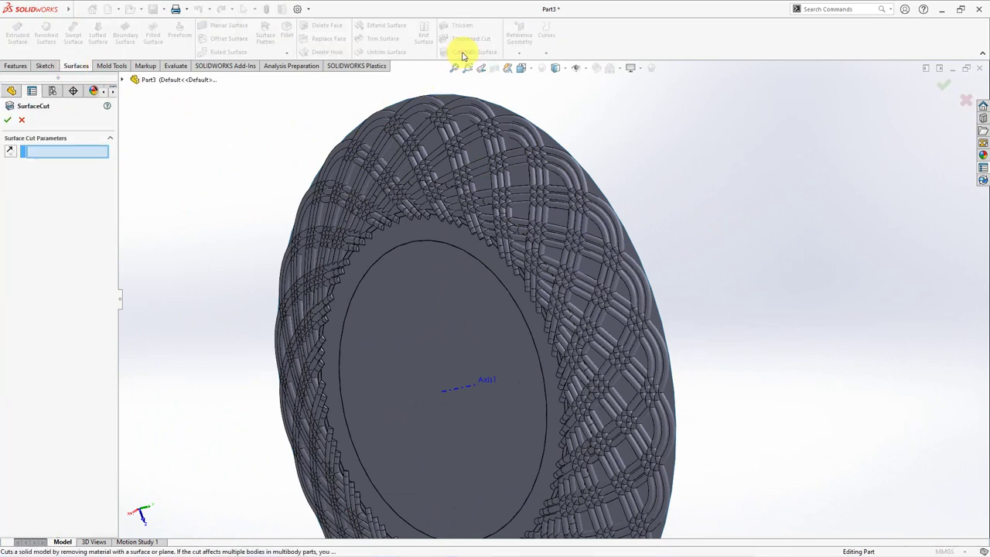
click(384, 247)
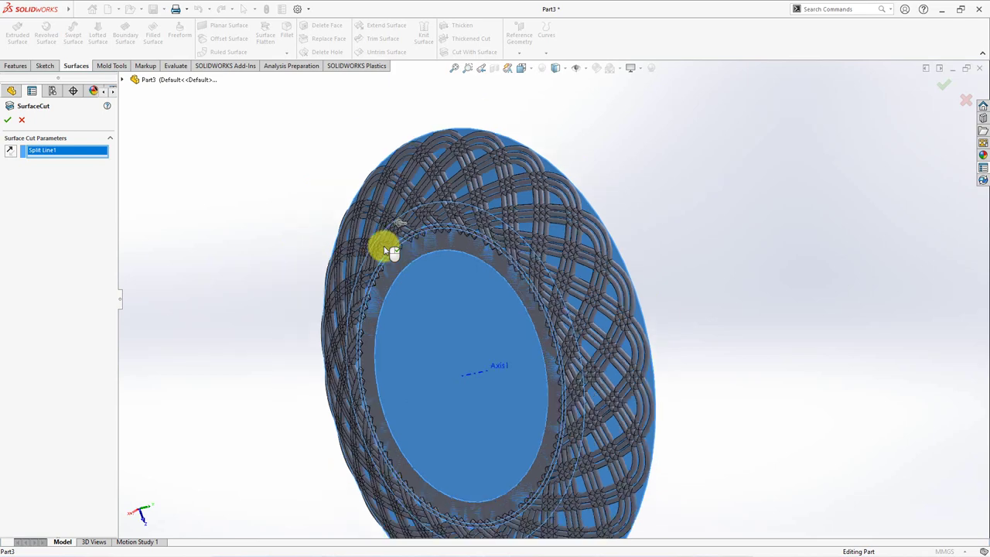
mouse_move(403, 239)
middle_down()
mouse_move(369, 265)
mouse_move(400, 250)
middle_up()
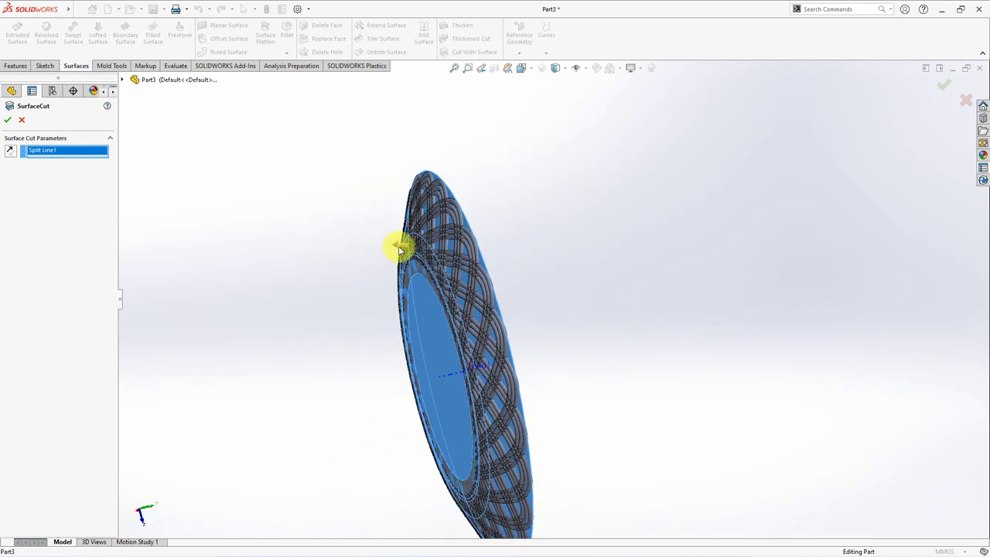
click(8, 120)
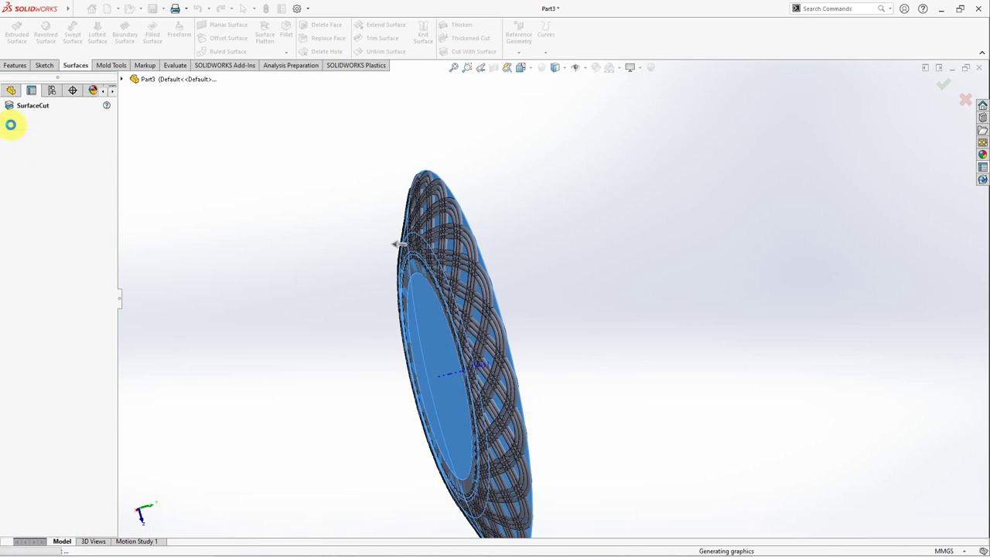
mouse_move(302, 296)
middle_down()
mouse_move(342, 265)
mouse_move(290, 270)
mouse_move(228, 243)
mouse_move(153, 150)
middle_up()
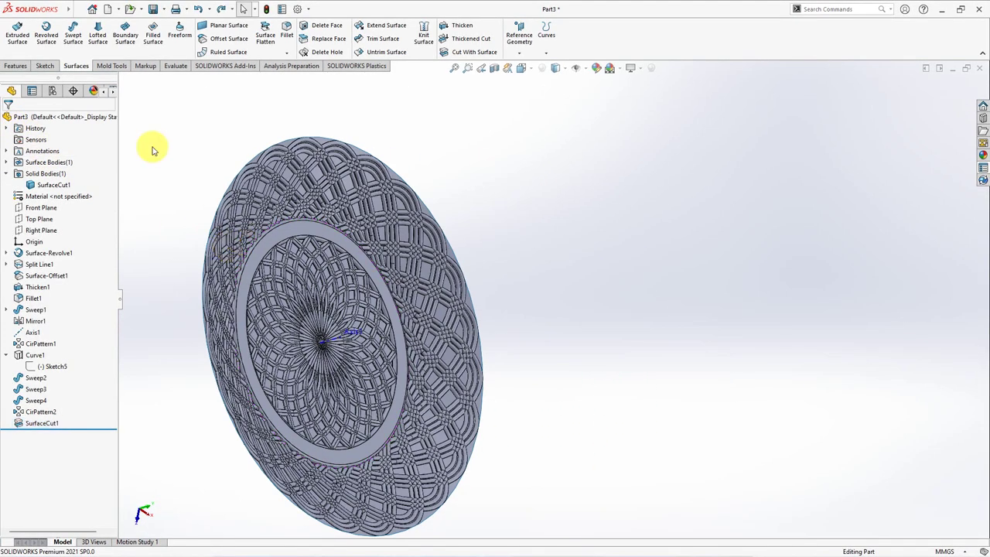
click(6, 162)
click(31, 174)
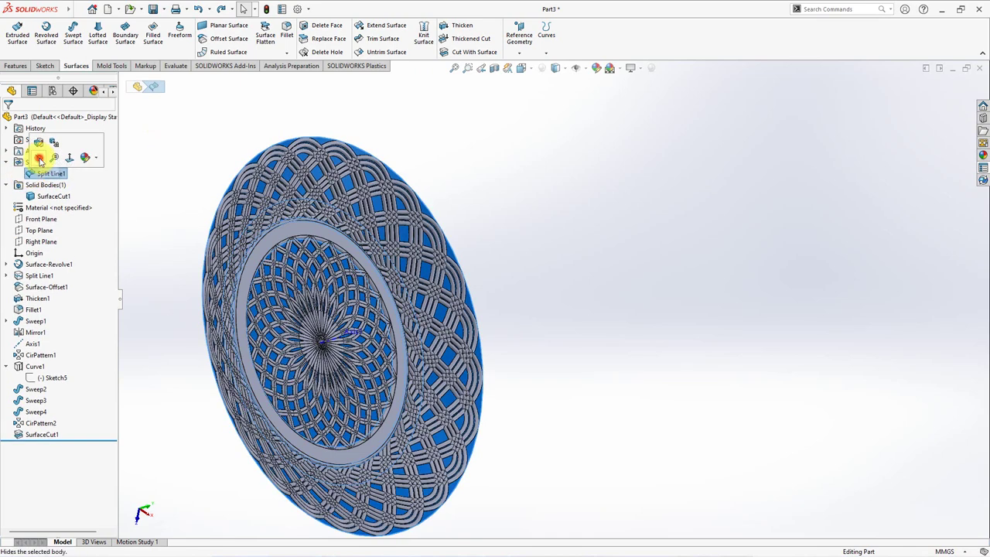
click(39, 158)
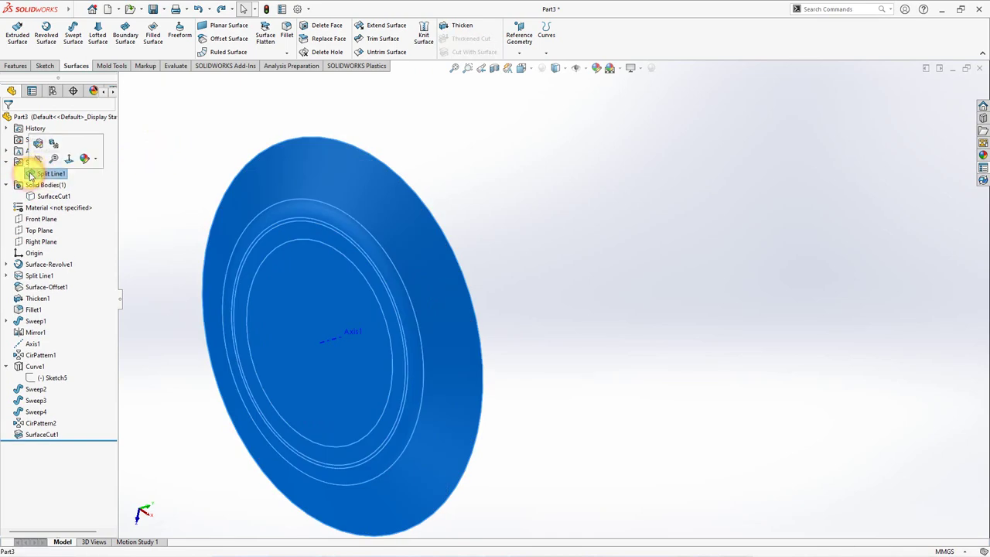
click(37, 164)
click(40, 147)
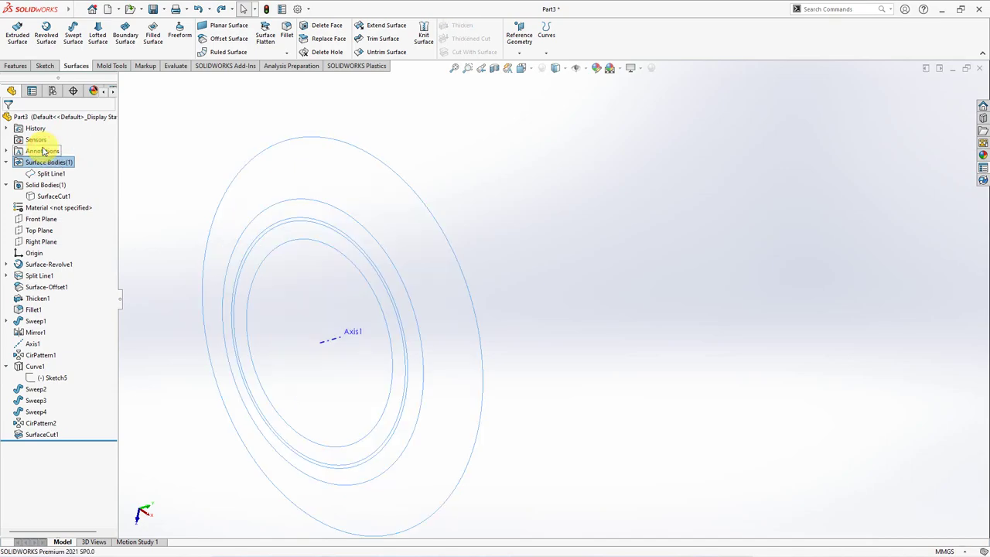
click(34, 197)
click(41, 162)
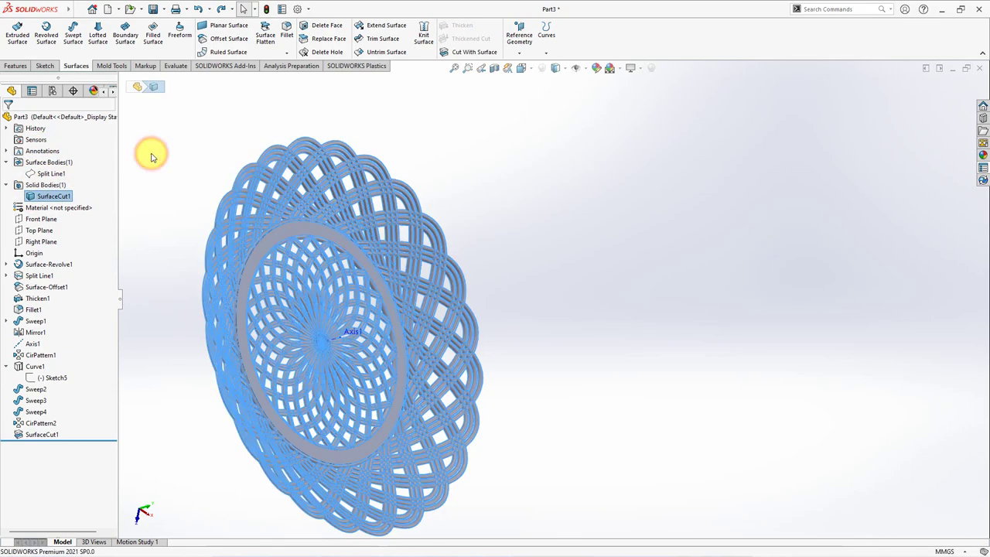
click(151, 151)
mouse_move(200, 163)
middle_down()
mouse_move(286, 162)
mouse_move(228, 194)
middle_up()
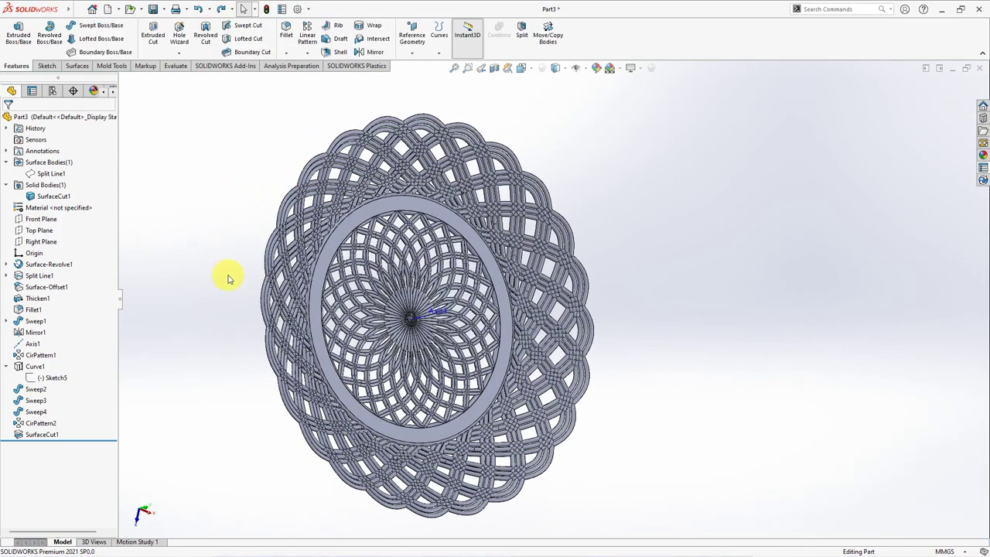
mouse_move(651, 406)
middle_down()
mouse_move(658, 360)
mouse_move(667, 376)
mouse_move(641, 261)
middle_up()
key(ctrl+7)
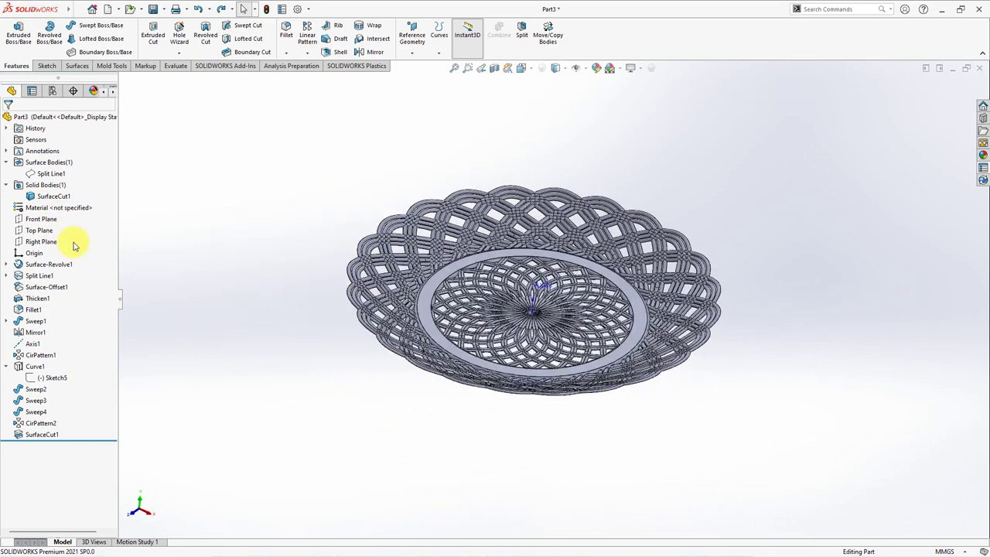
- Start a sketch on the Front Plane and convert the rim tip's silhouette edge
click(37, 222)
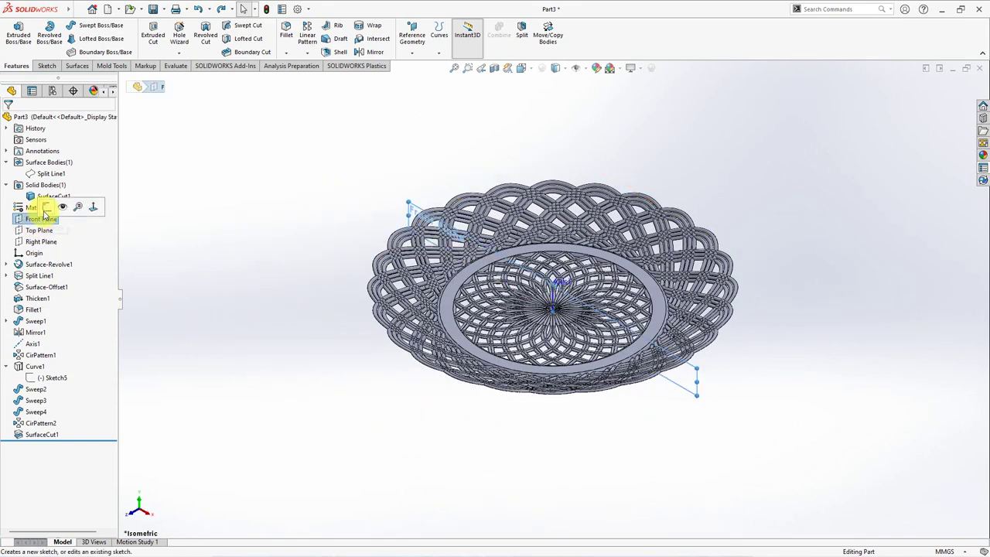
click(45, 202)
scroll(345, 282, down, 5)
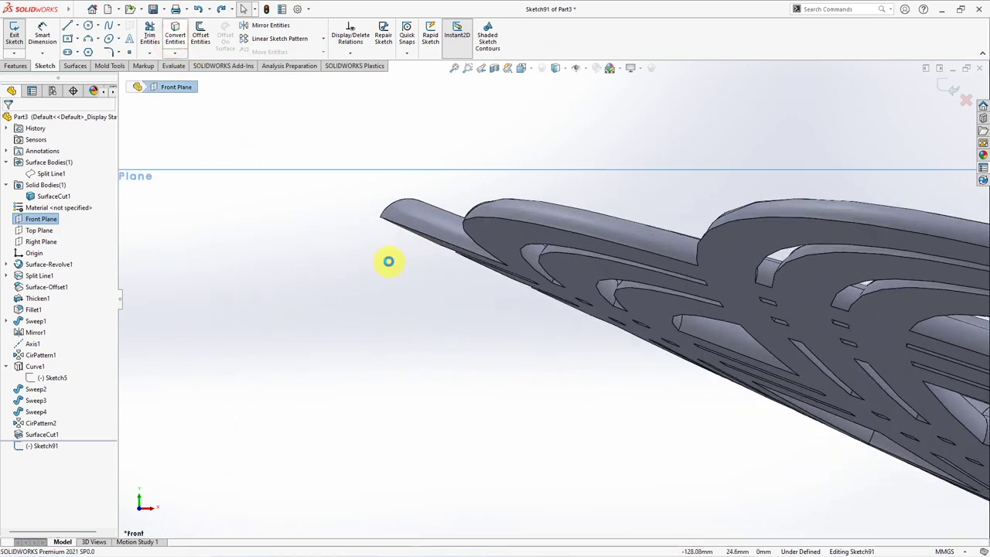
click(419, 240)
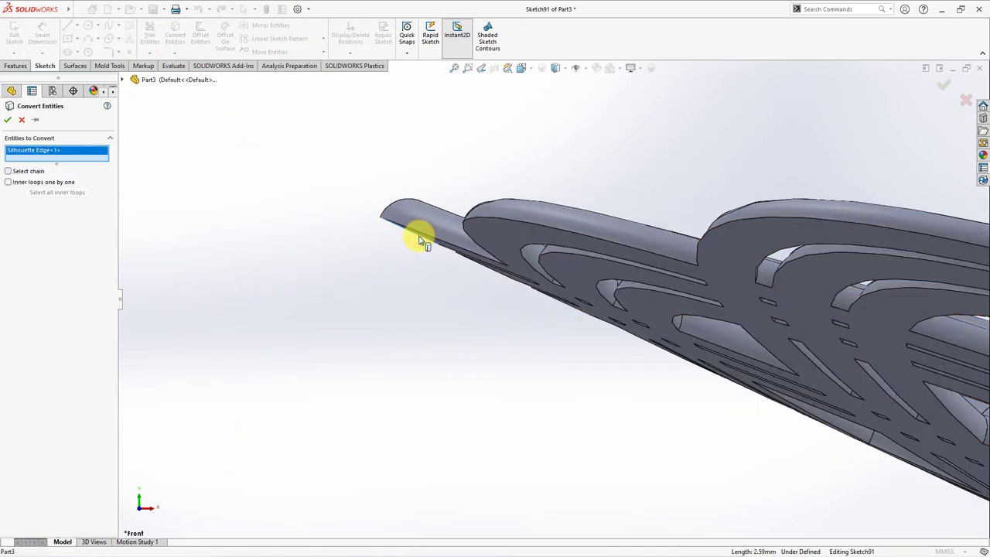
click(8, 120)
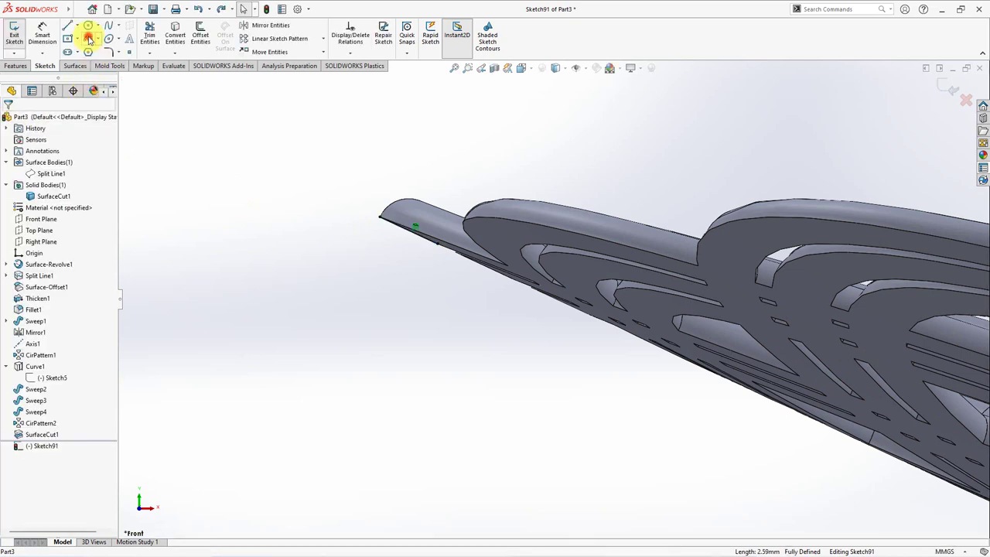
- Draw a three-point arc at the rim tip bulging below the edge
click(88, 37)
scroll(442, 243, down, 3)
drag(320, 194, 414, 230)
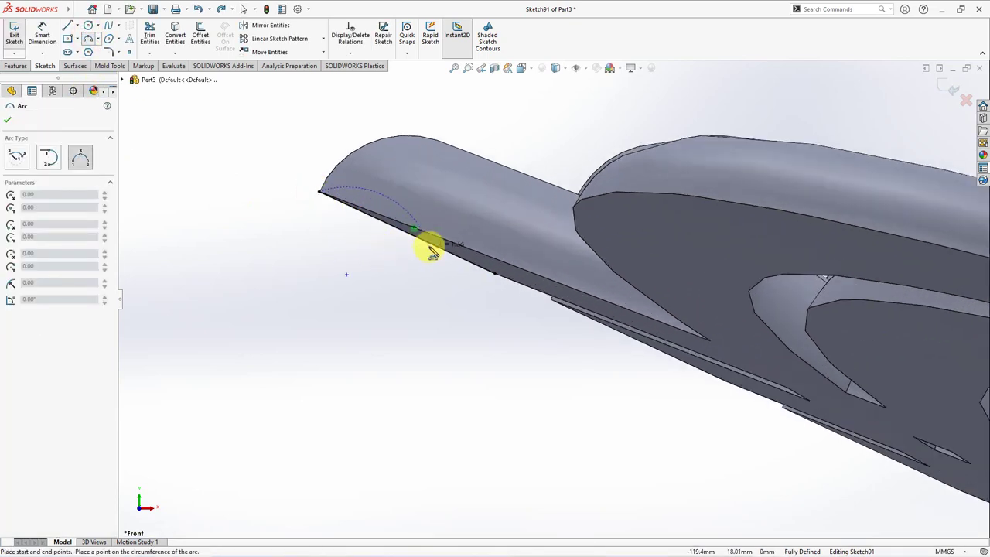
click(389, 257)
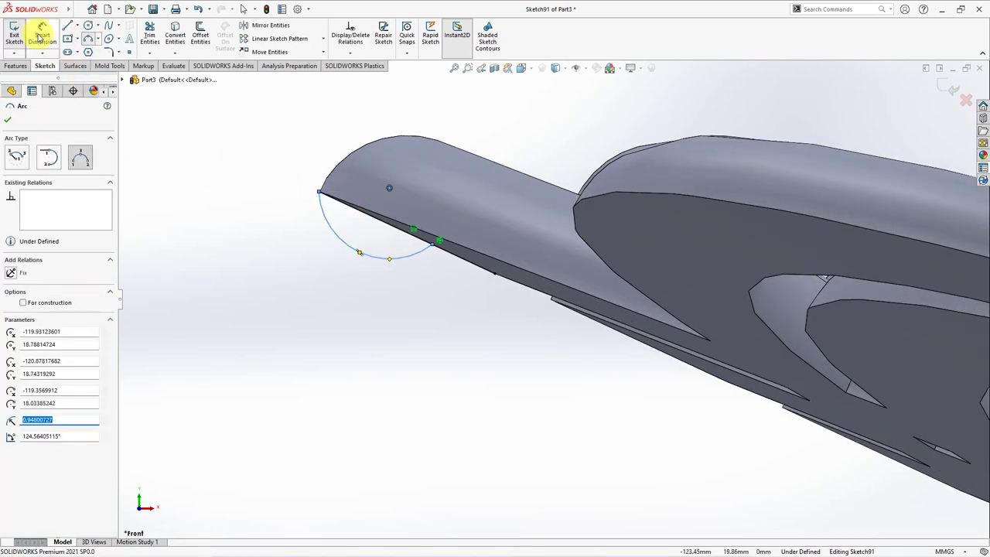
click(149, 37)
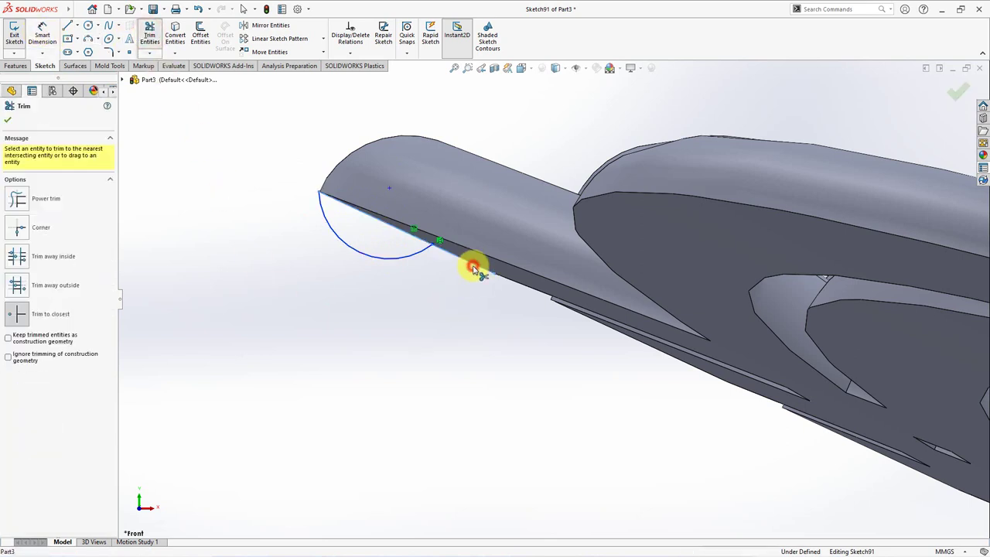
key(Escape)
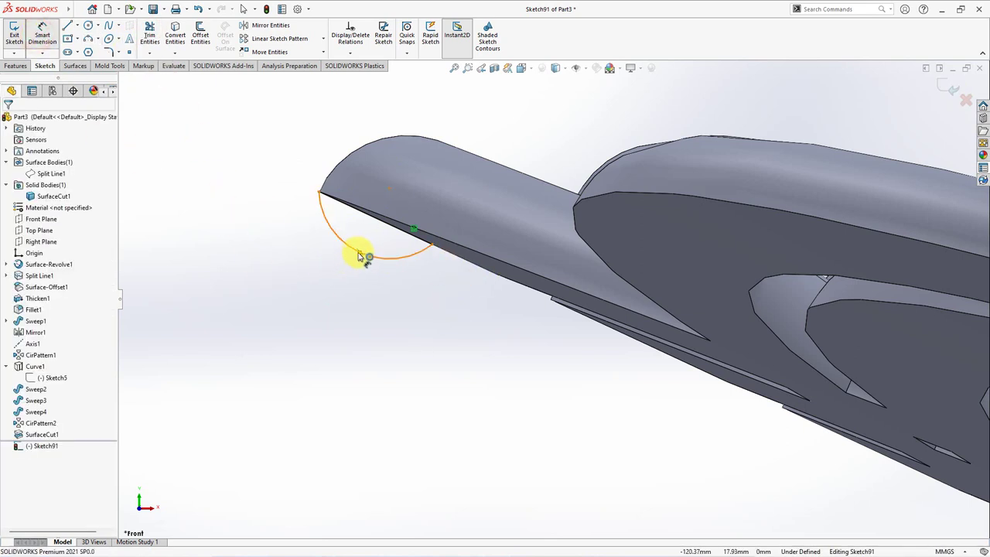
- Dimension the arc to the edge line at 1.30 mm, measured to the arc's nearest point
click(355, 252)
click(354, 207)
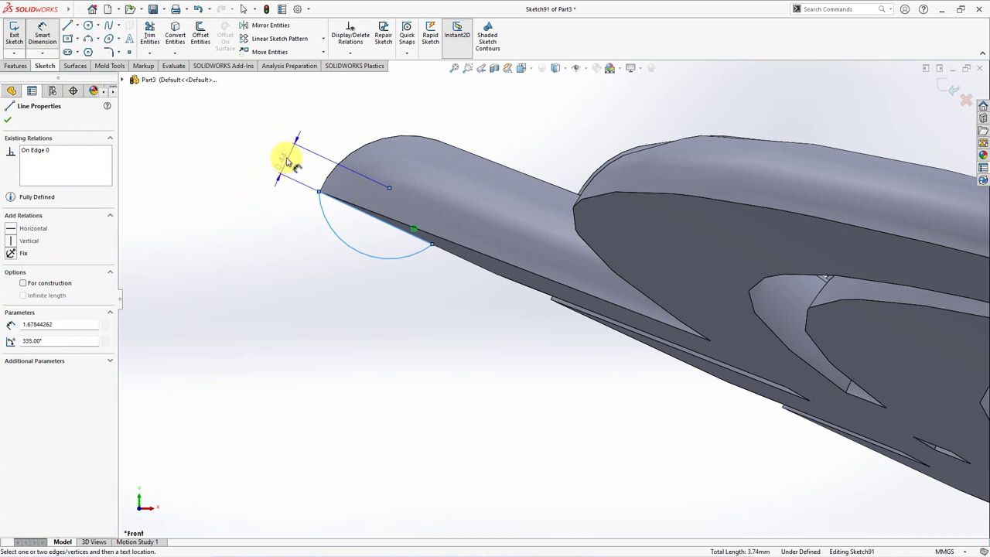
click(288, 160)
click(242, 143)
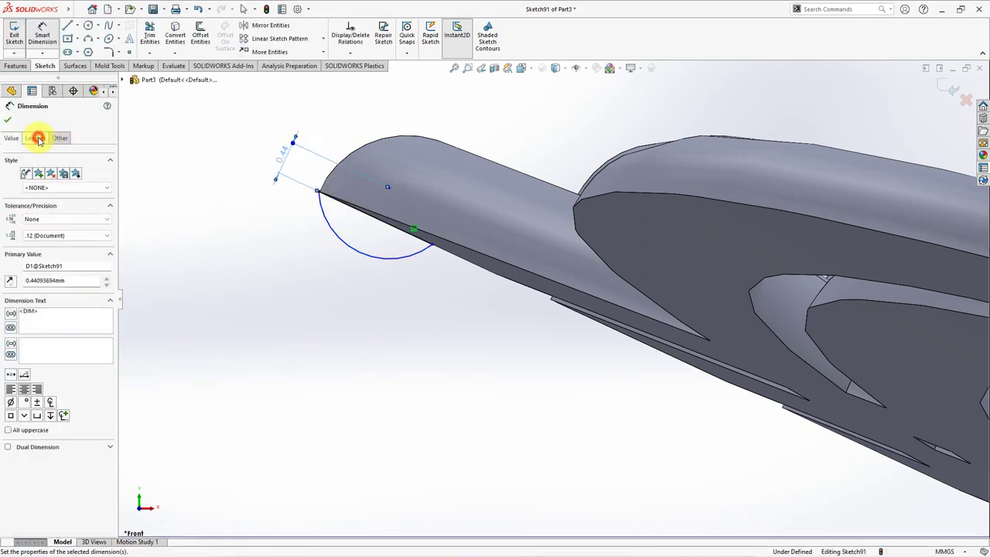
click(36, 138)
click(50, 419)
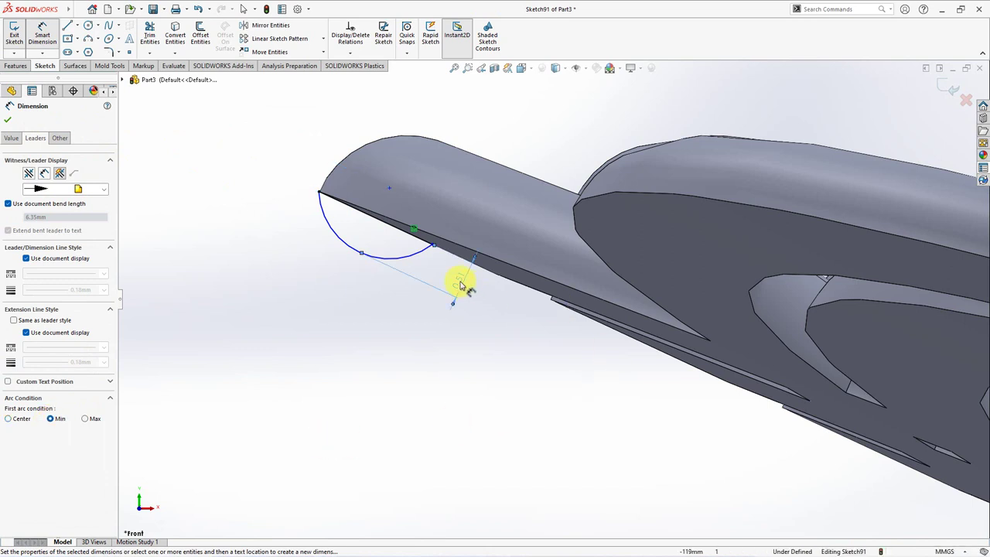
drag(461, 285, 260, 182)
double_click(259, 182)
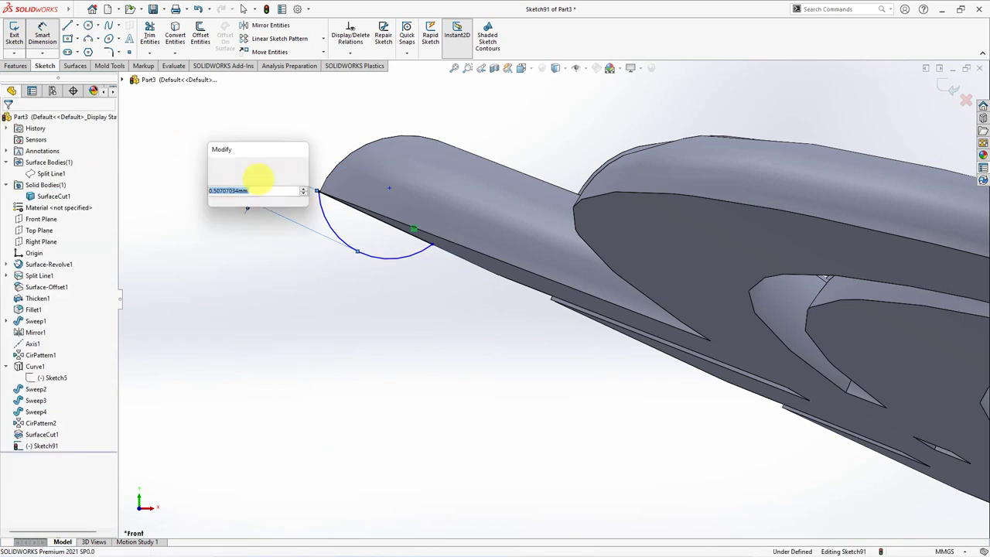
text(1.3)
key(Return)
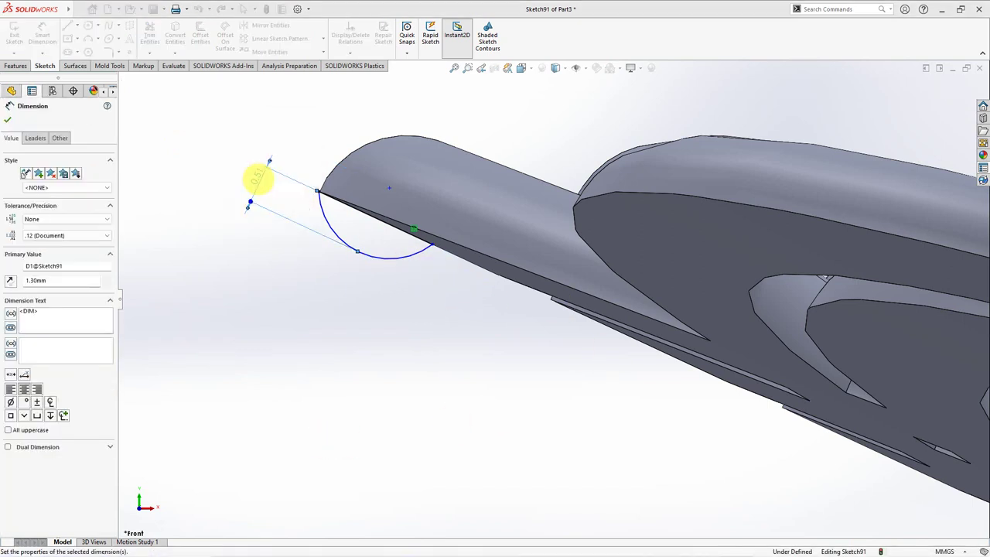
- Add a 3.10 mm dimension across the circle
click(319, 193)
click(441, 247)
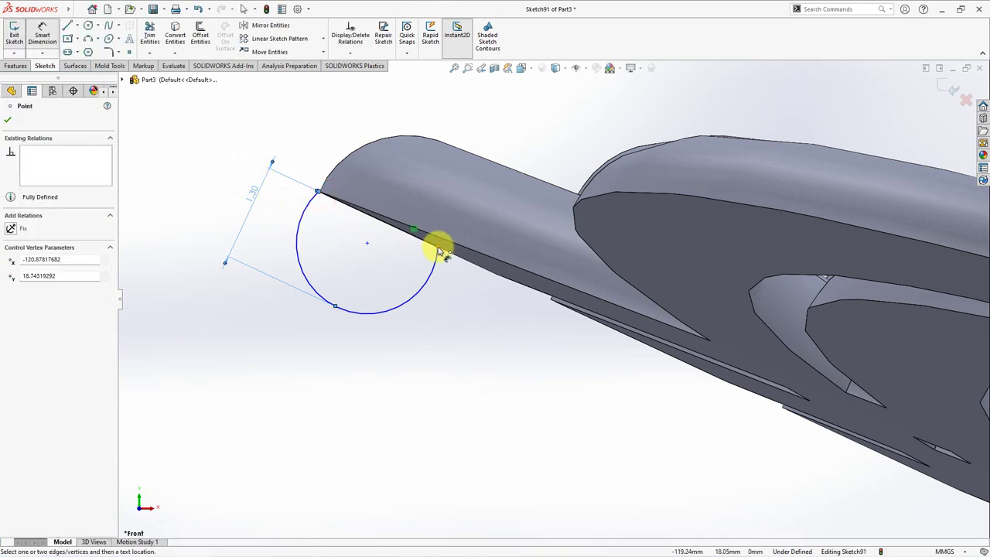
click(464, 126)
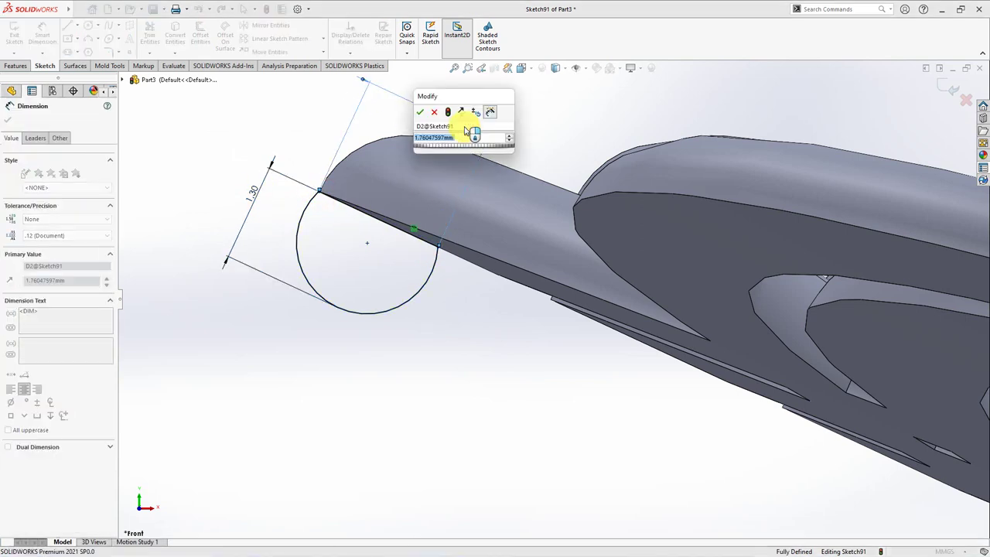
text(3.1)
click(420, 114)
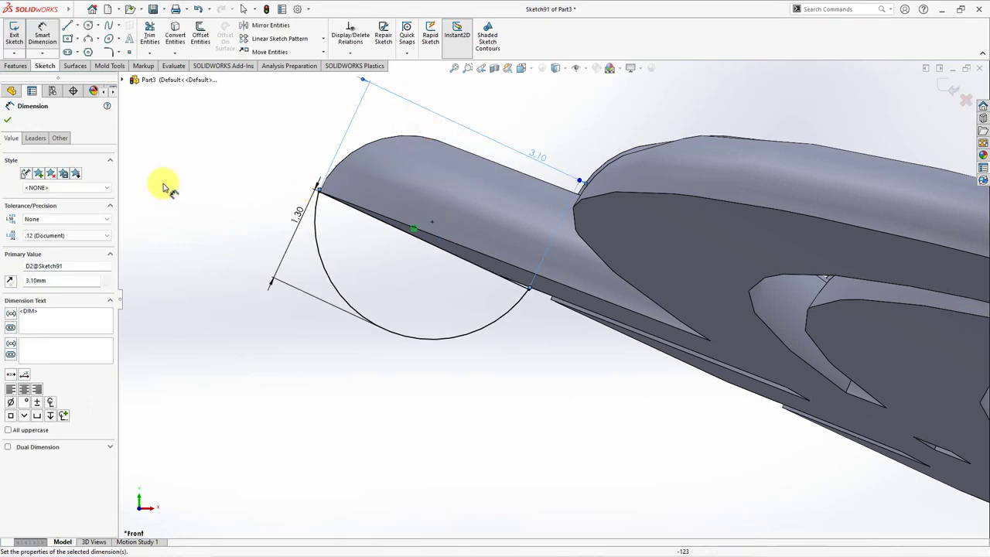
click(7, 119)
middle_drag(203, 162, 228, 181)
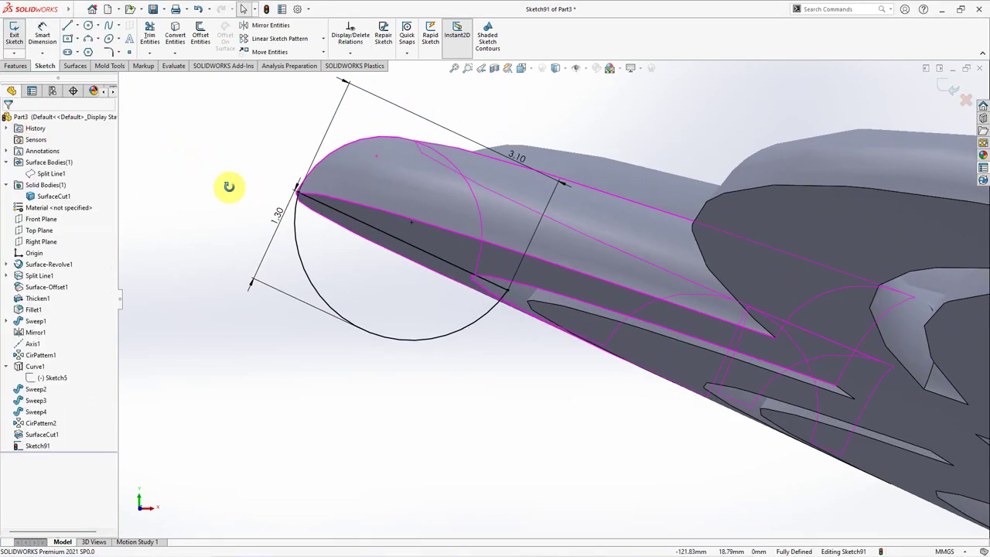
- Draw another three-point arc between the line's two endpoints across the circle
click(89, 39)
click(292, 203)
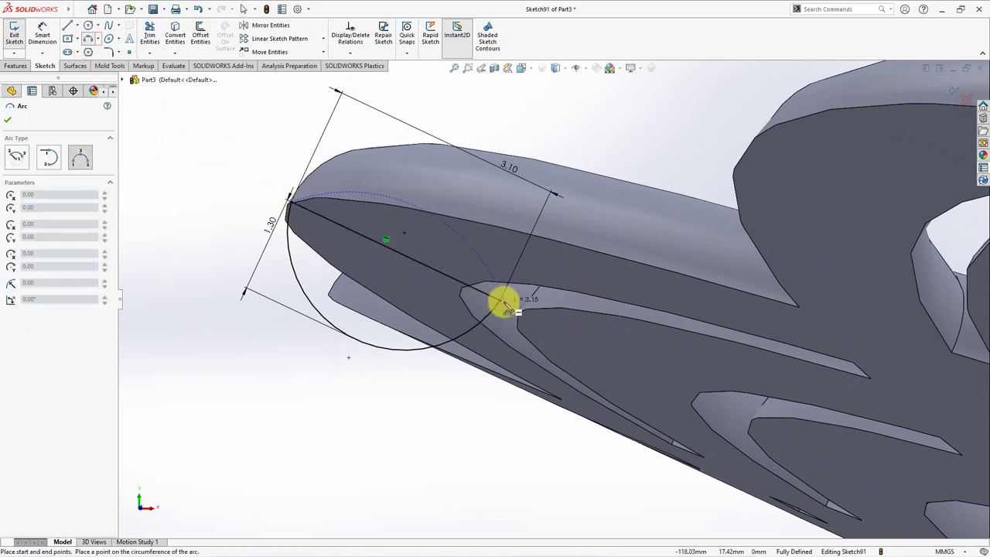
click(500, 299)
click(443, 250)
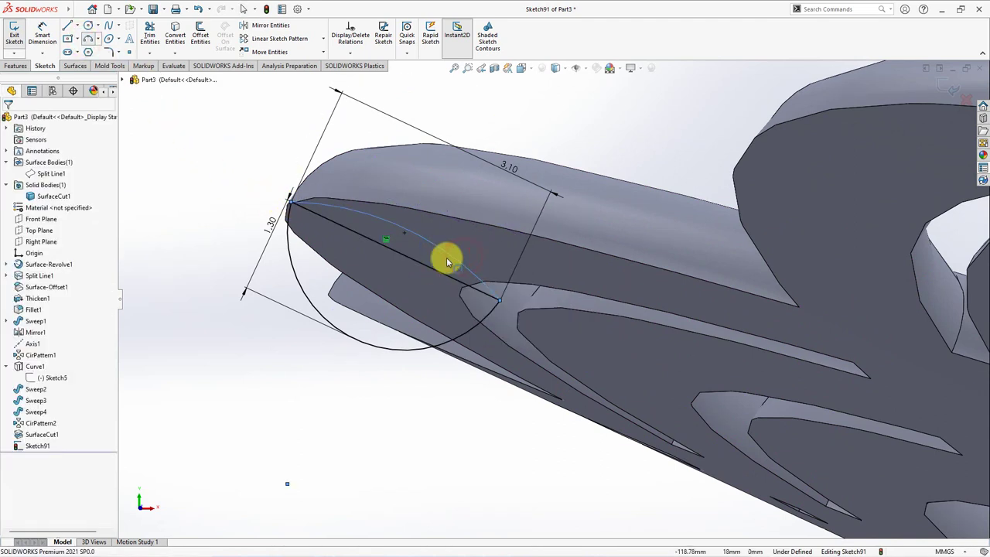
click(435, 270)
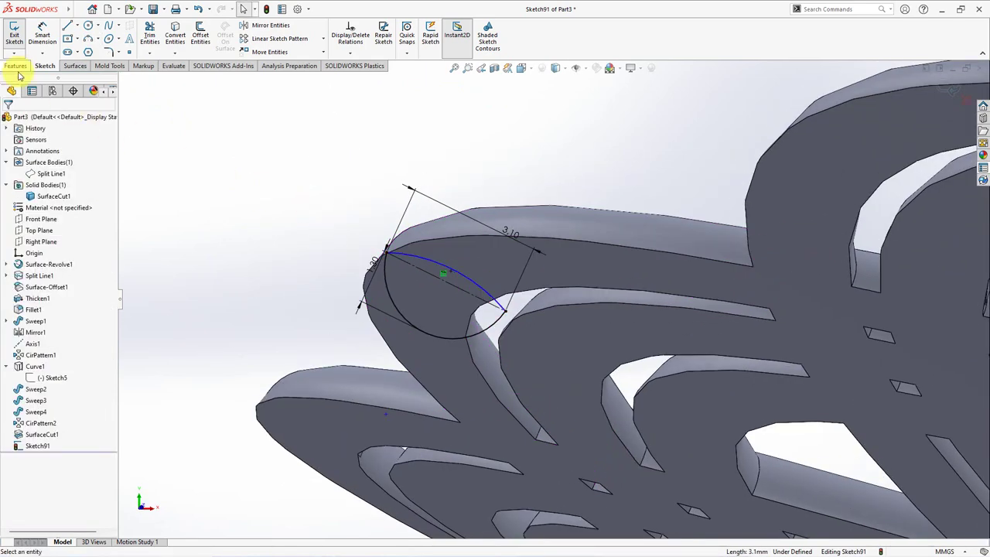
click(17, 65)
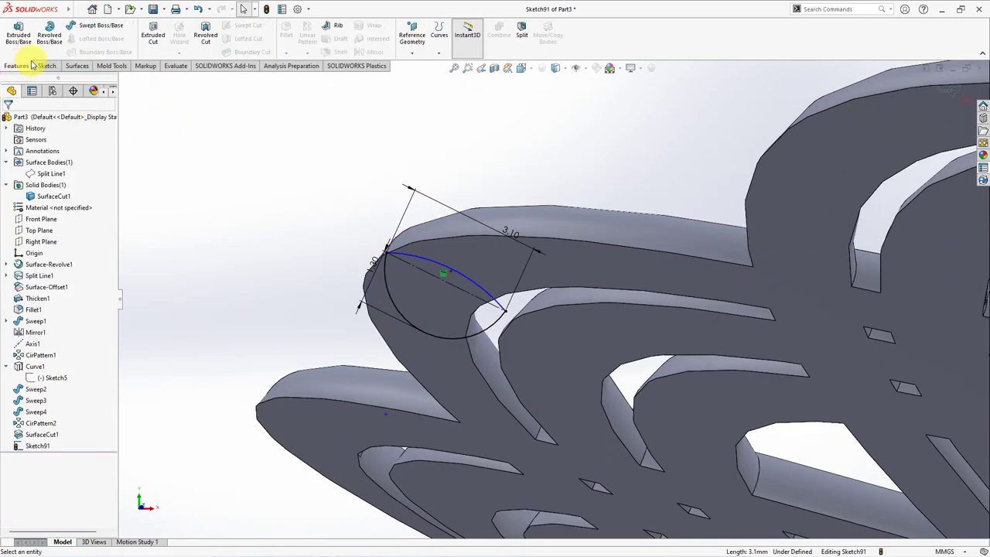
- Start a sweep of the bead profile and use SelectionManager to pick path edges
click(91, 29)
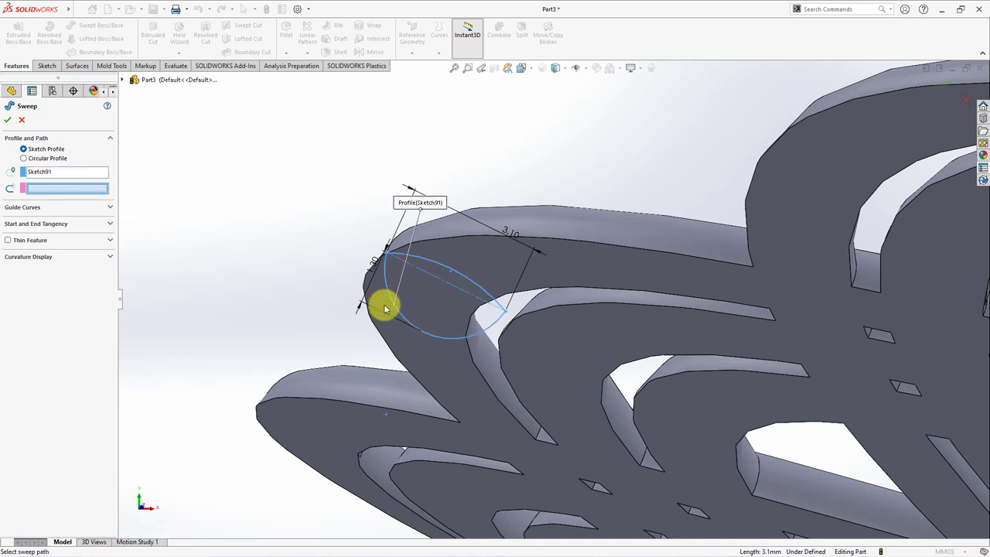
right_click(62, 188)
click(95, 209)
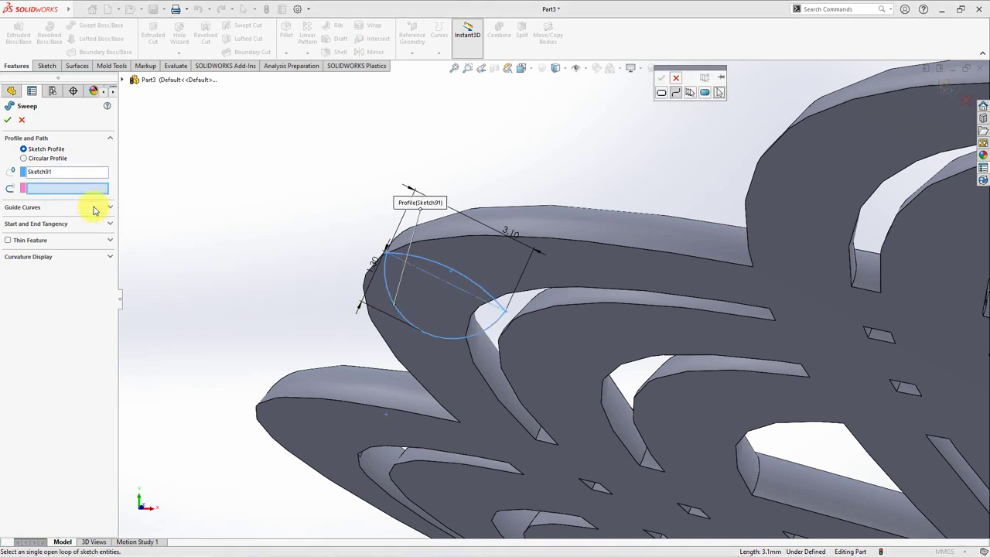
click(704, 93)
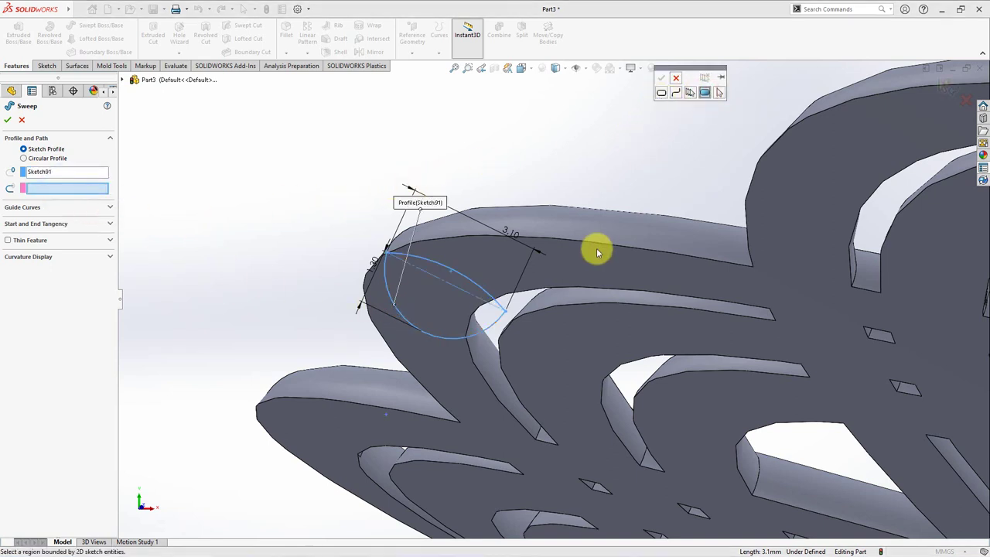
click(689, 93)
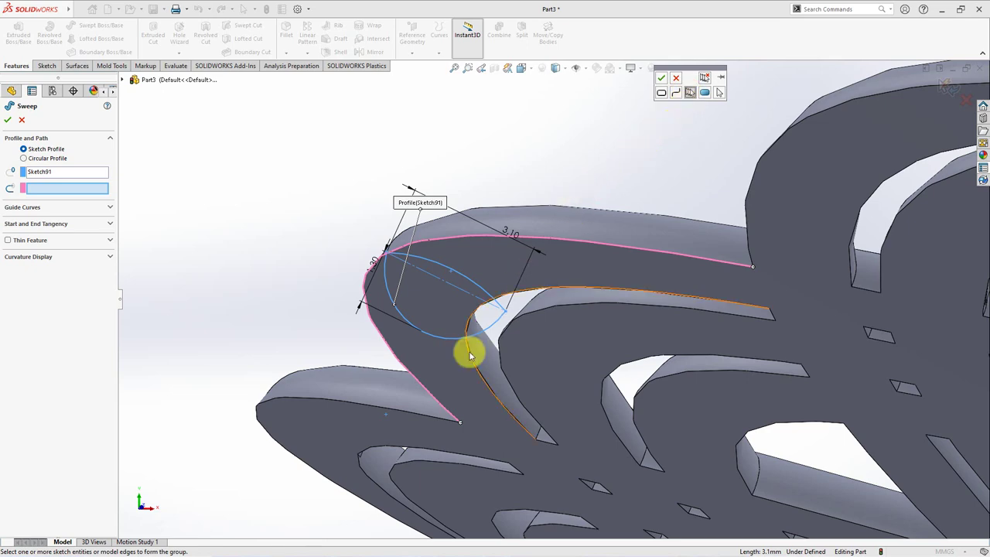
click(408, 411)
mouse_move(409, 410)
middle_down()
mouse_move(522, 380)
mouse_move(627, 321)
mouse_move(633, 254)
middle_up()
- Use the rim's whole closed-loop outer edge as the path and confirm Sweep5
right_click(634, 238)
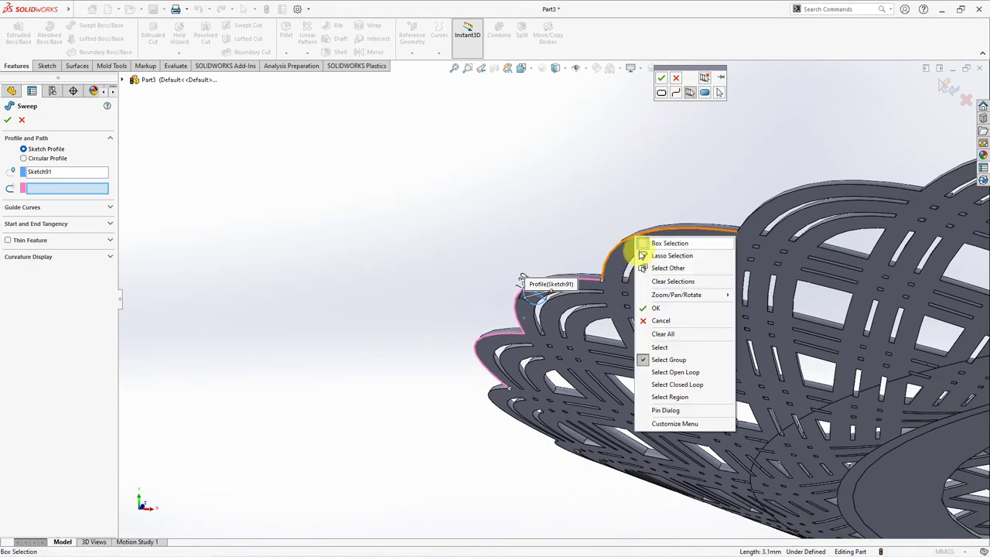
click(674, 385)
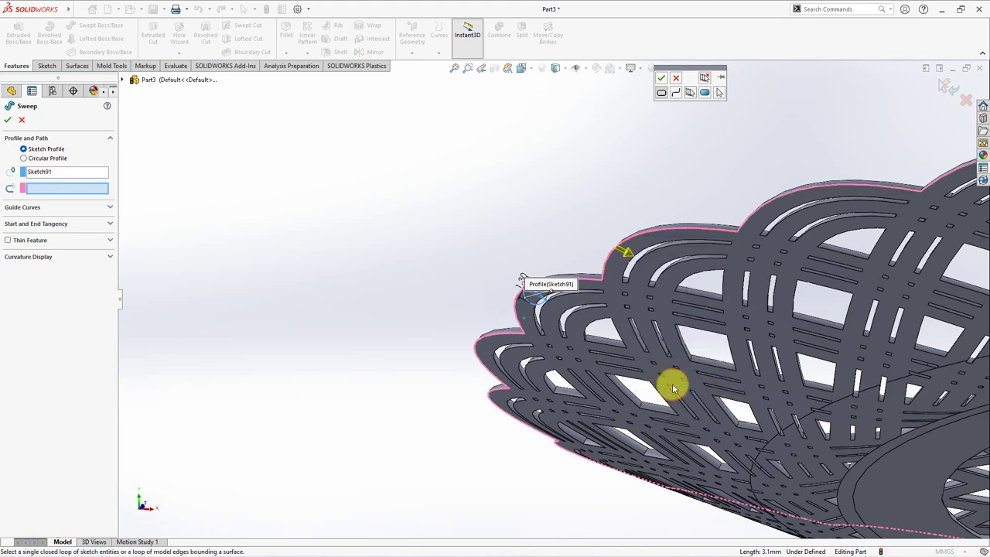
scroll(658, 345, up, 3)
middle_drag(658, 345, 656, 239)
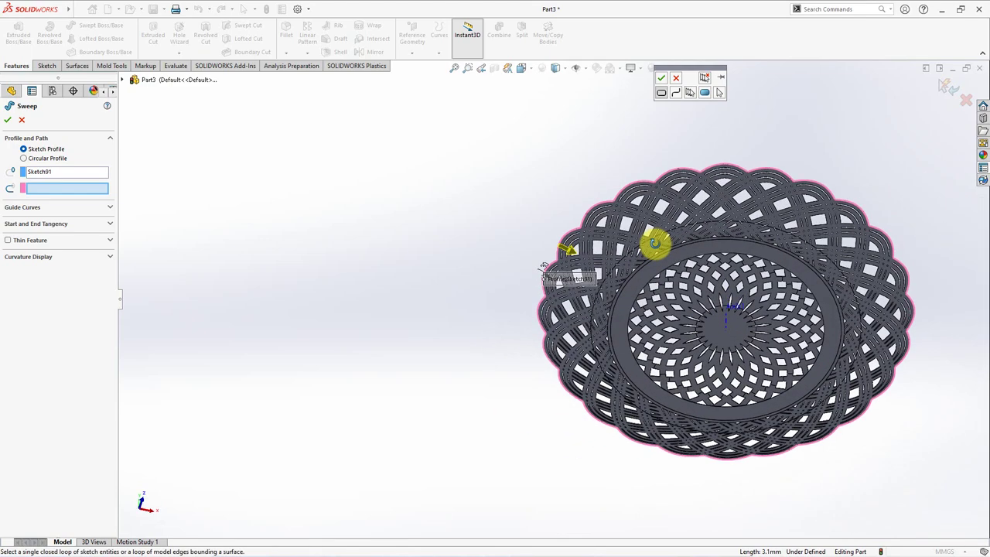
click(660, 80)
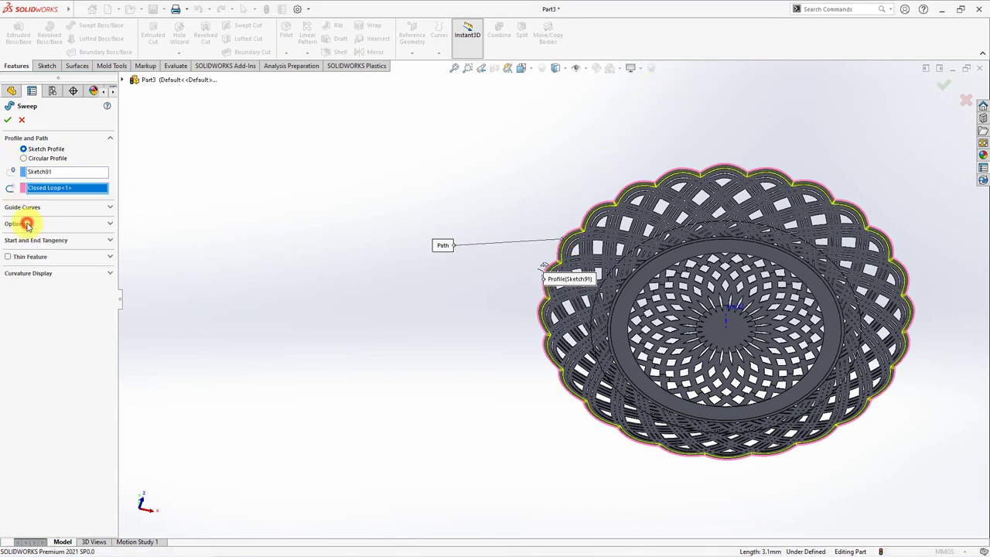
click(27, 224)
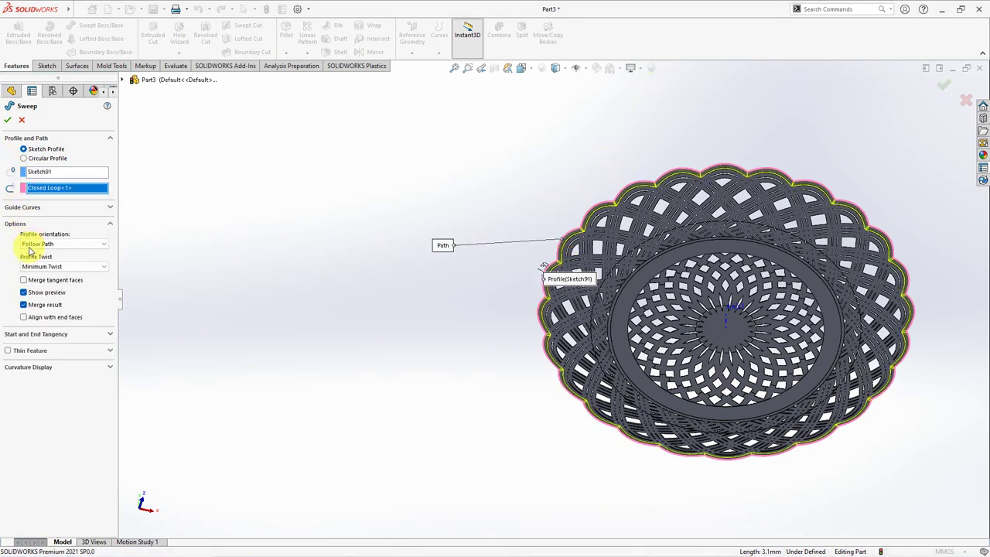
click(8, 121)
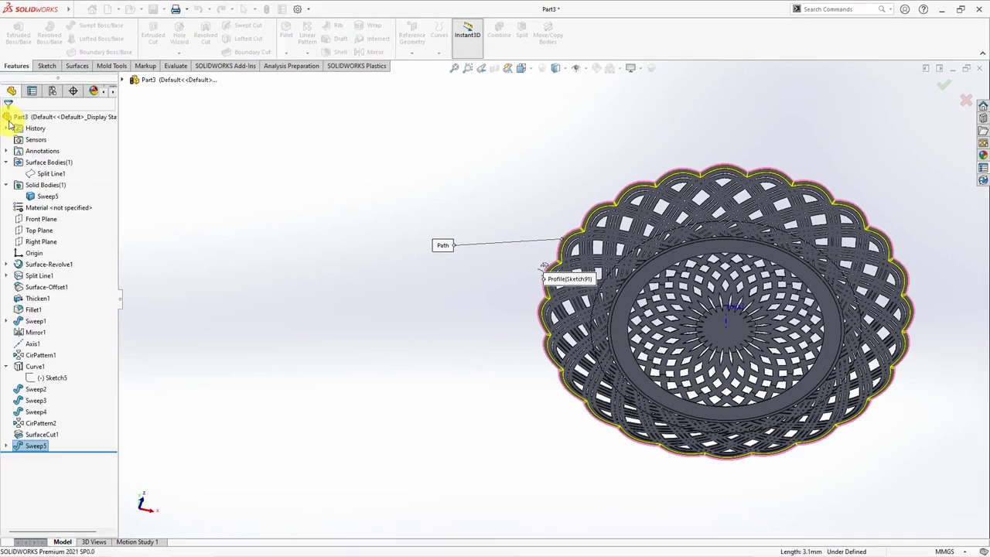
click(396, 265)
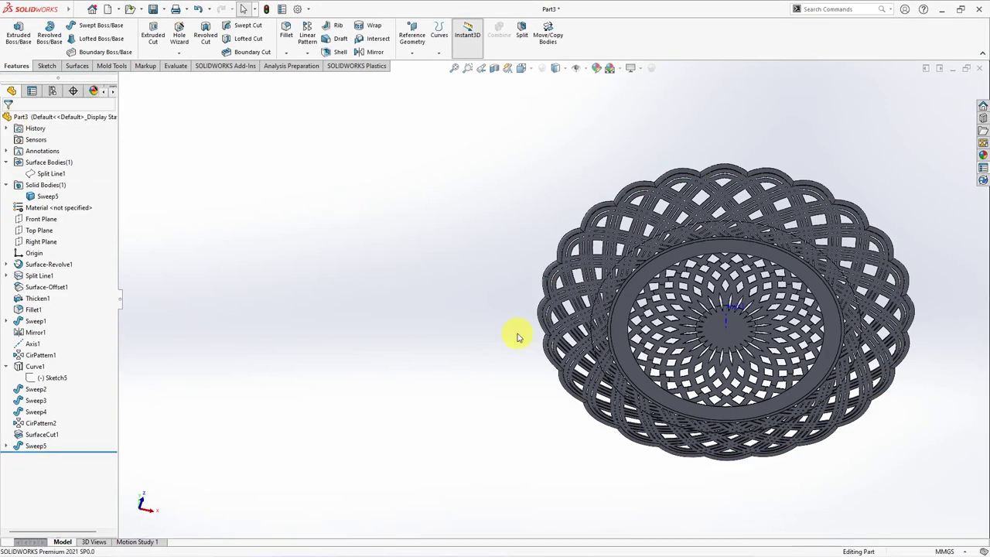
- Start a sketch on the inner ring's flat face and convert its inner edge into a circle
middle_drag(483, 336, 515, 384)
scroll(674, 338, down, 5)
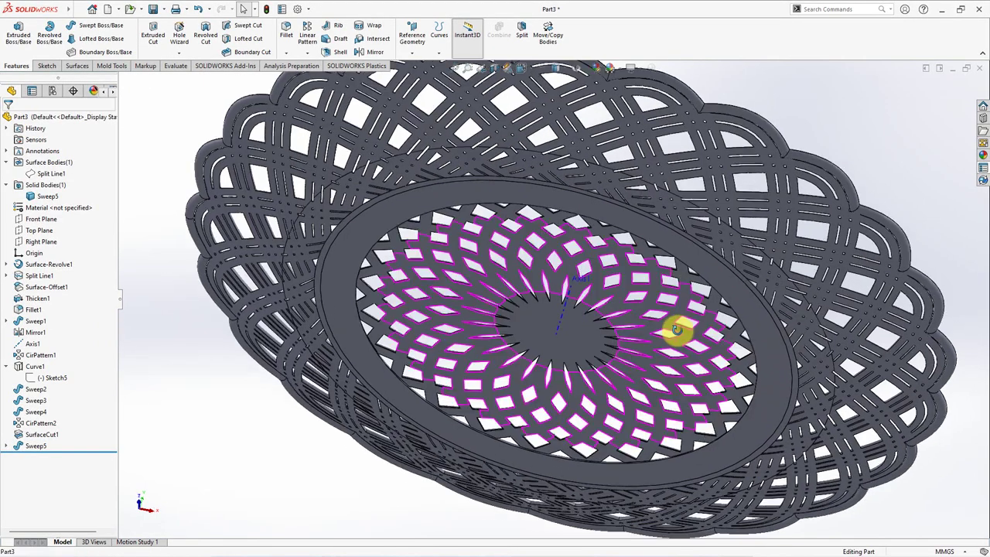
mouse_move(676, 332)
middle_down()
mouse_move(565, 400)
mouse_move(643, 265)
mouse_move(382, 206)
middle_up()
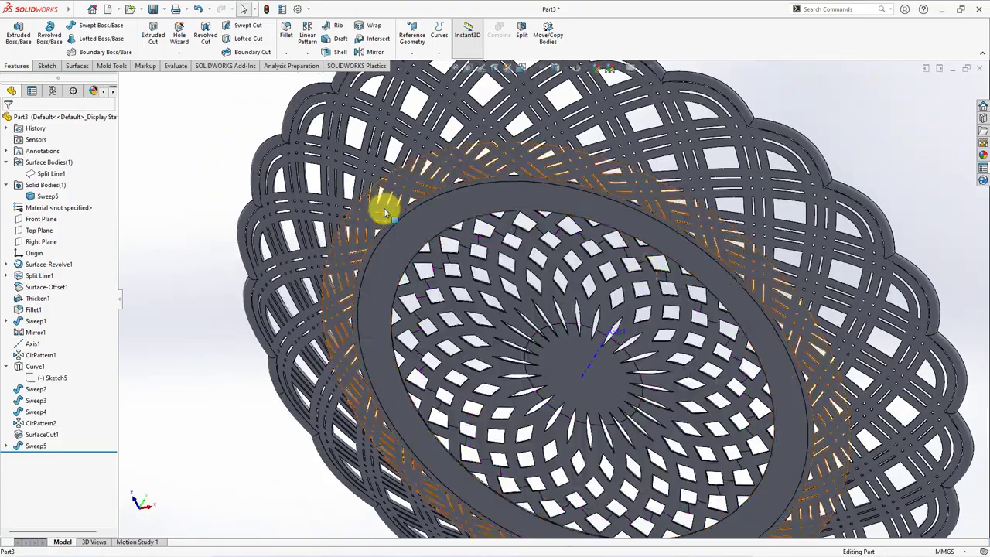
click(393, 261)
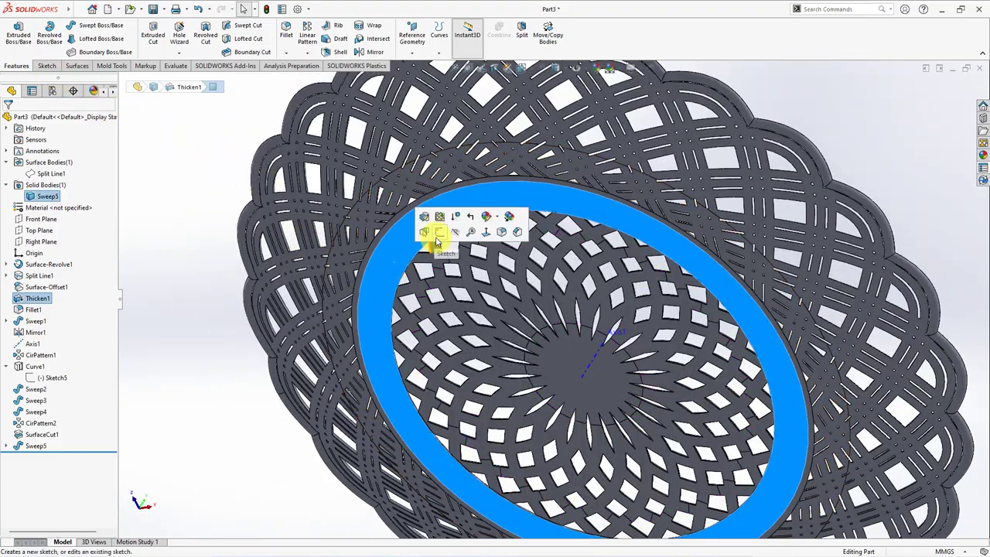
click(440, 239)
click(343, 144)
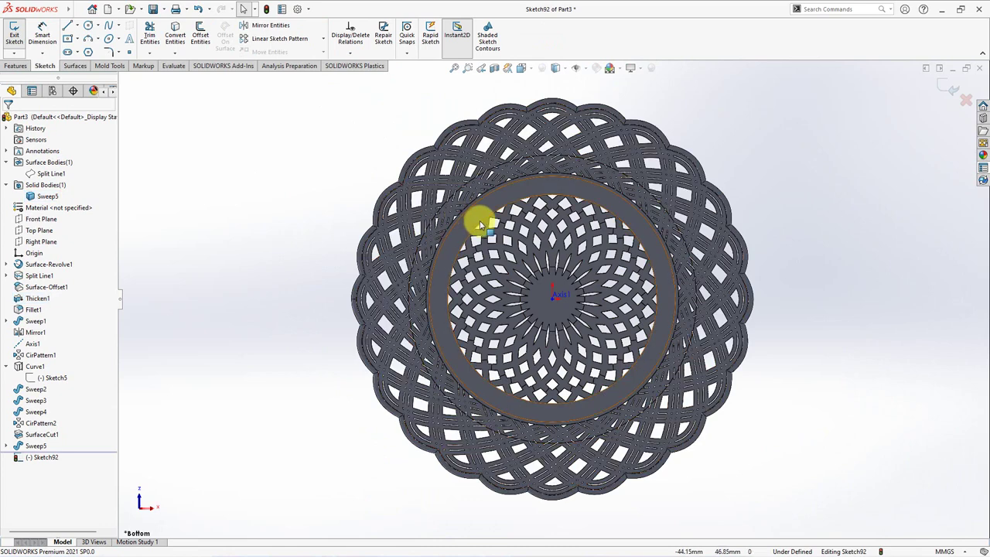
click(482, 227)
click(174, 37)
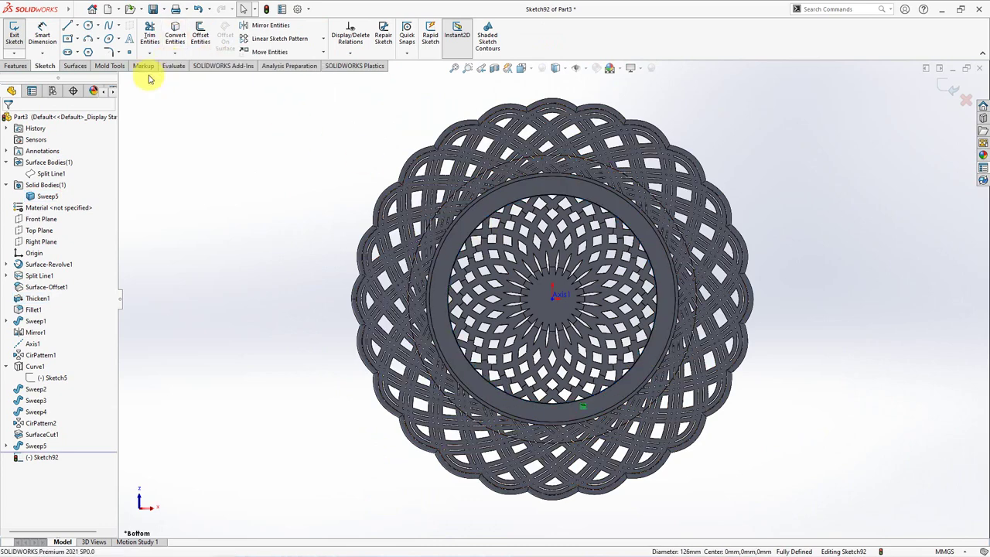
- Extrude the circle as a thin feature 3.60mm deep with 2.60mm wall thickness
click(14, 67)
click(18, 37)
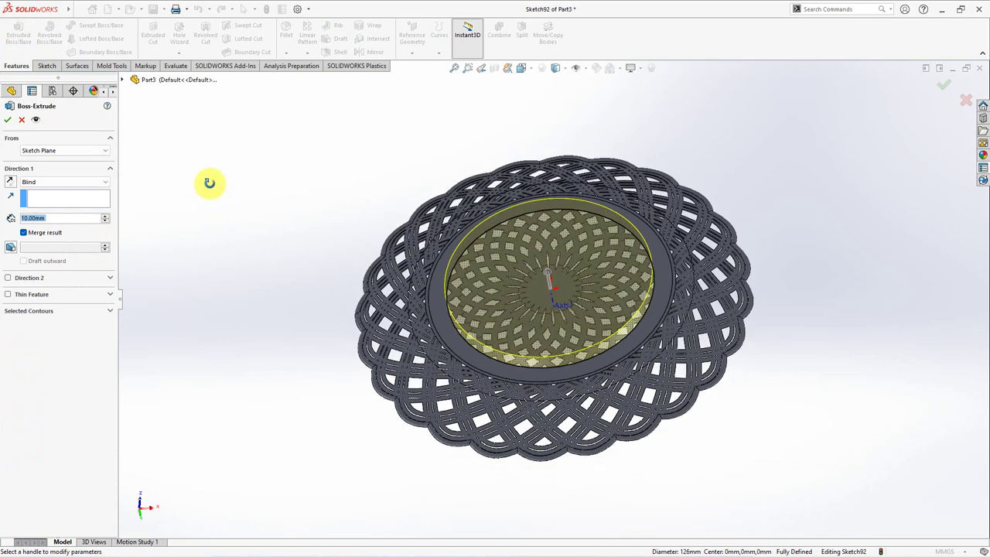
click(78, 219)
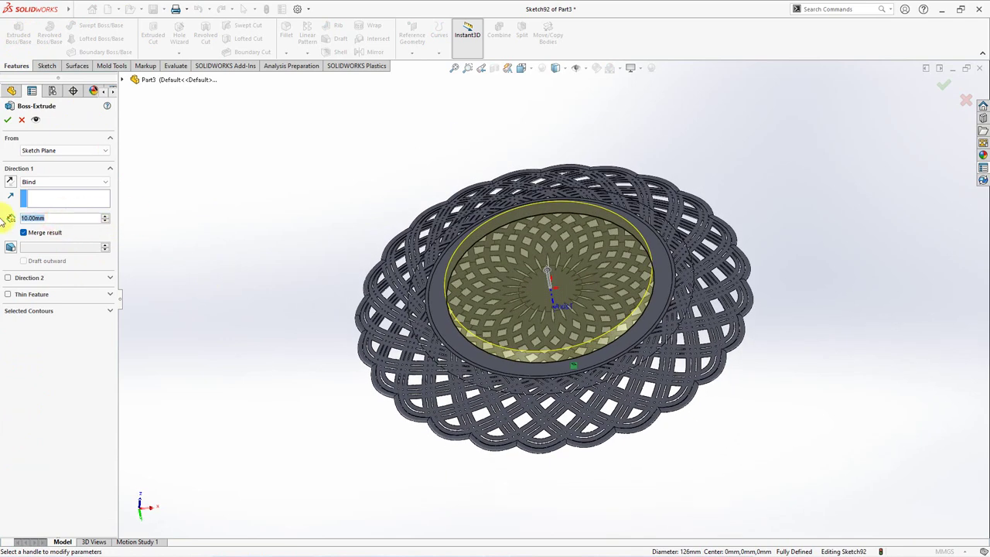
text(3.6)
key(Return)
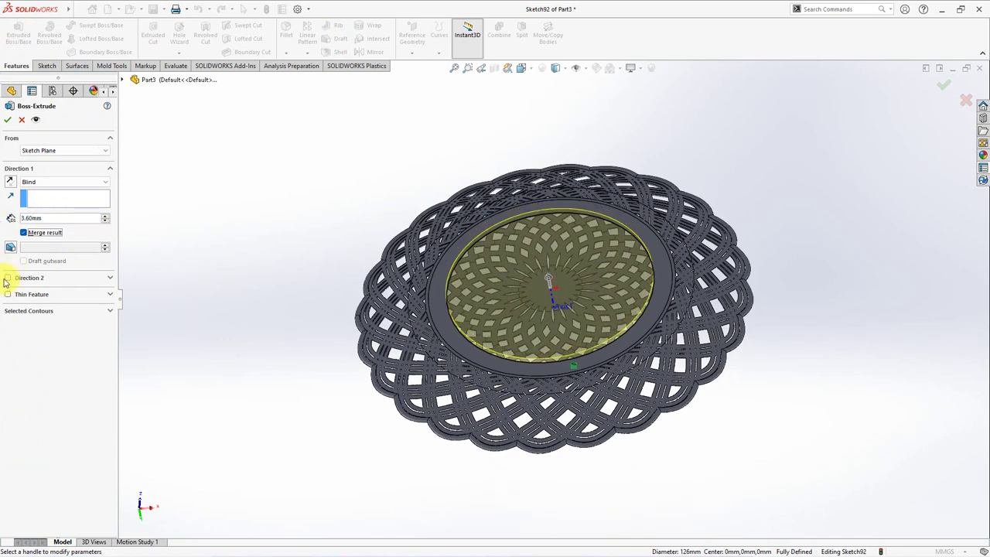
click(8, 294)
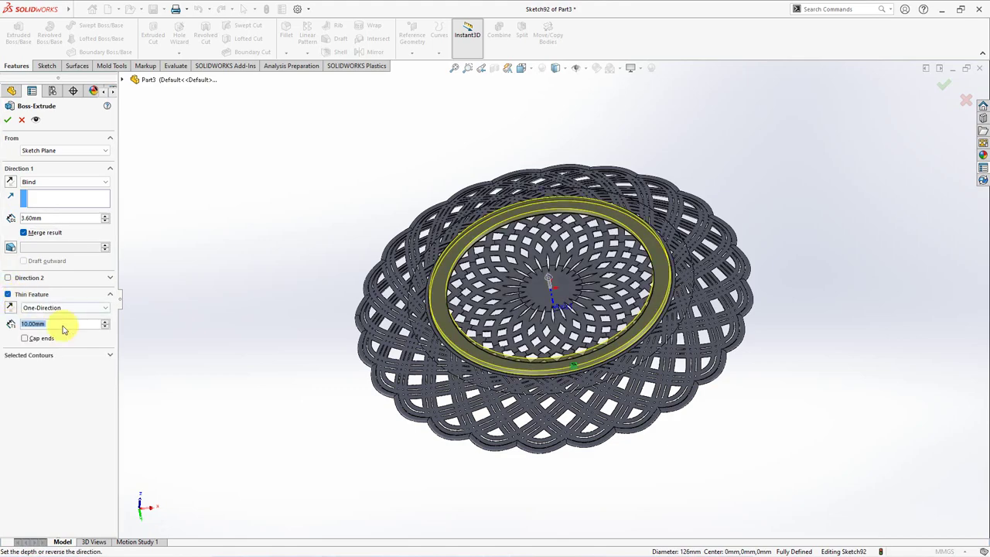
text(2.6)
key(Return)
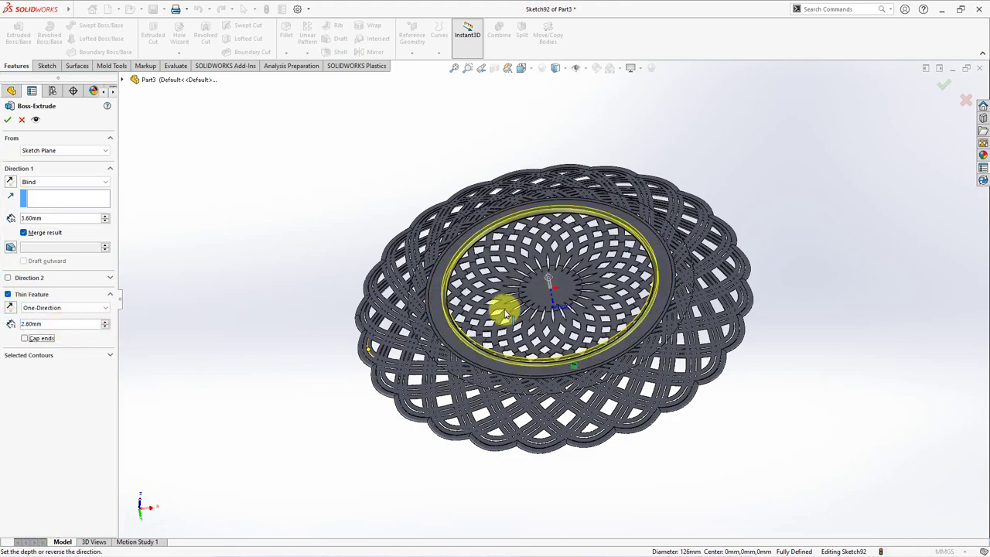
- Add a 2° inward draft to the thin ring wall and confirm the extrusion
scroll(470, 312, down, 5)
scroll(400, 289, down, 3)
click(11, 247)
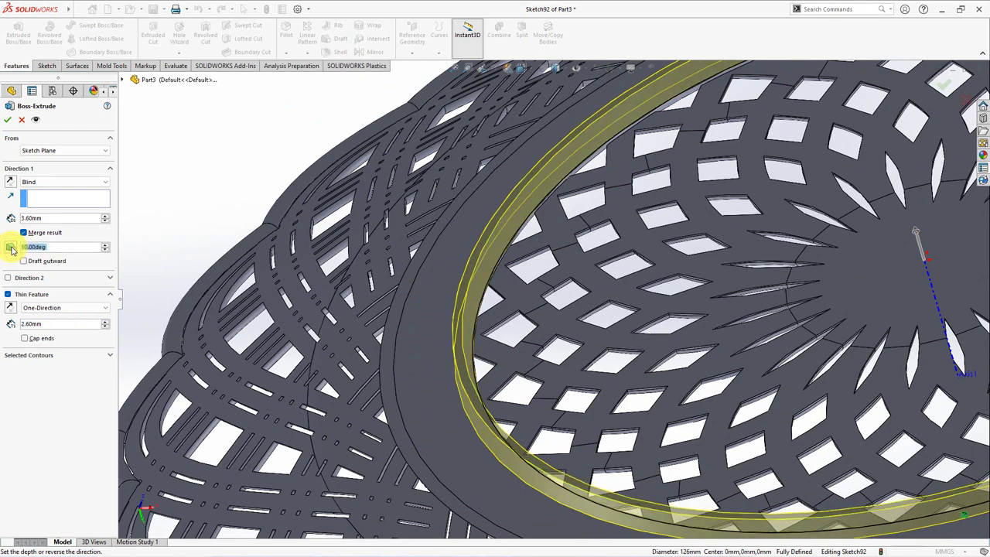
text(2)
key(Return)
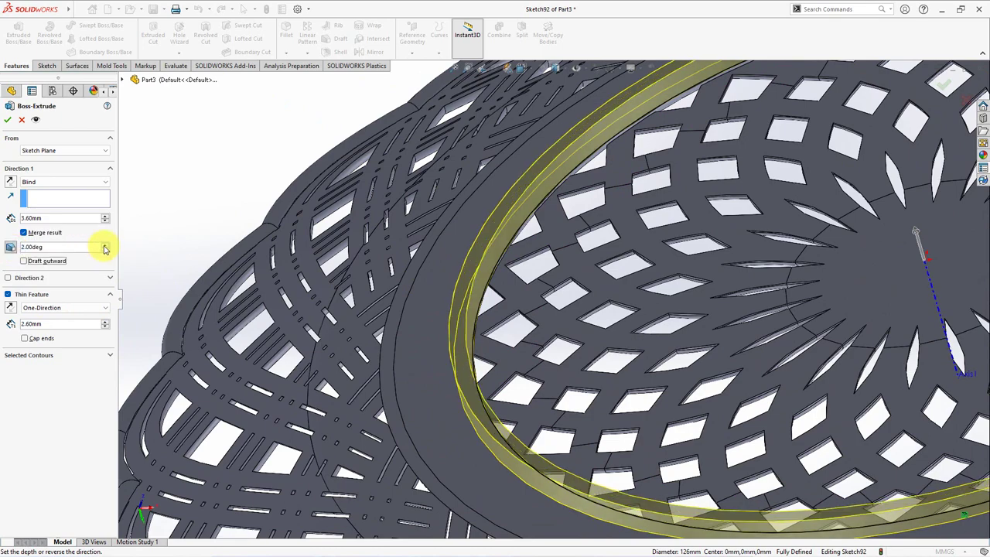
click(24, 261)
click(24, 261)
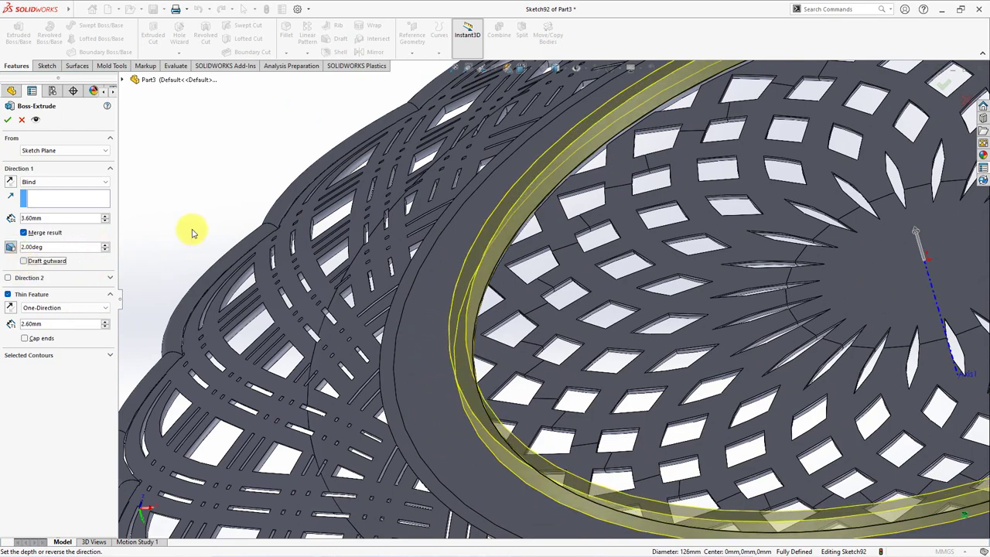
middle_drag(192, 233, 199, 227)
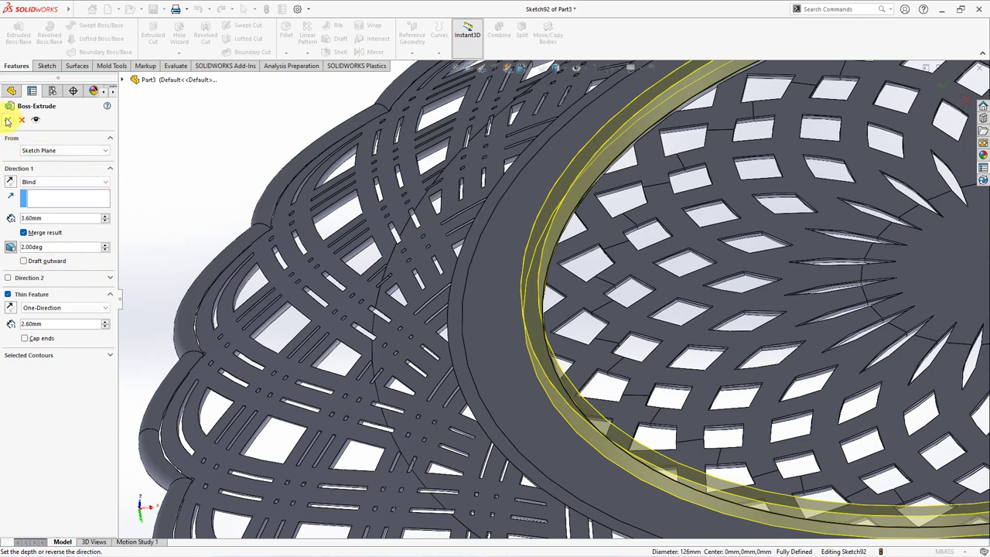
click(7, 121)
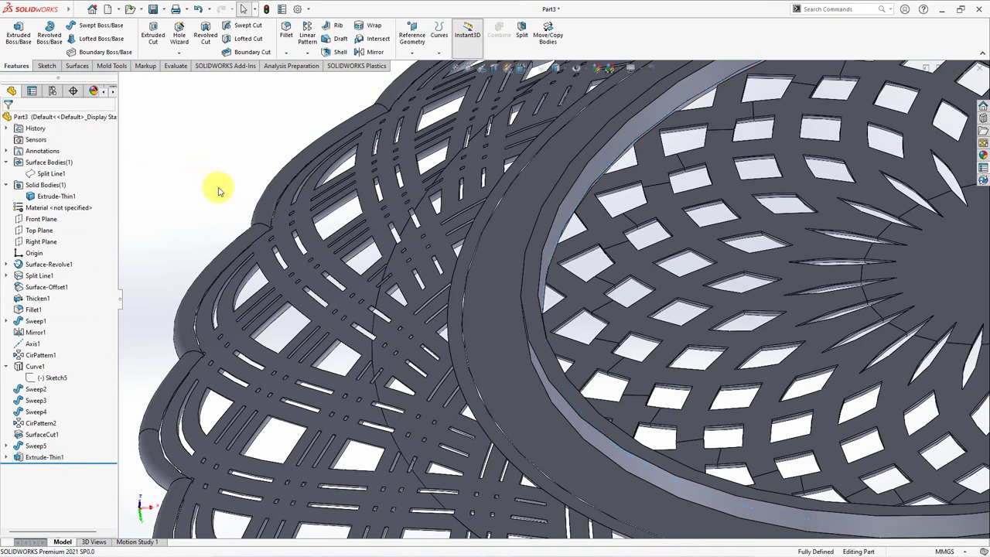
- Full-round fillet the thin ring using its inner side, top and outer side faces
click(286, 37)
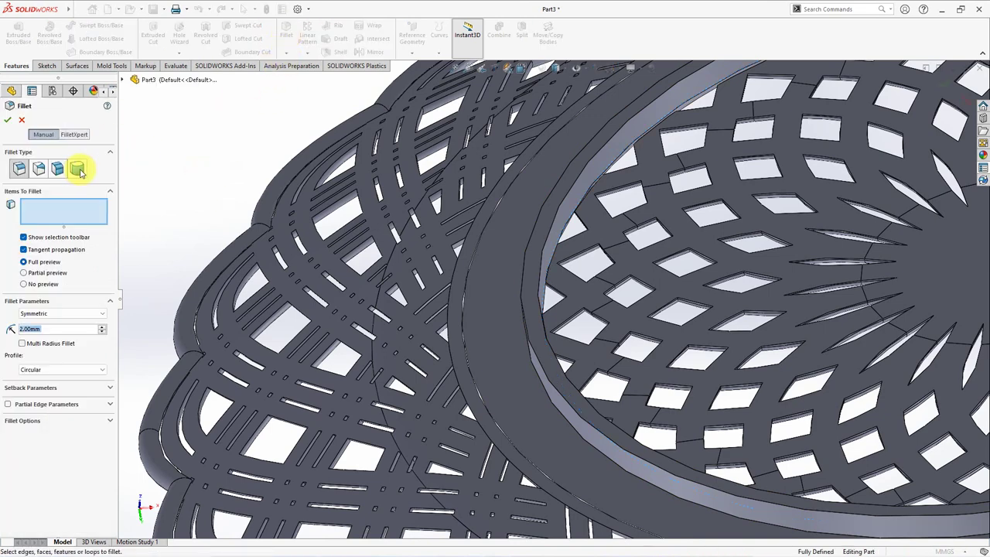
click(77, 168)
middle_drag(221, 188, 226, 198)
click(549, 228)
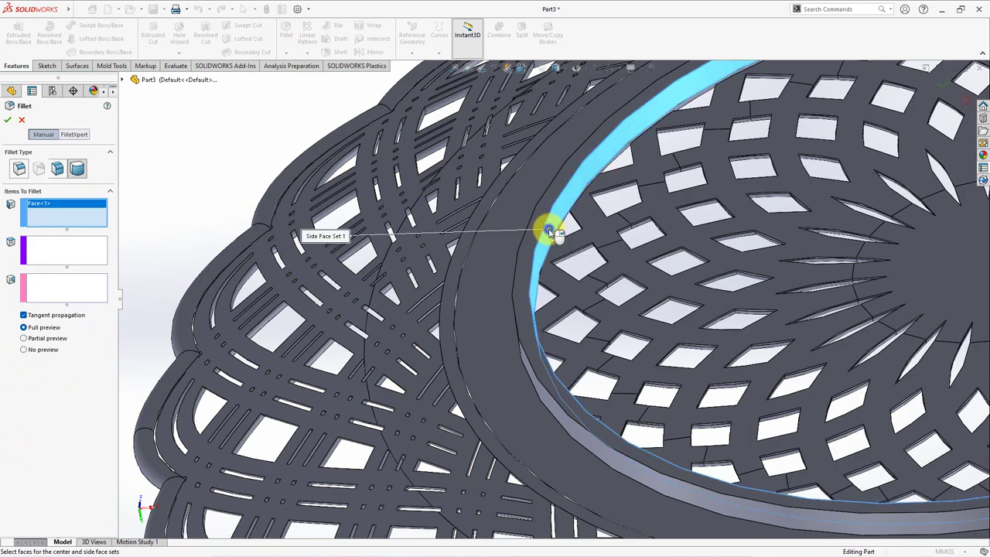
click(544, 220)
scroll(544, 220, up, 2)
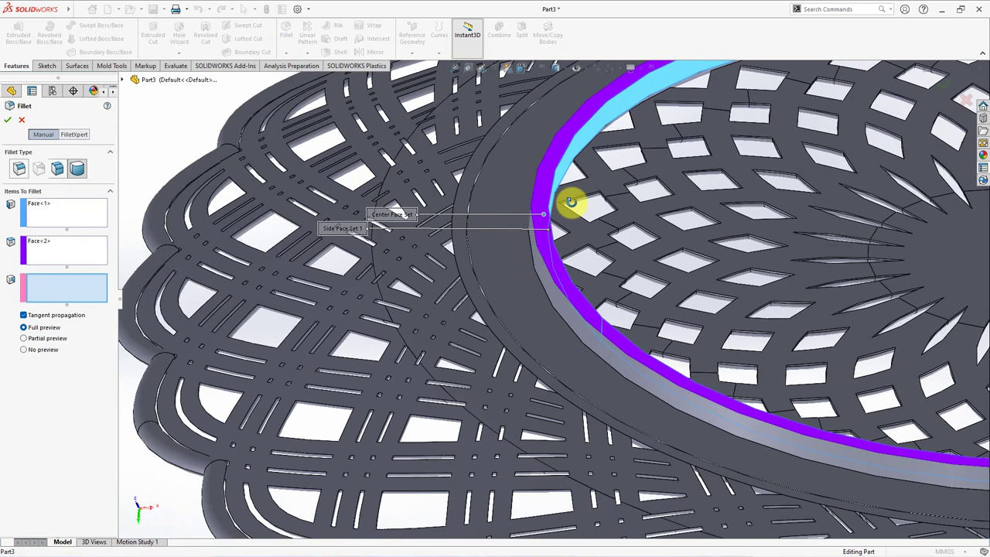
click(543, 276)
click(9, 120)
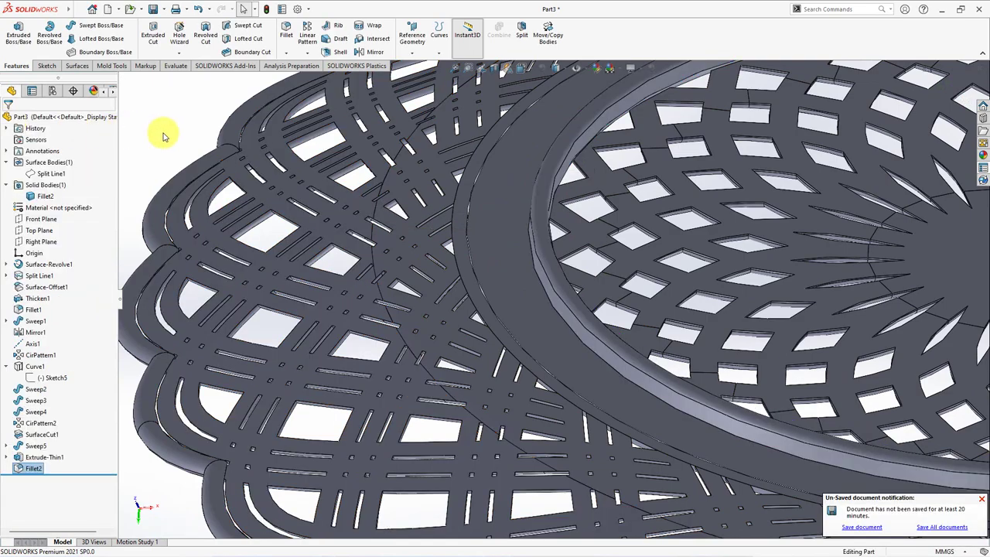
- Dismiss the unsaved-document notice and hide the centre axis Axis1
click(978, 501)
mouse_move(394, 312)
middle_down()
mouse_move(254, 212)
mouse_move(717, 318)
middle_up()
click(772, 301)
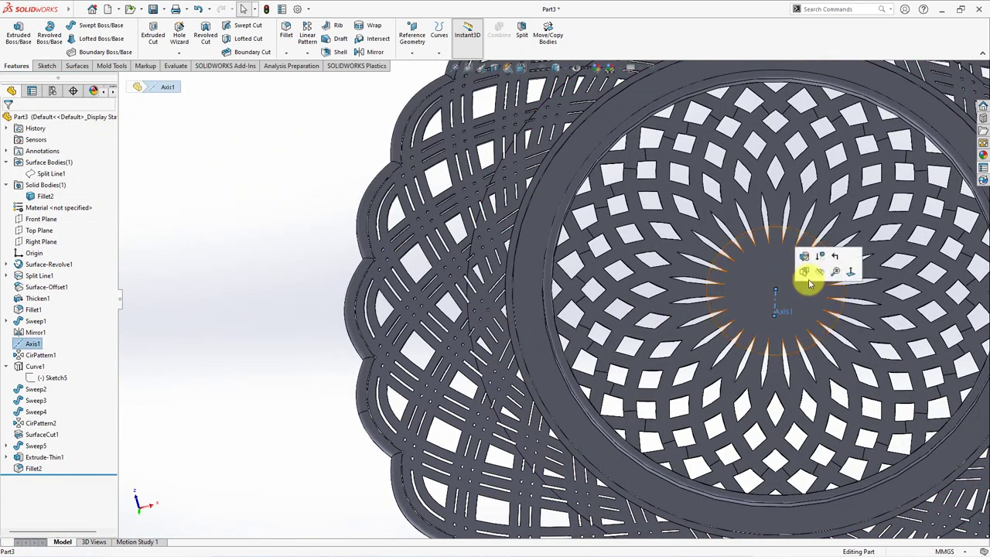
click(821, 269)
- Show the finished dish in the Top view orientation
scroll(521, 205, up, 5)
mouse_move(522, 205)
middle_down()
mouse_move(444, 354)
mouse_move(717, 240)
middle_up()
scroll(652, 283, down, 3)
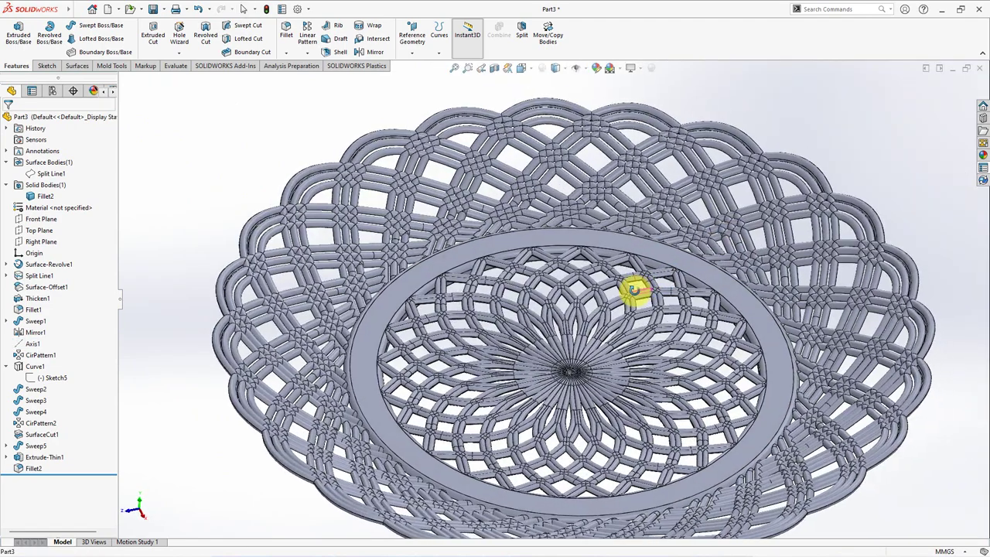
scroll(634, 290, up, 1)
click(521, 68)
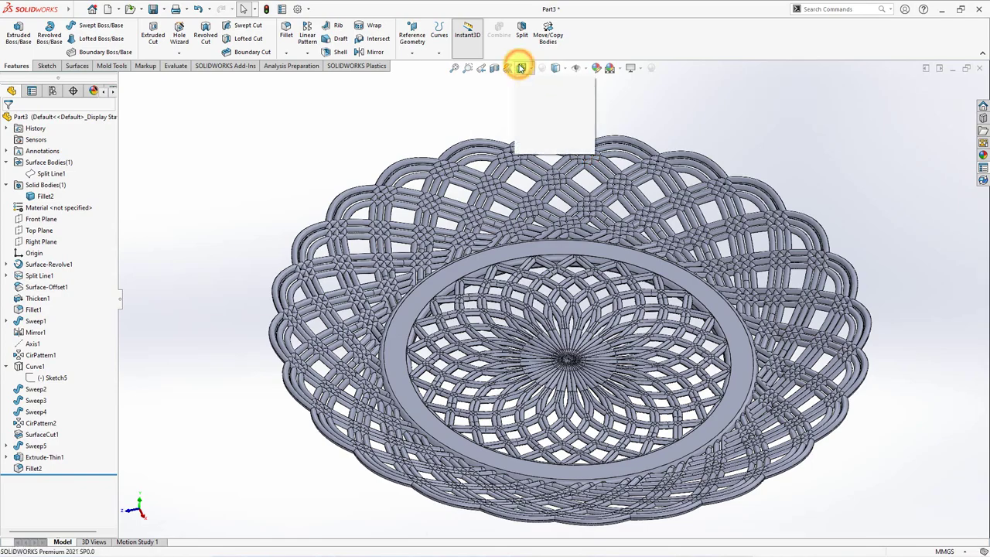
click(535, 98)
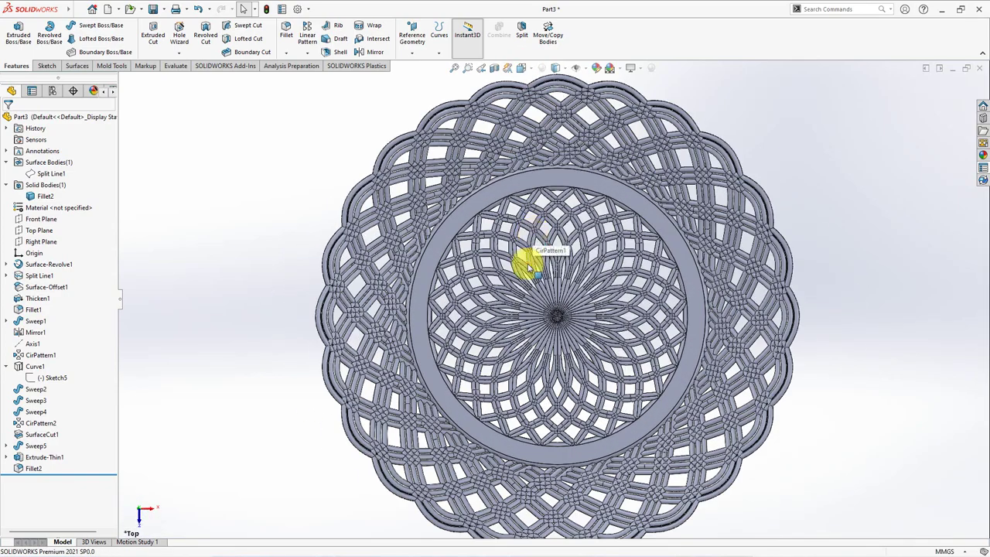